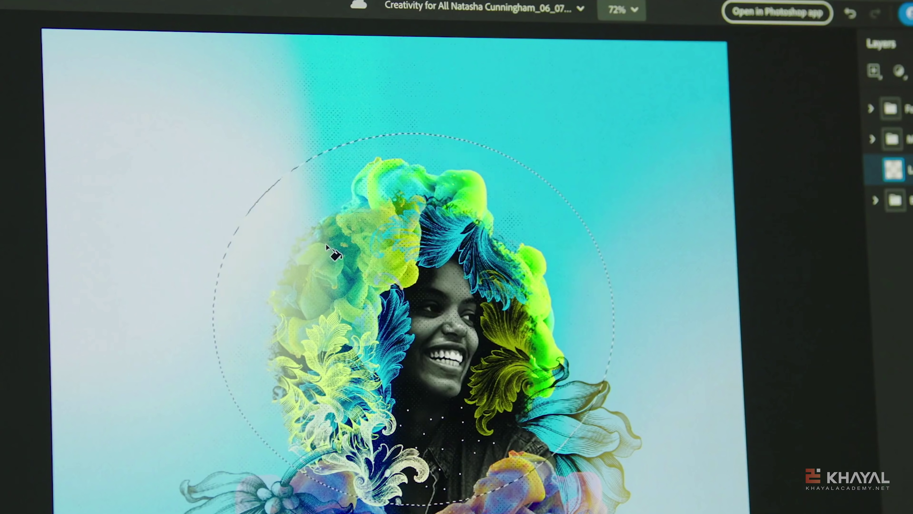
- Fill the circular selection with pale yellow using the Paint Bucket
{"action": "left_click", "coordinate": [326, 245]}
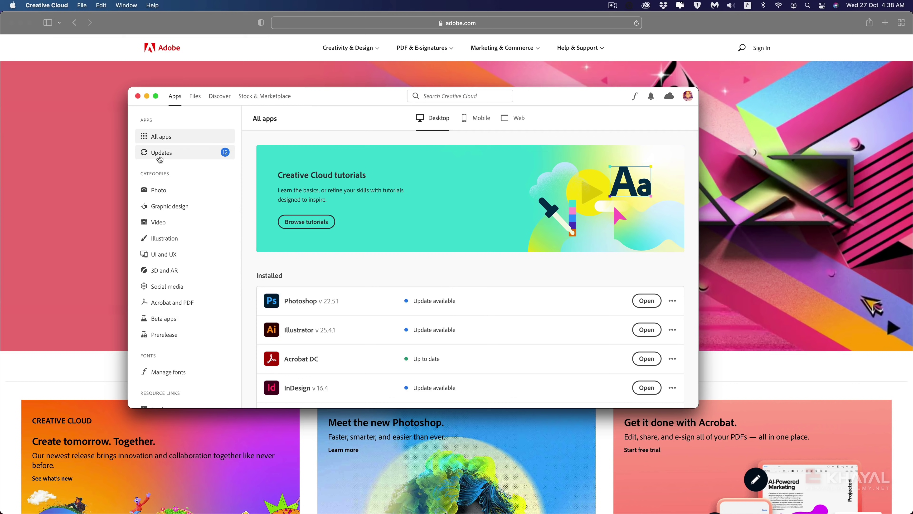
- From Updates, start the Photoshop v23.0 update with Remove old versions unchecked
{"action": "left_click", "coordinate": [158, 154]}
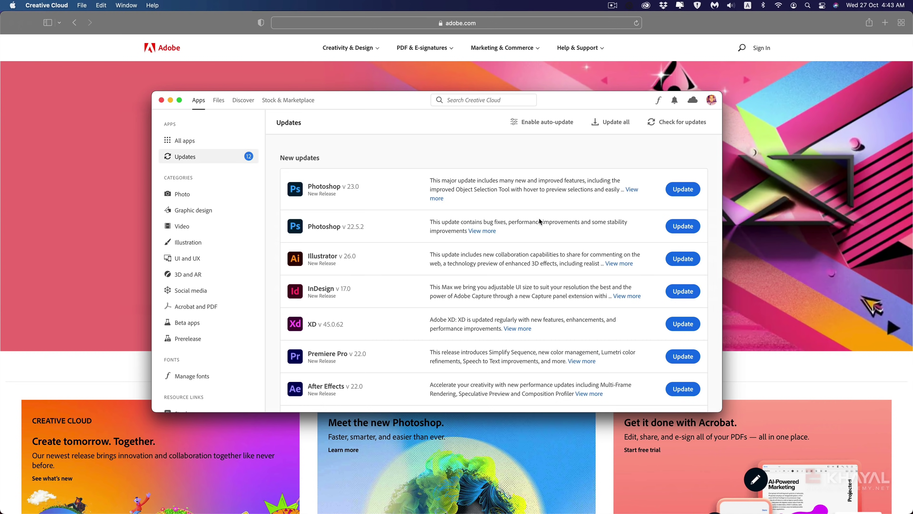
{"action": "left_click", "coordinate": [671, 195]}
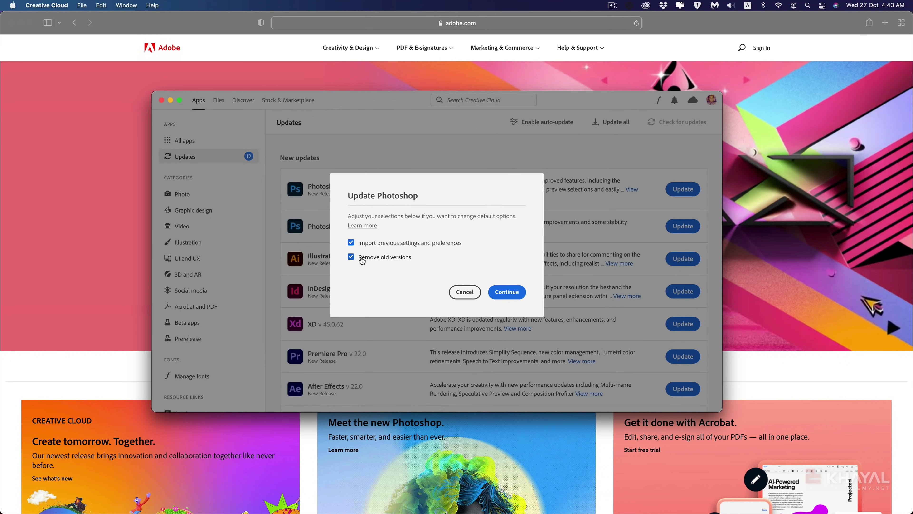
{"action": "left_click", "coordinate": [359, 258]}
- Confirm the Photoshop update, keeping previous settings and old versions
{"action": "left_click", "coordinate": [505, 292]}
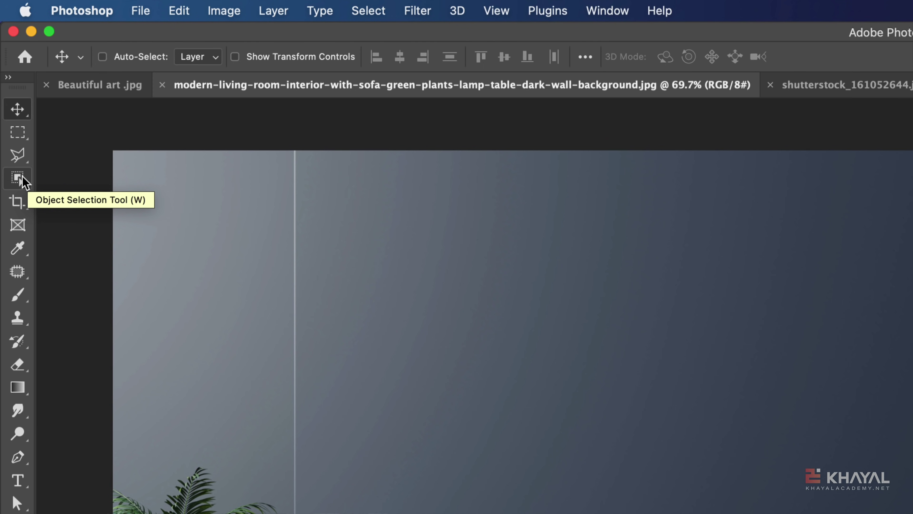
- Activate the Object Selection Tool and toggle Object Finder off and back on
{"action": "left_click", "coordinate": [18, 178]}
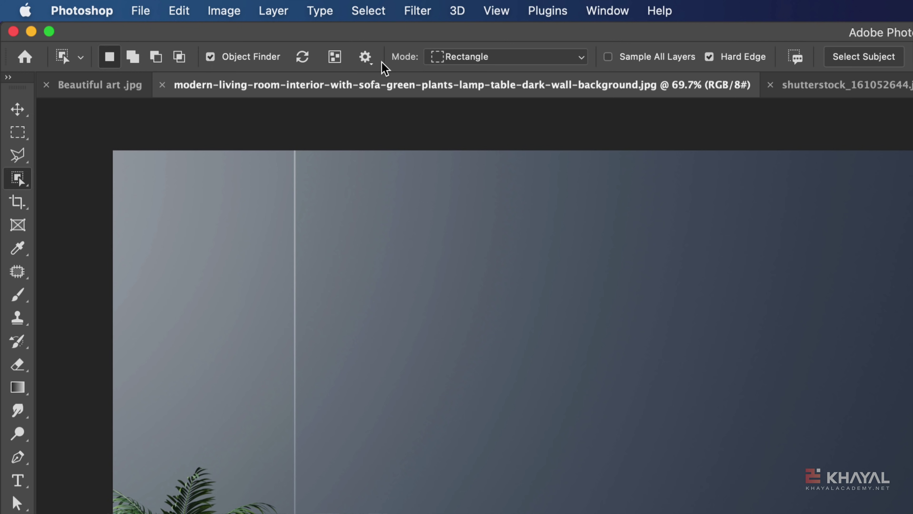
{"action": "left_click", "coordinate": [209, 57]}
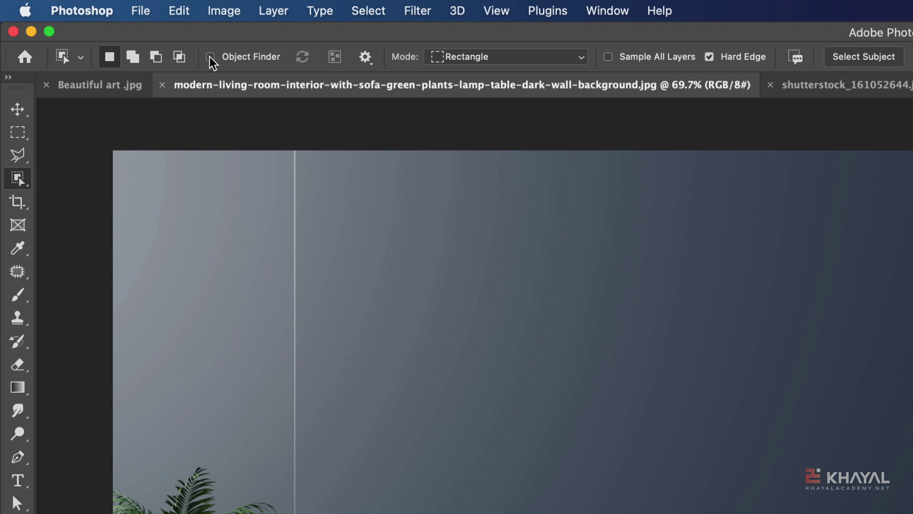
{"action": "left_click", "coordinate": [210, 57]}
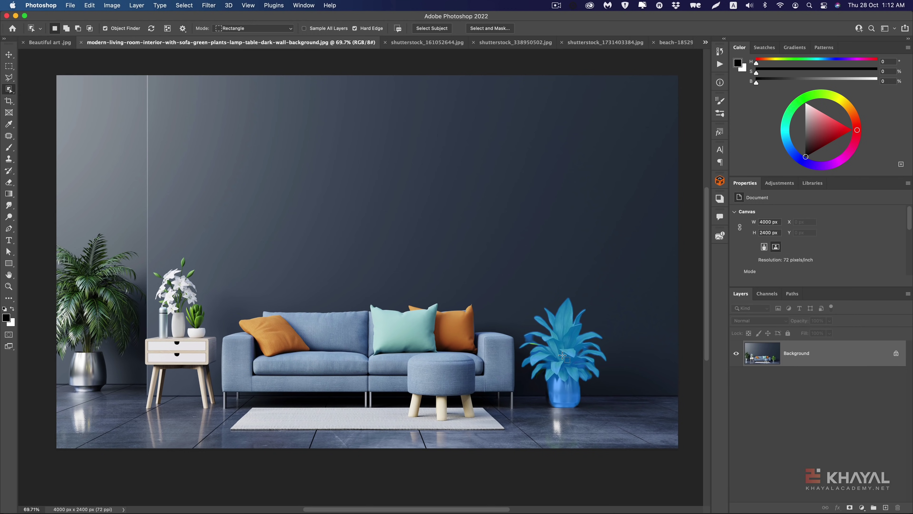
- Select the right potted plant, add the orange pillow, then add and subtract the left palm
{"action": "left_click", "coordinate": [560, 323]}
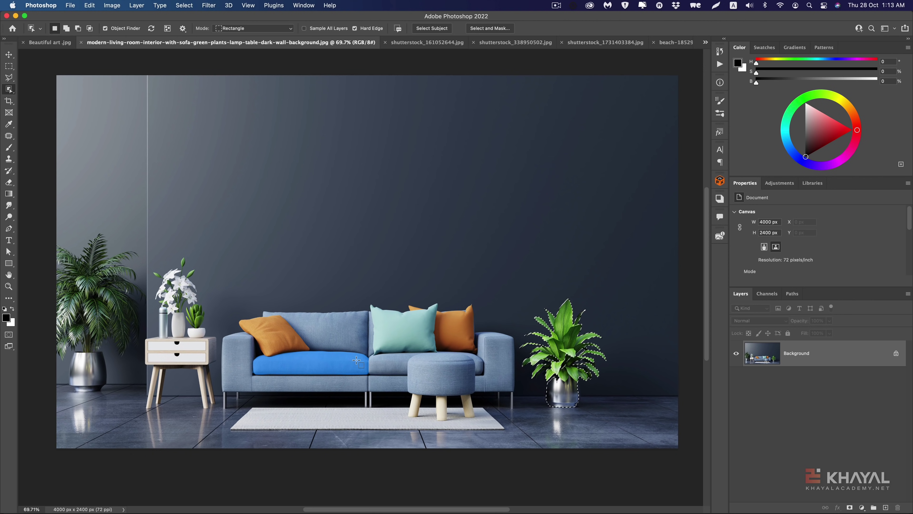
{"action": "key", "text": "shift"}
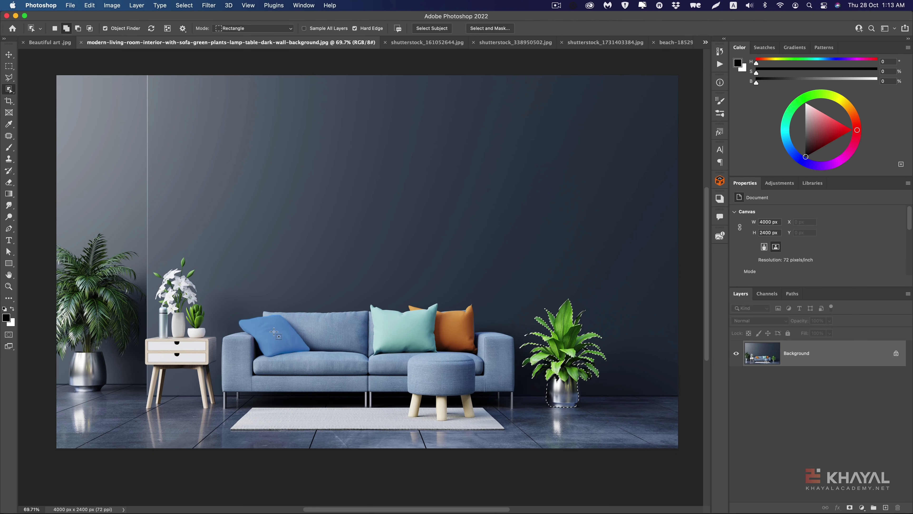
{"action": "left_click", "coordinate": [273, 333], "text": "shift"}
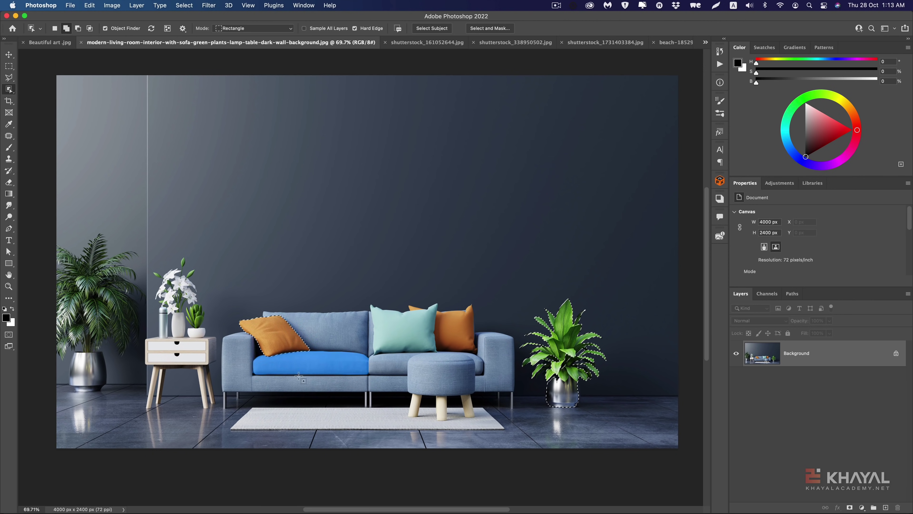
{"action": "left_click", "coordinate": [116, 310], "text": "shift"}
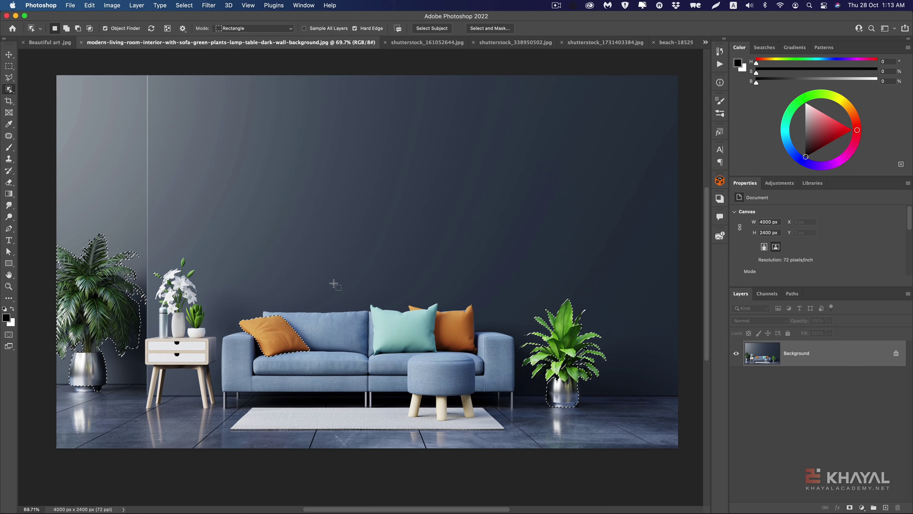
{"action": "key", "text": "alt"}
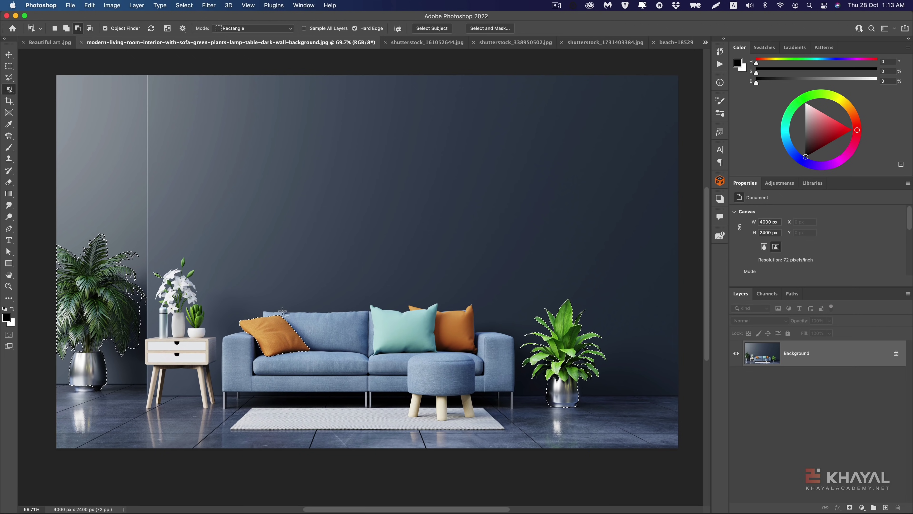
{"action": "left_click", "coordinate": [118, 299], "text": "alt"}
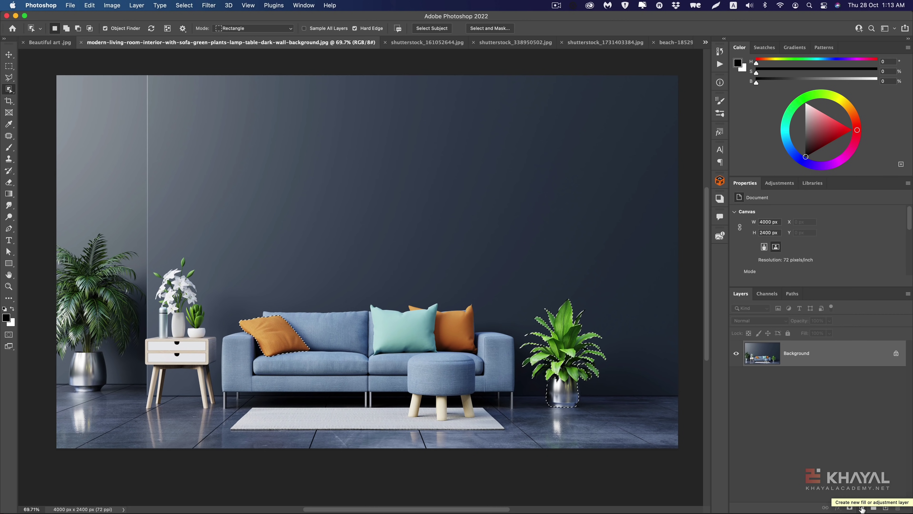
{"action": "left_click", "coordinate": [861, 508]}
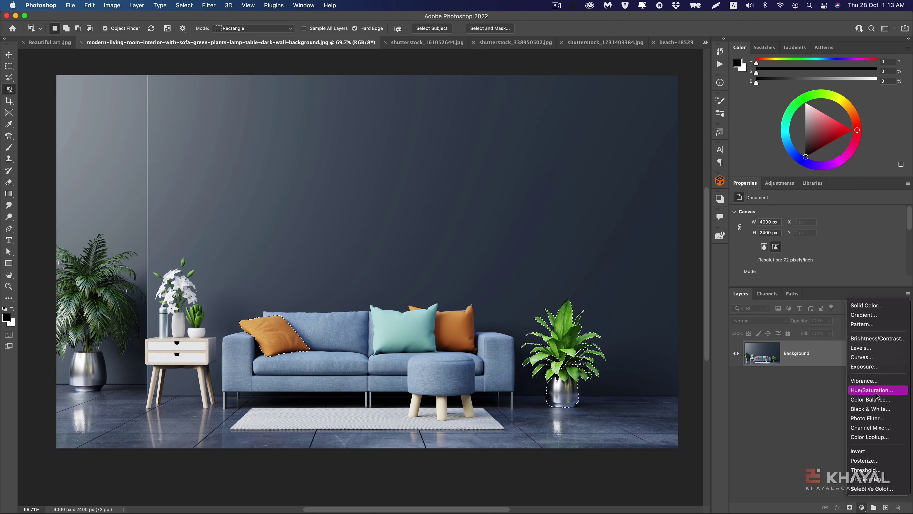
{"action": "left_click", "coordinate": [883, 395]}
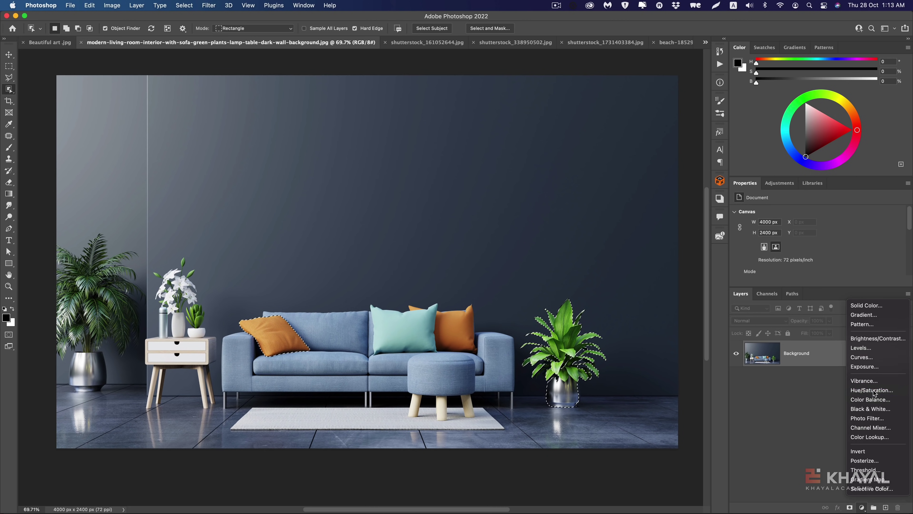
{"action": "left_click_drag", "start_coordinate": [818, 242], "coordinate": [756, 243]}
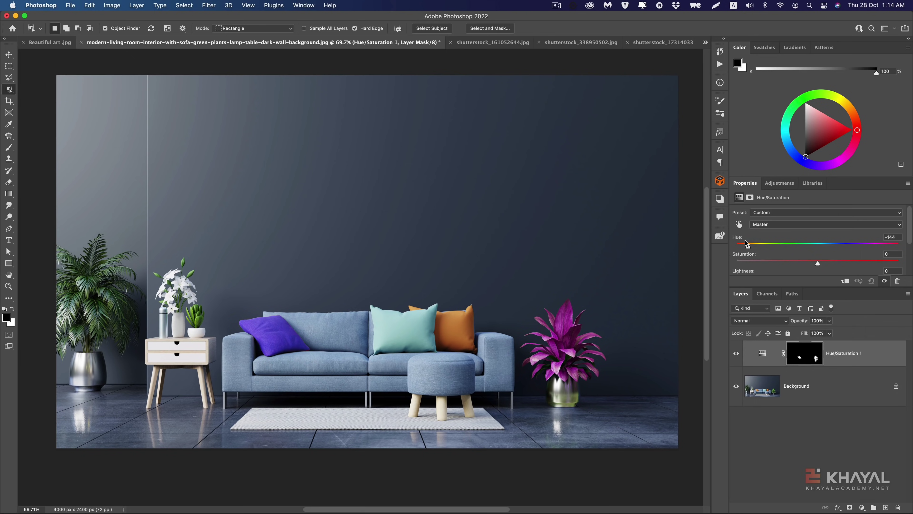
{"action": "mouse_move", "coordinate": [755, 243]}
{"action": "left_mouse_down"}
{"action": "mouse_move", "coordinate": [733, 246]}
{"action": "mouse_move", "coordinate": [797, 246]}
{"action": "mouse_move", "coordinate": [784, 245]}
{"action": "left_mouse_up"}
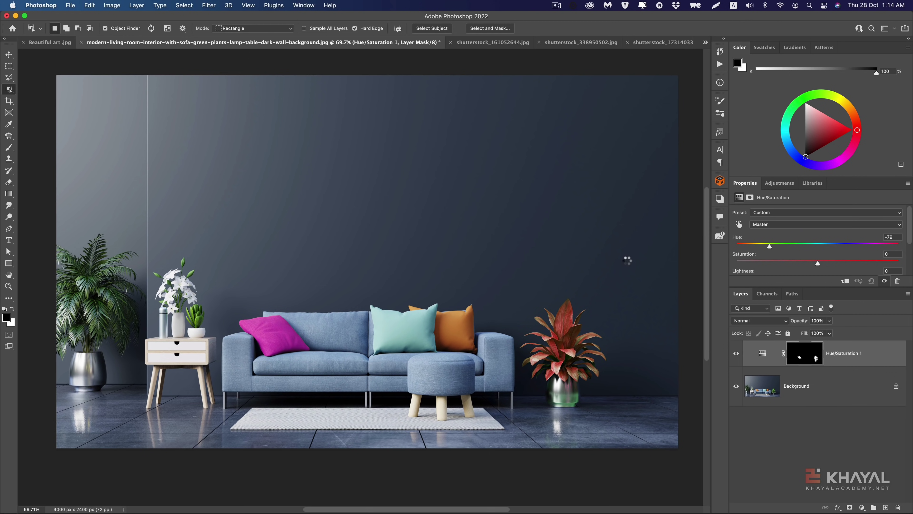
{"action": "key", "text": "ctrl+z"}
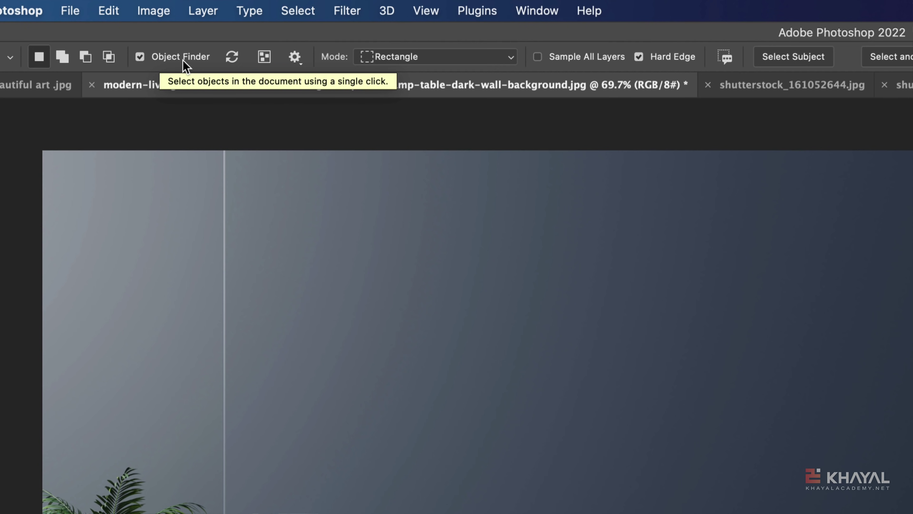
- Toggle Object Finder off and on, then refresh object detection twice
{"action": "left_click", "coordinate": [139, 56]}
{"action": "left_click", "coordinate": [139, 57]}
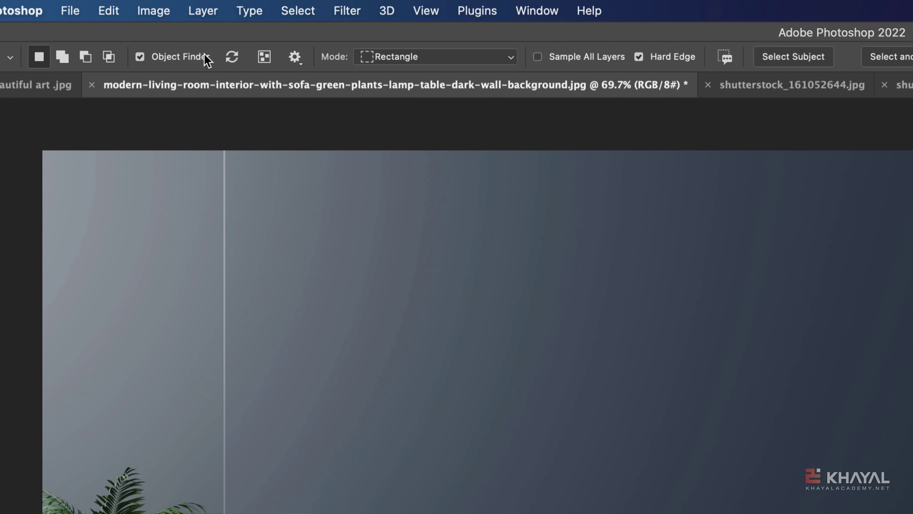
{"action": "left_click", "coordinate": [232, 57]}
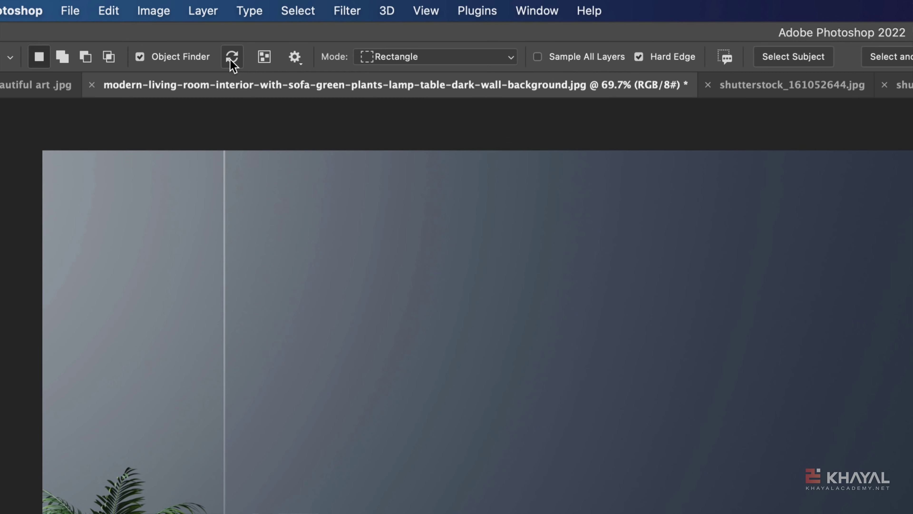
{"action": "left_click", "coordinate": [231, 58]}
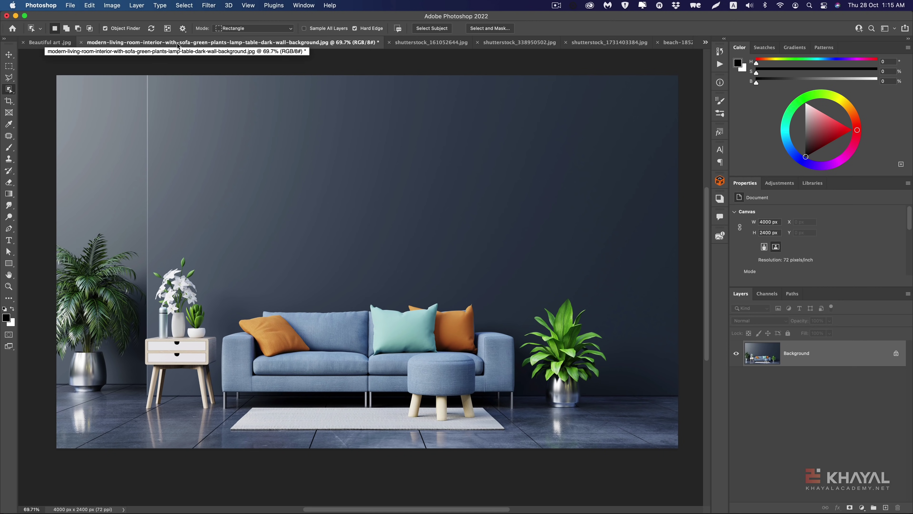
{"action": "left_click", "coordinate": [168, 28]}
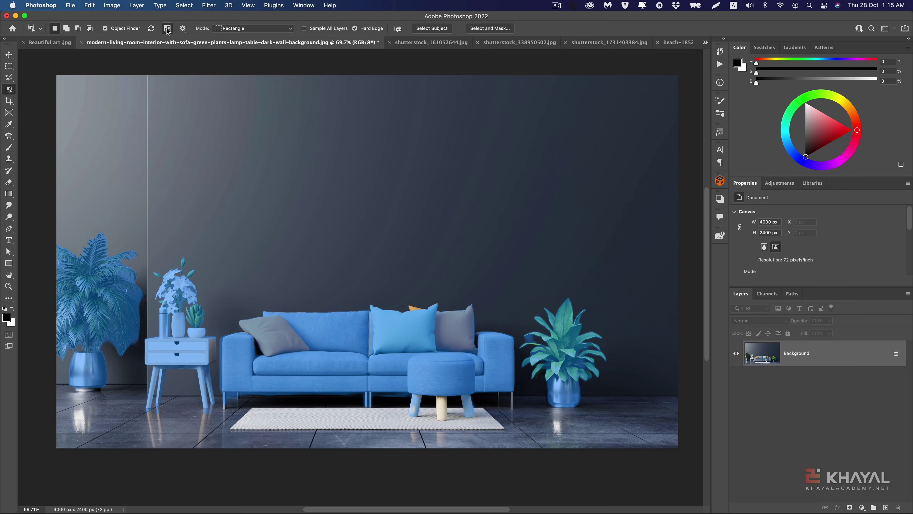
{"action": "left_click", "coordinate": [167, 30]}
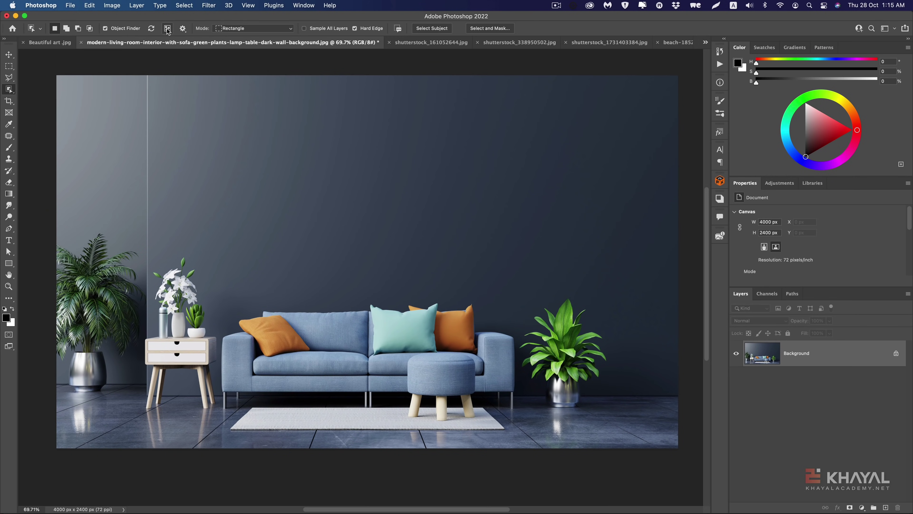
{"action": "left_click", "coordinate": [168, 29]}
{"action": "left_click", "coordinate": [167, 29]}
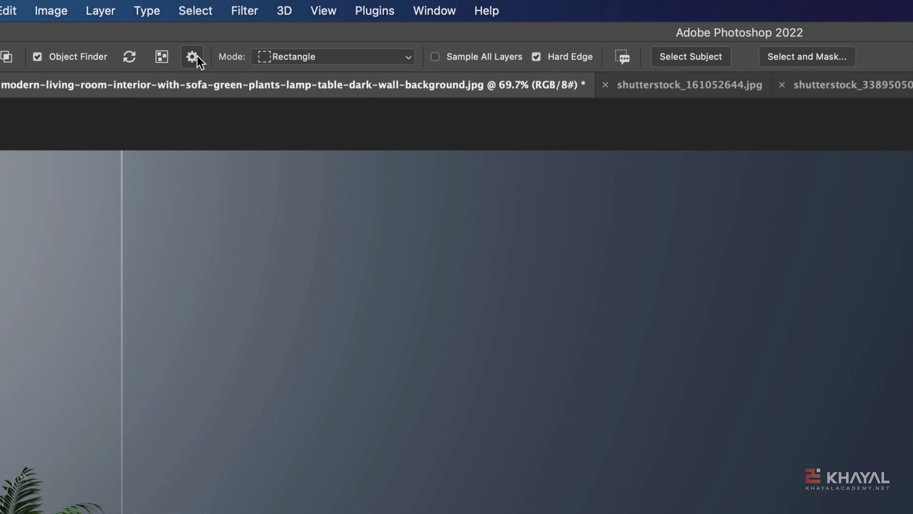
- In Object Finder settings, toggle Object Subtract and make refresh happen only on demand
{"action": "left_click", "coordinate": [196, 58]}
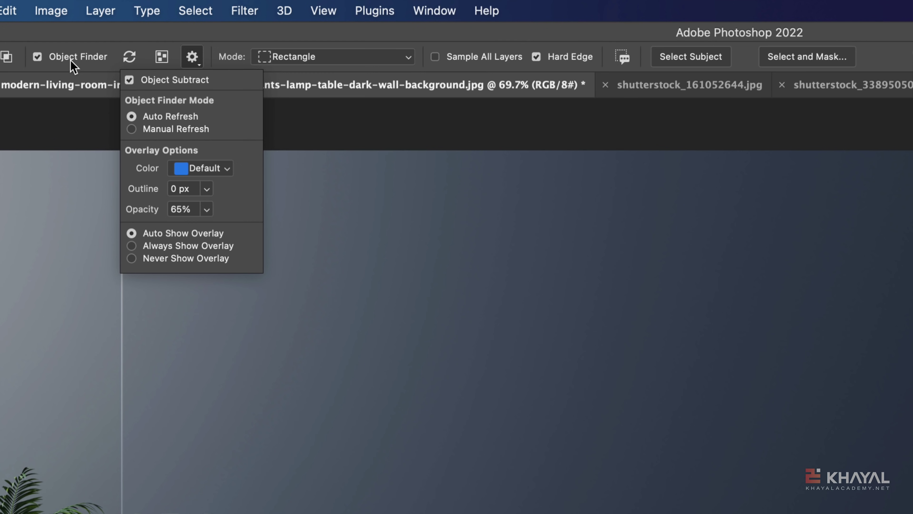
{"action": "left_click", "coordinate": [131, 83]}
{"action": "left_click", "coordinate": [131, 83]}
{"action": "left_click", "coordinate": [132, 130]}
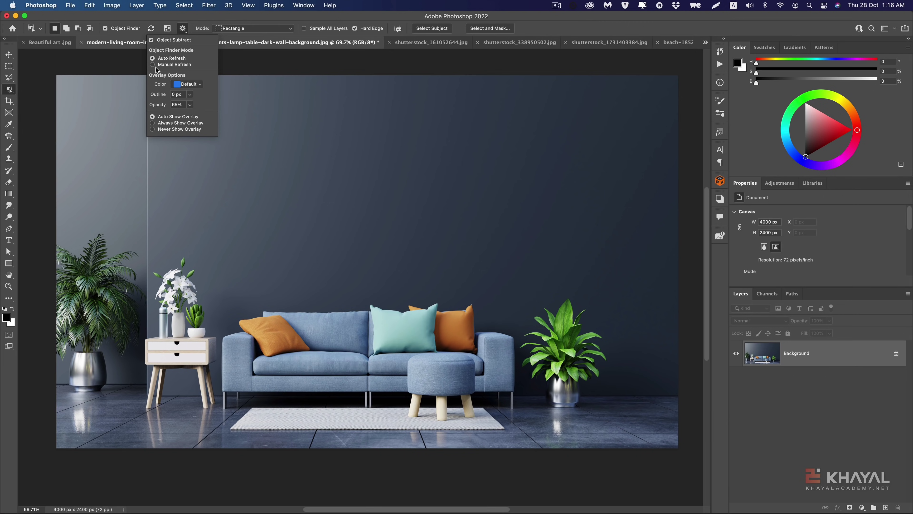
- Show all detected objects with a green highlight overlay
{"action": "left_click", "coordinate": [168, 30]}
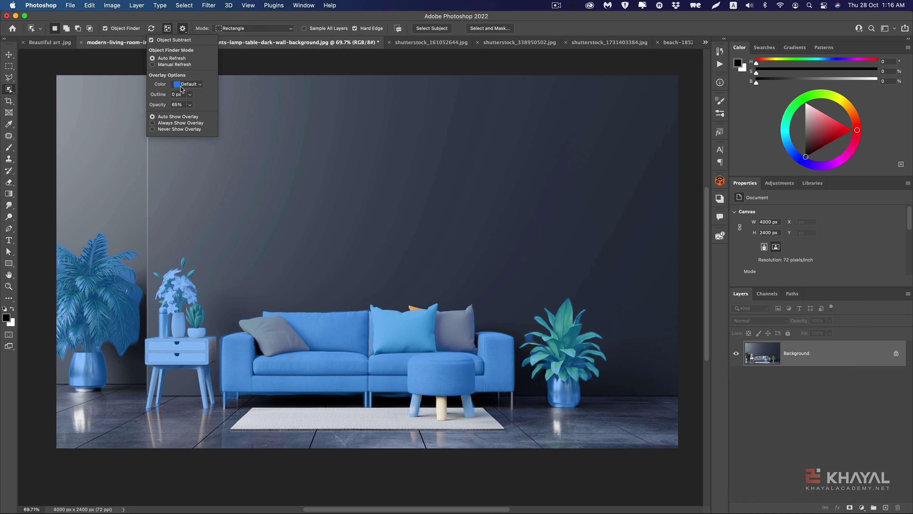
{"action": "scroll", "coordinate": [191, 87], "scroll_direction": "left", "scroll_amount": 1}
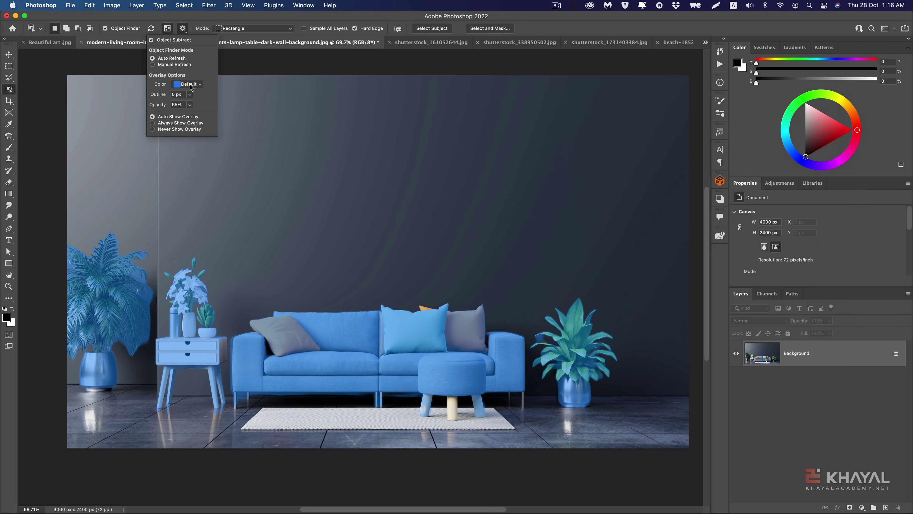
{"action": "left_click", "coordinate": [191, 85]}
{"action": "left_click", "coordinate": [192, 95]}
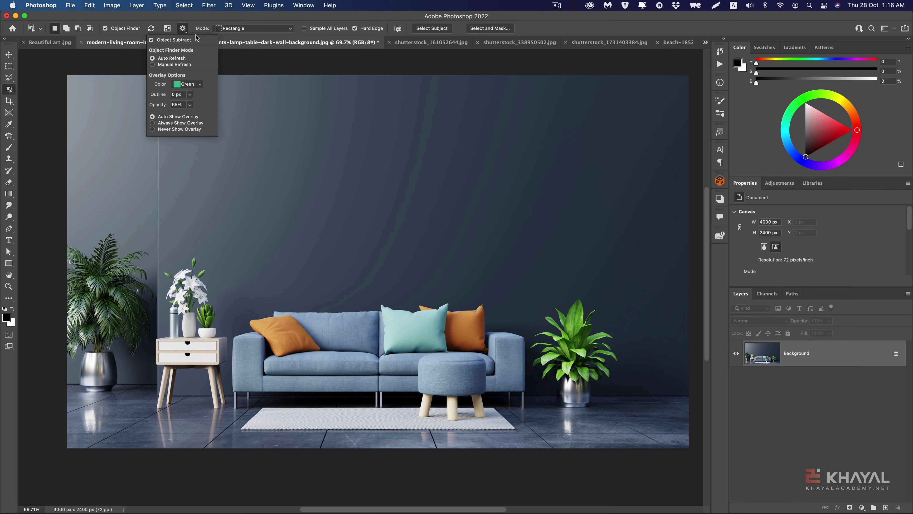
{"action": "left_click", "coordinate": [170, 30]}
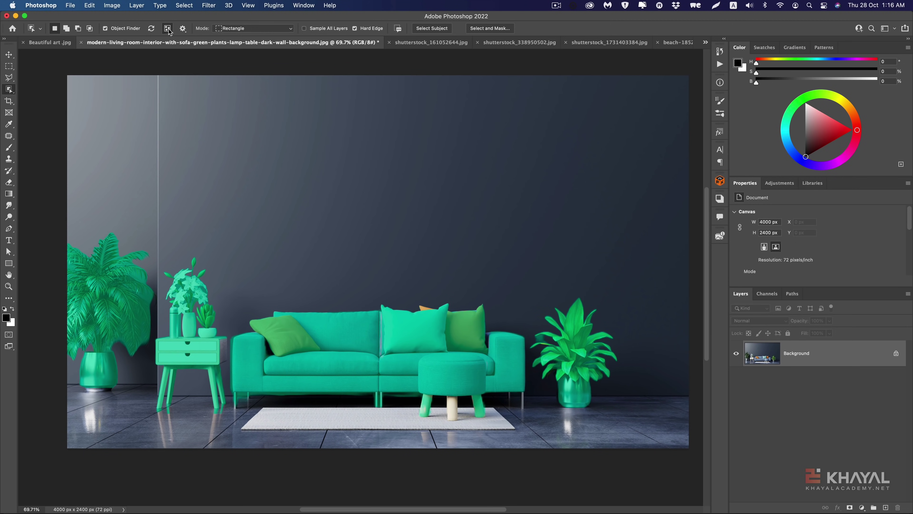
- Change the object overlay colour from Green to Default
{"action": "left_click", "coordinate": [183, 28]}
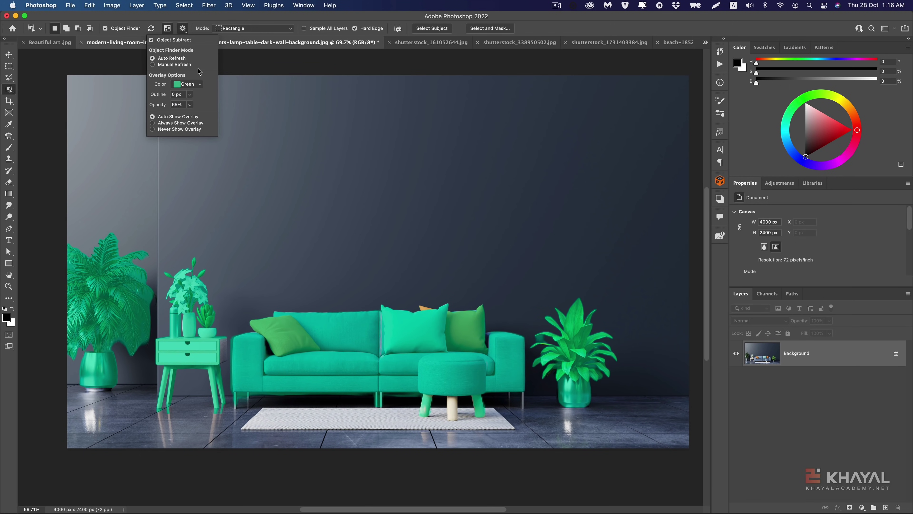
{"action": "left_click", "coordinate": [197, 86]}
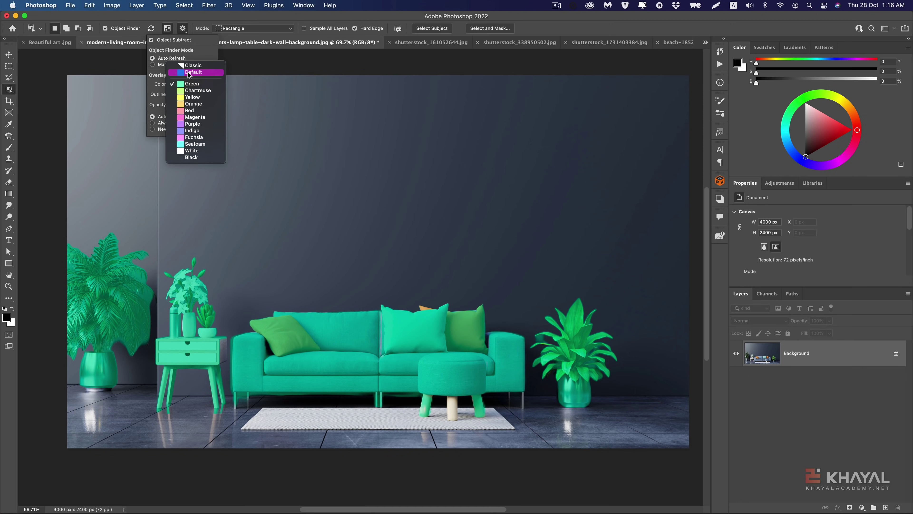
{"action": "left_click", "coordinate": [190, 73]}
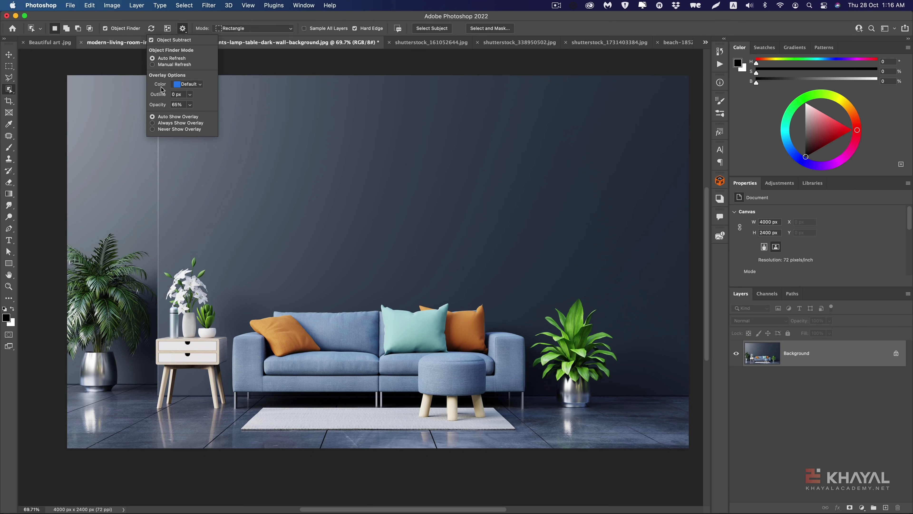
{"action": "scroll", "coordinate": [158, 109], "scroll_direction": "right", "scroll_amount": 2}
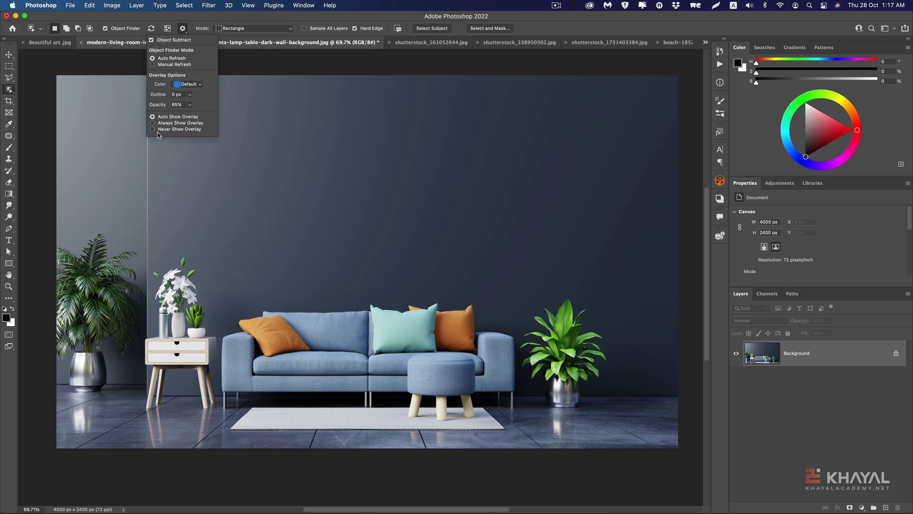
{"action": "left_click", "coordinate": [158, 123]}
{"action": "left_click", "coordinate": [161, 124]}
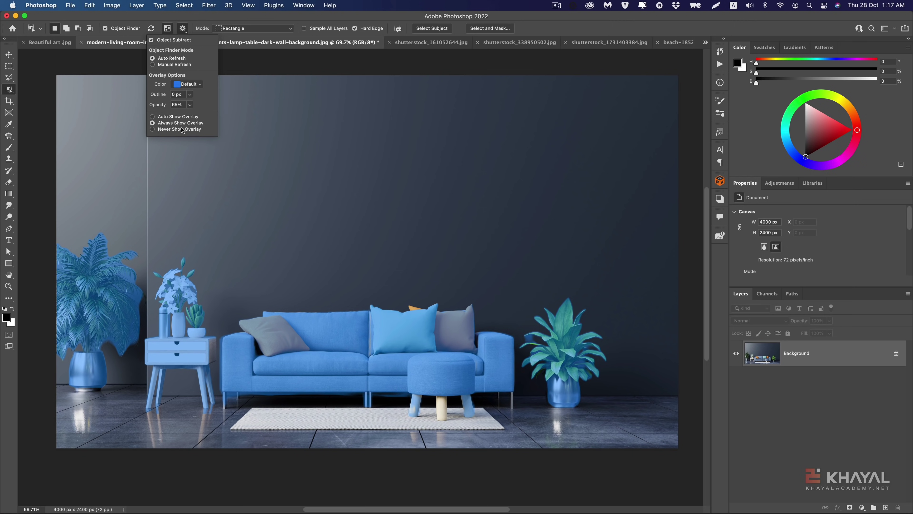
{"action": "mouse_move", "coordinate": [177, 130]}
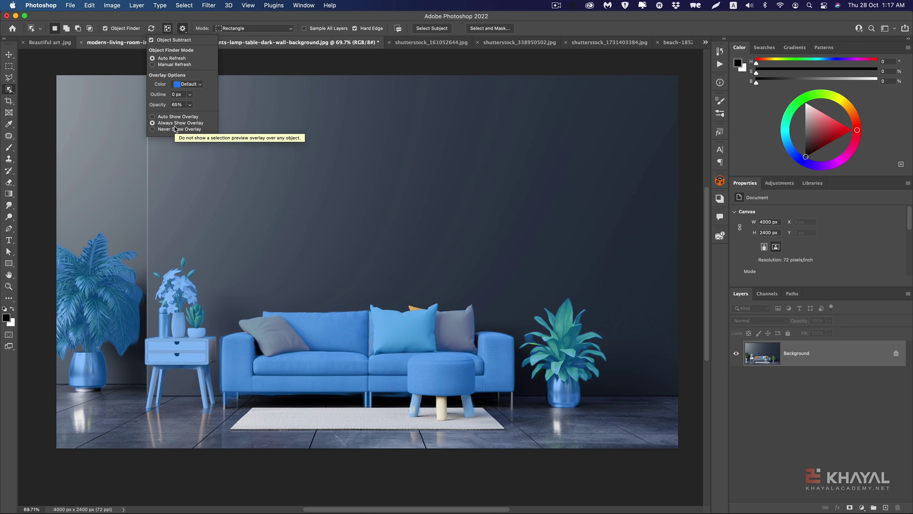
{"action": "left_click", "coordinate": [169, 130]}
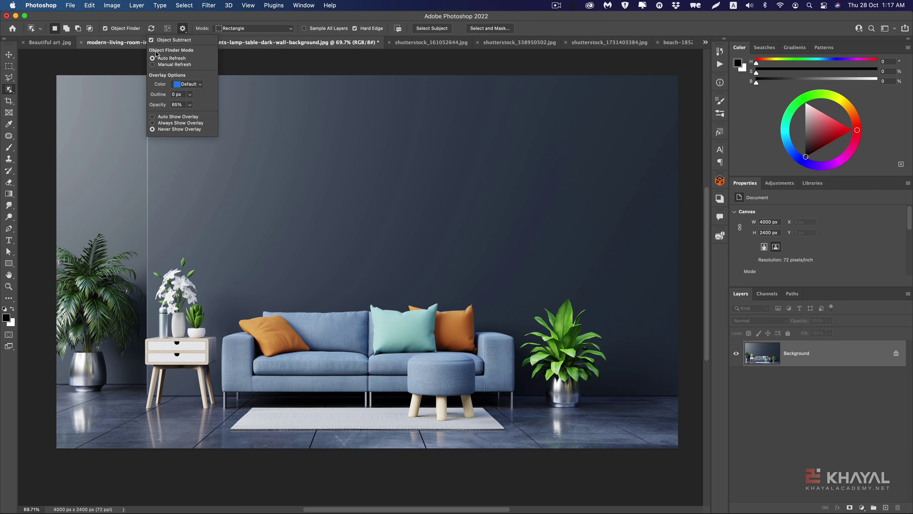
{"action": "left_click", "coordinate": [169, 116]}
- Close Object Finder settings, keep Rectangle mode, and select the orange cushion
{"action": "left_click", "coordinate": [151, 21]}
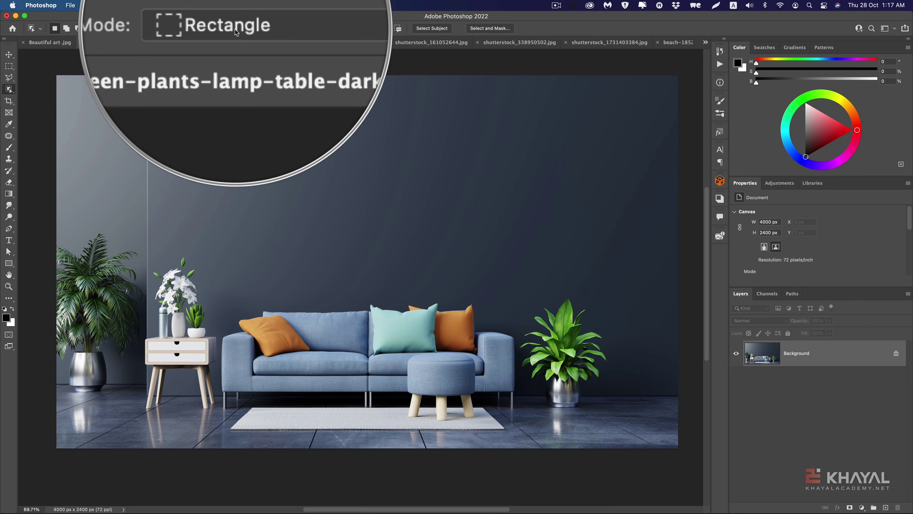
{"action": "left_click", "coordinate": [227, 31]}
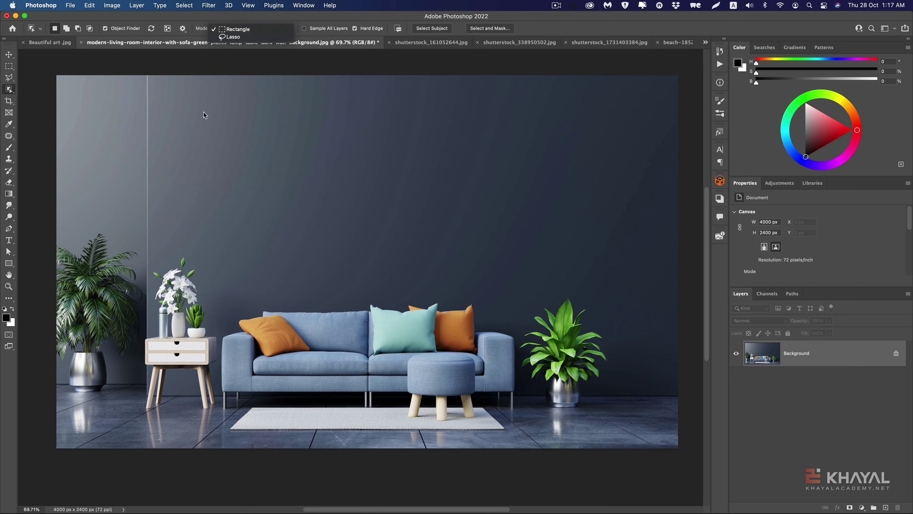
{"action": "left_click", "coordinate": [286, 334]}
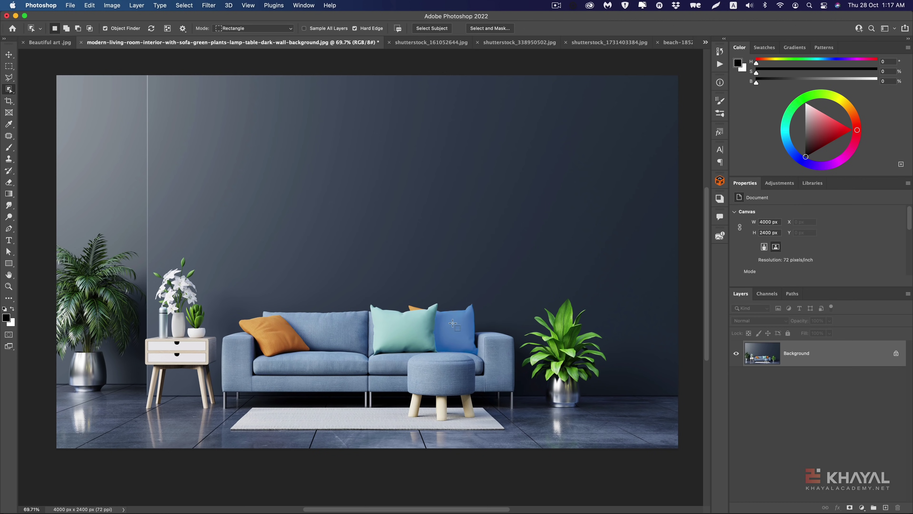
{"action": "key", "text": "alt"}
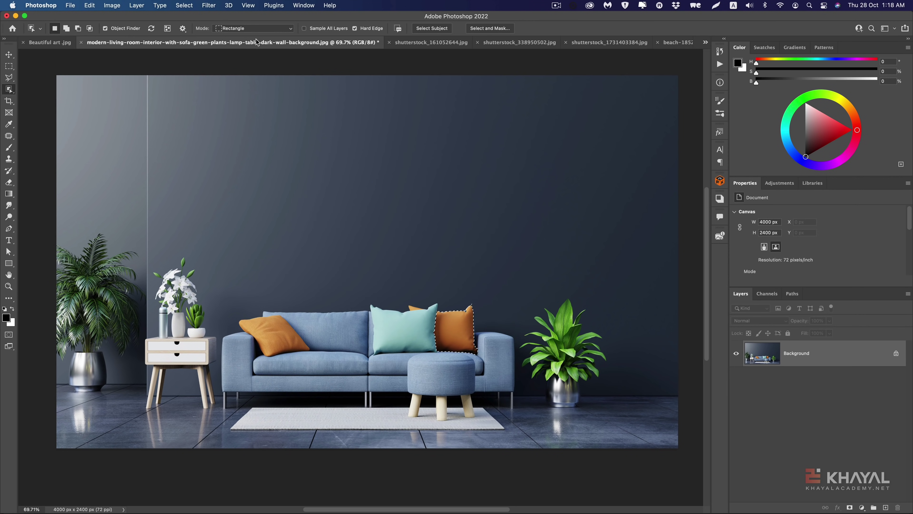
{"action": "left_click", "coordinate": [248, 29]}
- Switch selection mode to Lasso and lasso above the teal cushion with Shift, then Alt
{"action": "left_click", "coordinate": [248, 37]}
{"action": "key", "text": "shift"}
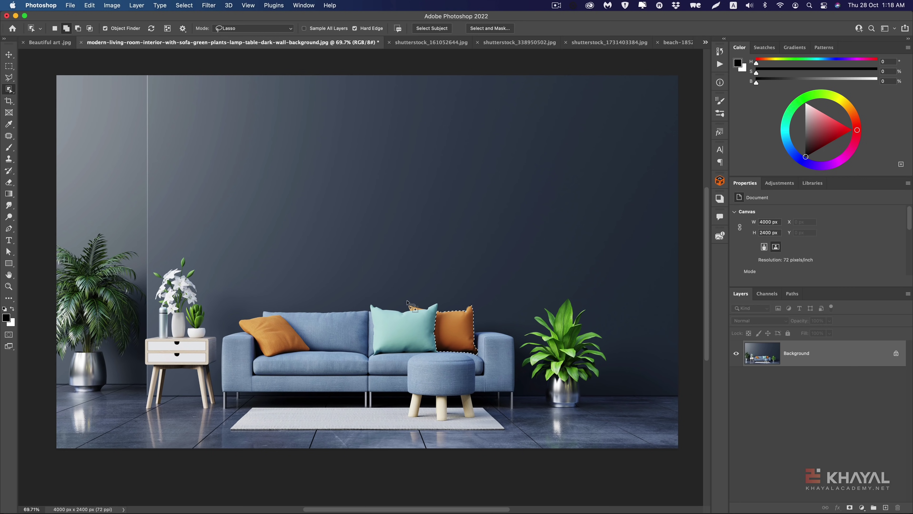
{"action": "left_click_drag", "start_coordinate": [406, 302], "coordinate": [408, 309]}
{"action": "key", "text": "alt"}
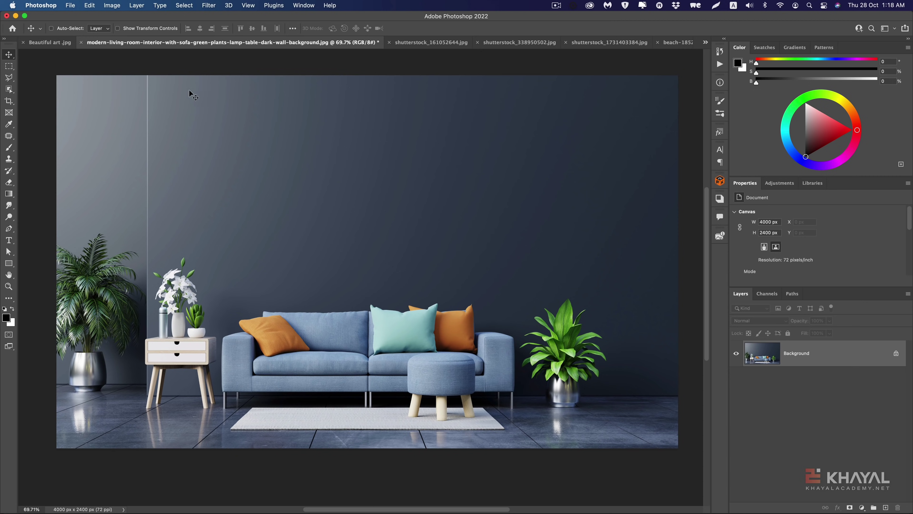
- Run Layer > Mask All Objects to put each detected object in its own masked group
{"action": "left_click", "coordinate": [136, 5]}
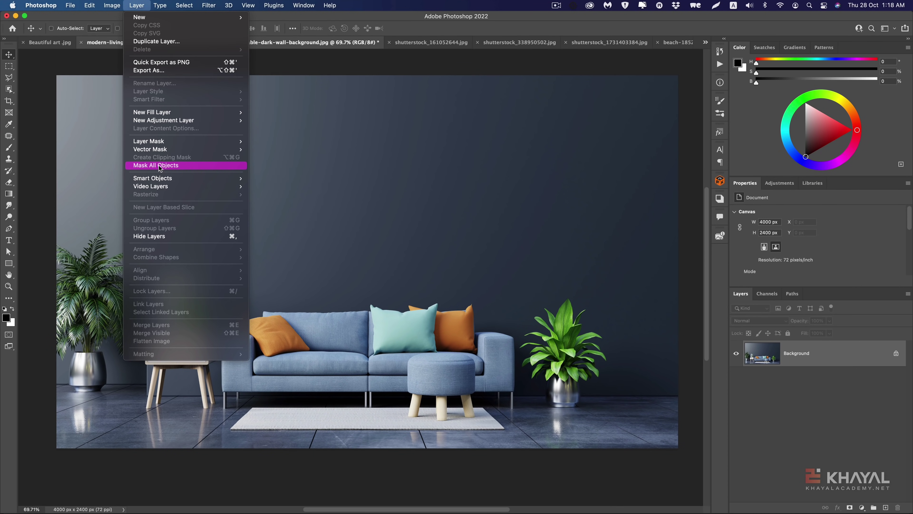
{"action": "left_click", "coordinate": [158, 166]}
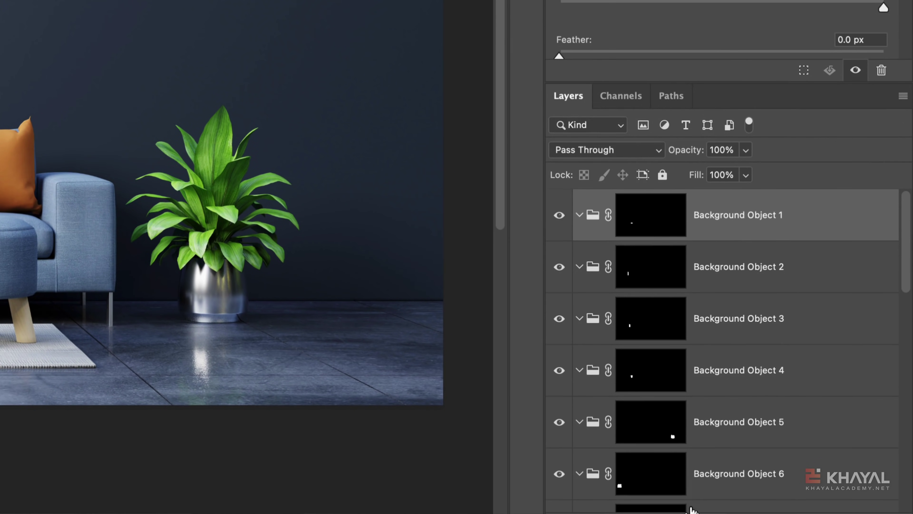
- Scroll to Background Object 18 and Cmd-click its mask thumbnail to select the sofa
{"action": "scroll", "coordinate": [682, 344], "scroll_direction": "down", "scroll_amount": 5}
{"action": "scroll", "coordinate": [683, 344], "scroll_direction": "down", "scroll_amount": 5}
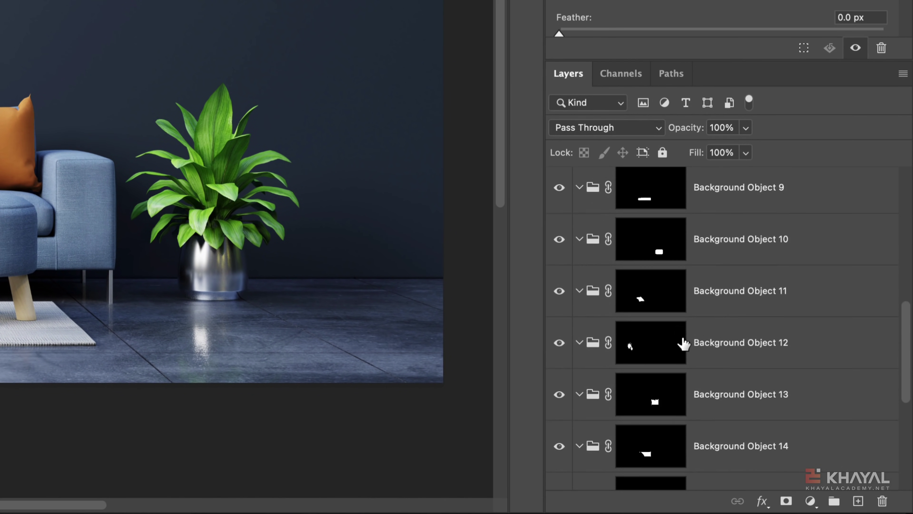
{"action": "scroll", "coordinate": [682, 344], "scroll_direction": "down", "scroll_amount": 5}
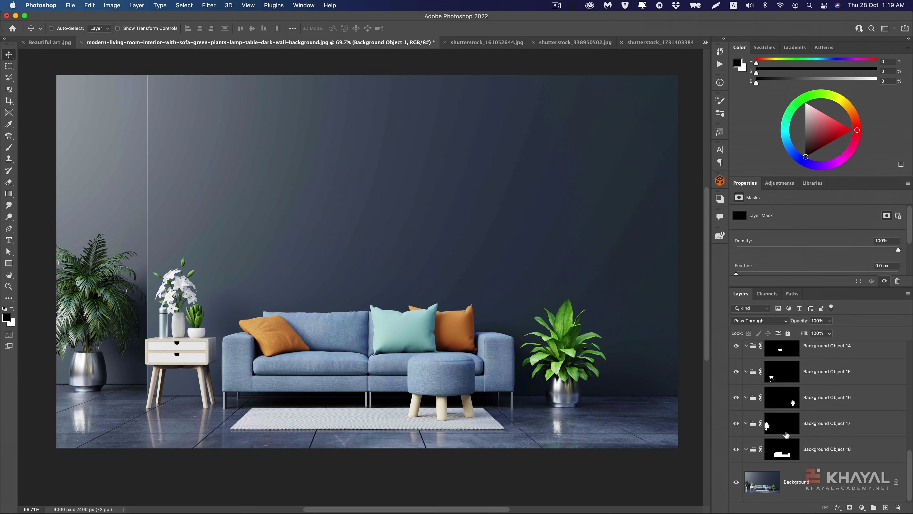
{"action": "left_click", "coordinate": [782, 455]}
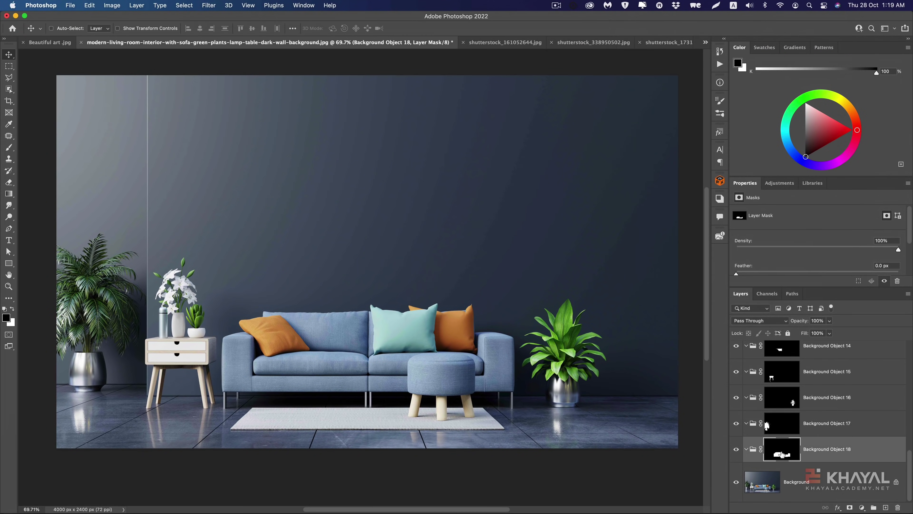
{"action": "key", "text": "ctrl"}
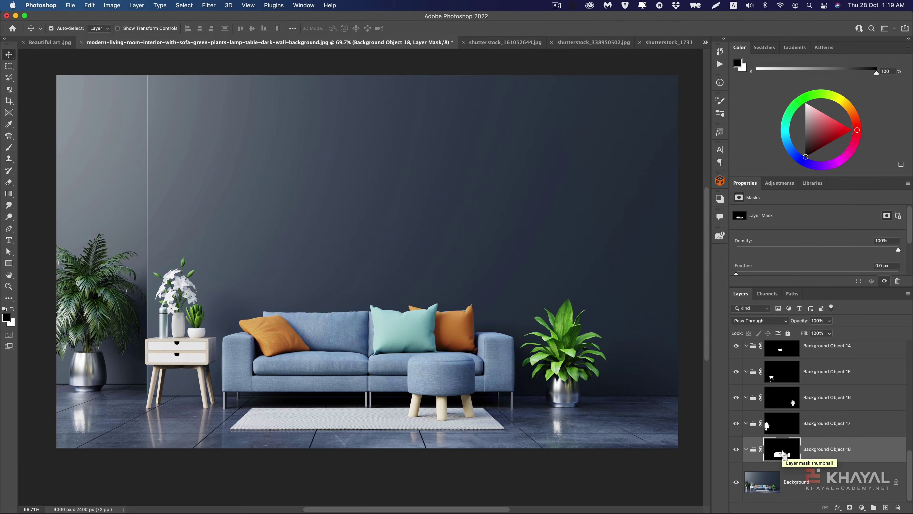
{"action": "left_click", "coordinate": [782, 455], "text": "ctrl"}
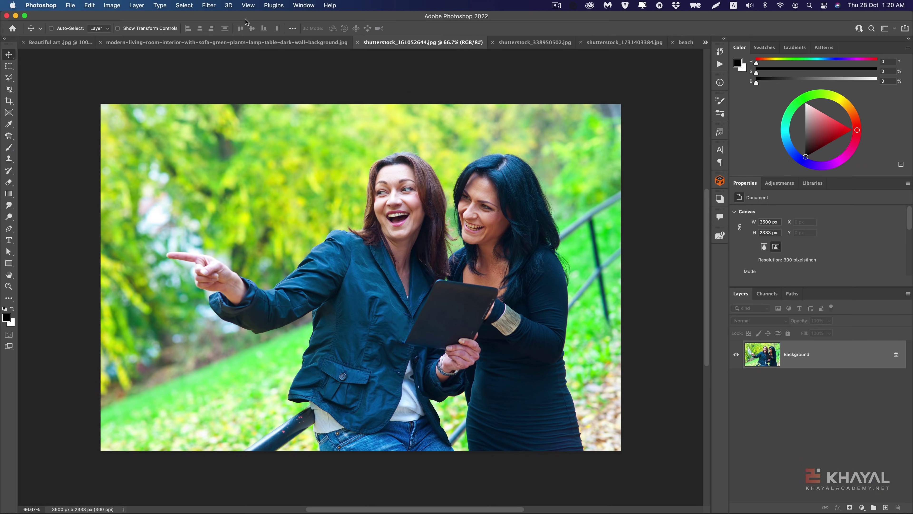
- Choose Filter > Neural Filters on the two-women photo
{"action": "left_click", "coordinate": [209, 6]}
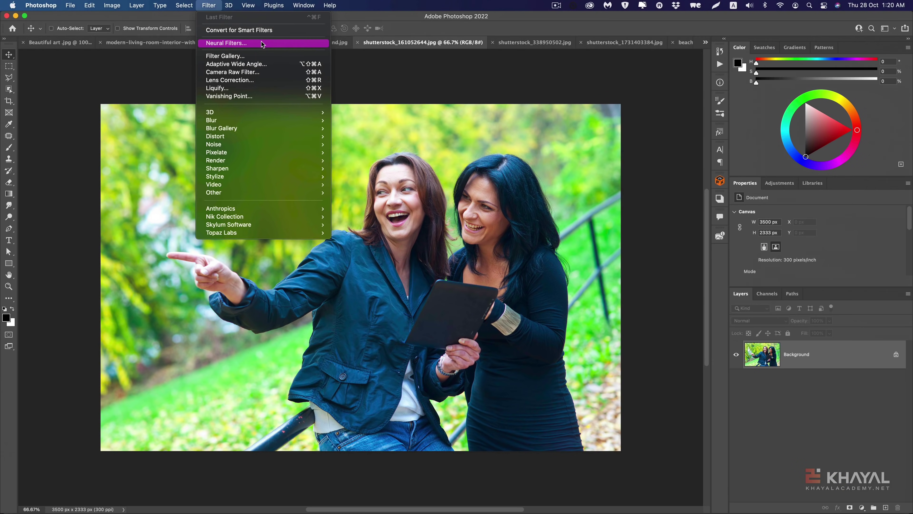
{"action": "left_click", "coordinate": [261, 42]}
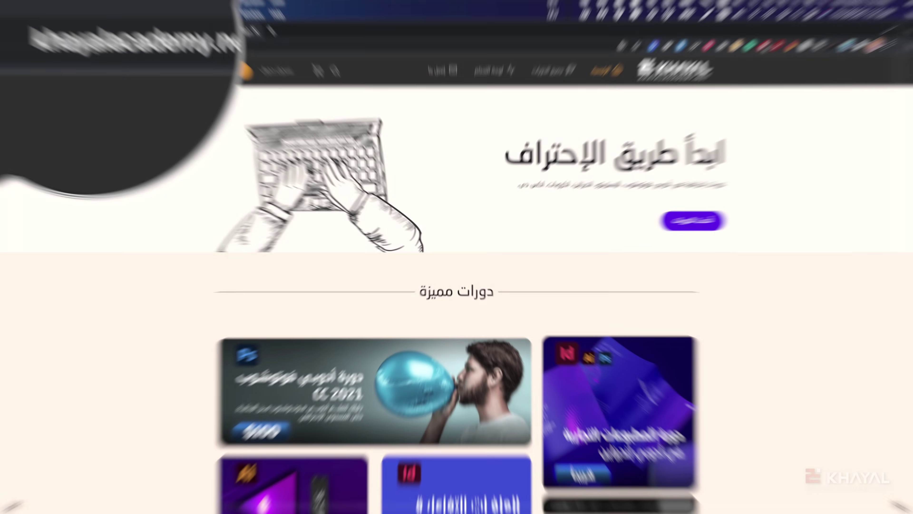
- Open the Photoshop 2021 course page on khayalacademy.net, then return to Photoshop
{"action": "scroll", "coordinate": [250, 193], "scroll_direction": "down", "scroll_amount": 3}
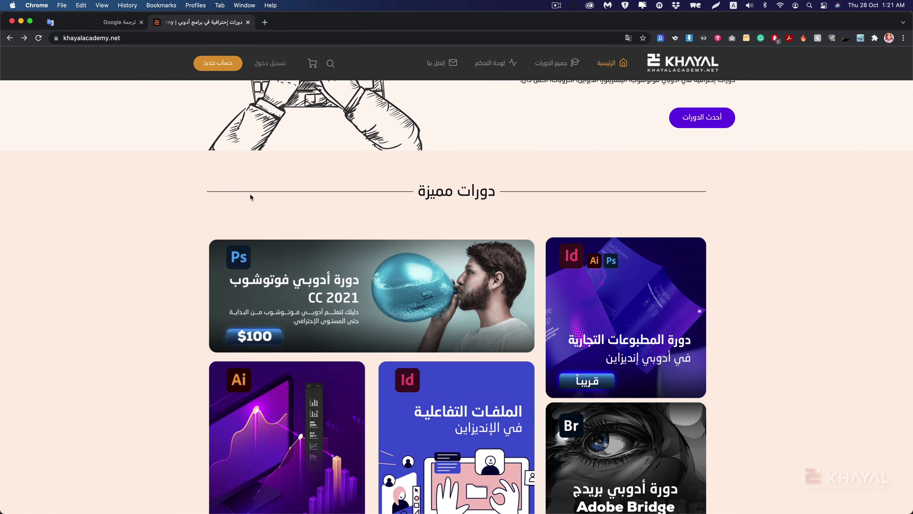
{"action": "left_click", "coordinate": [300, 268]}
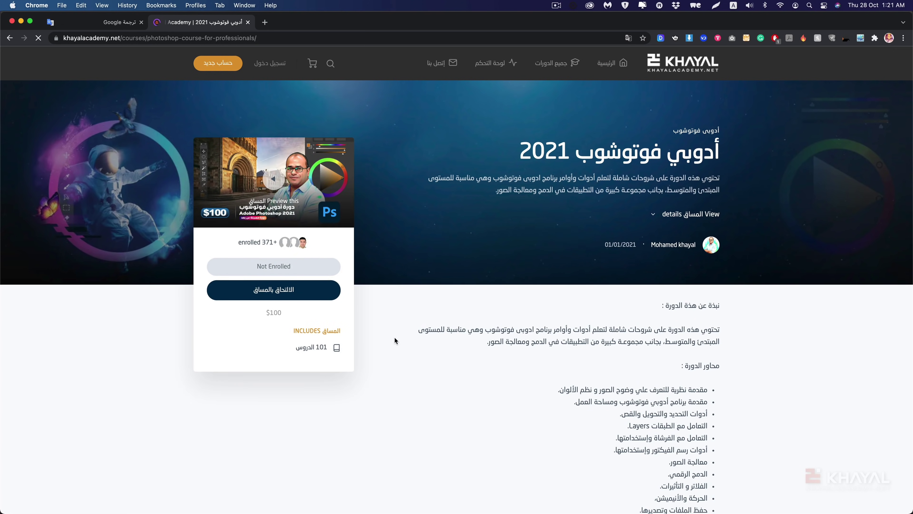
{"action": "scroll", "coordinate": [394, 340], "scroll_direction": "down", "scroll_amount": 2}
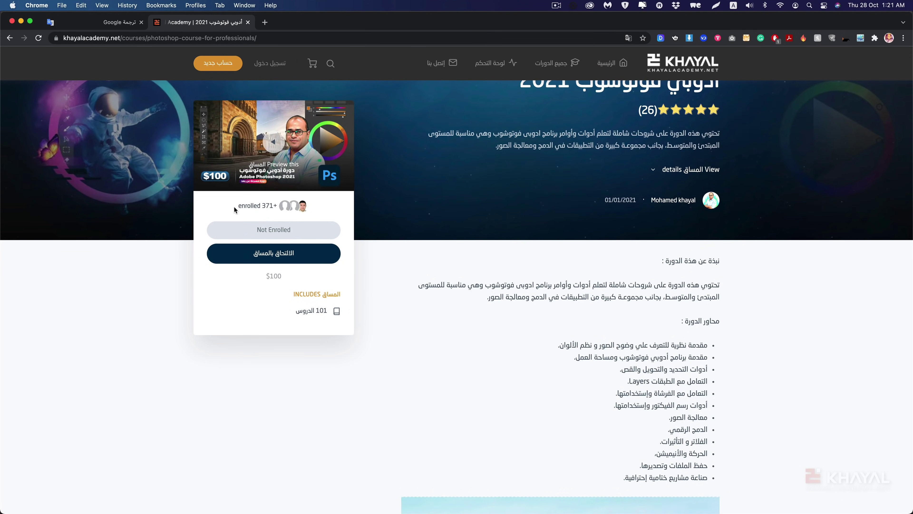
{"action": "scroll", "coordinate": [235, 208], "scroll_direction": "up", "scroll_amount": 3}
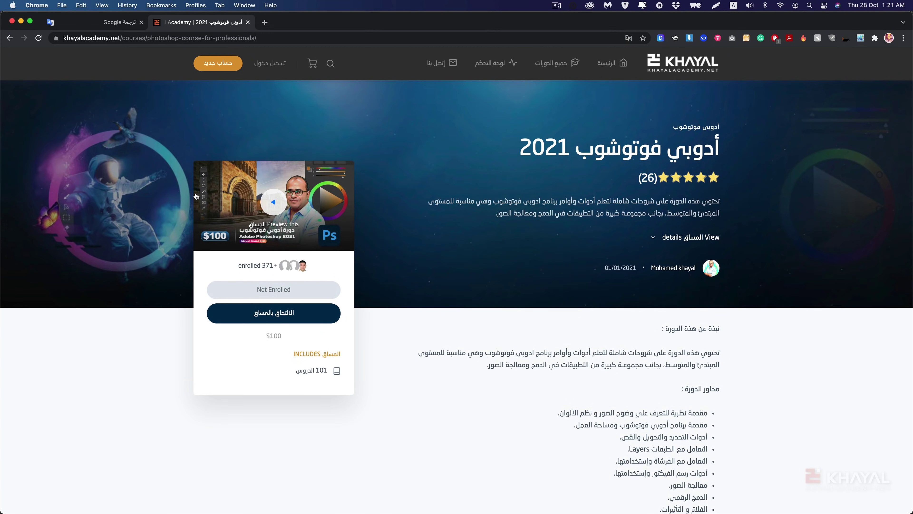
{"action": "key", "text": "super+Tab"}
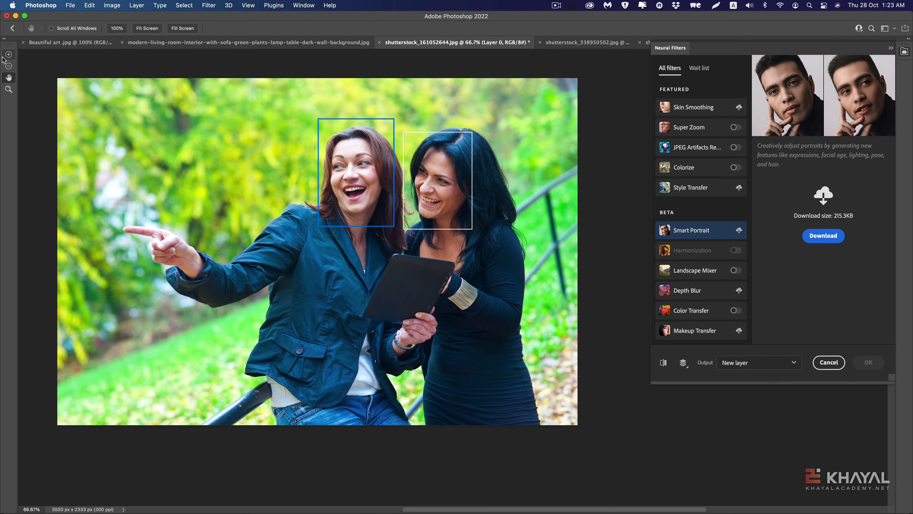
- Cancel Neural Filters and select both women with the Object Selection tool
{"action": "left_click", "coordinate": [825, 362]}
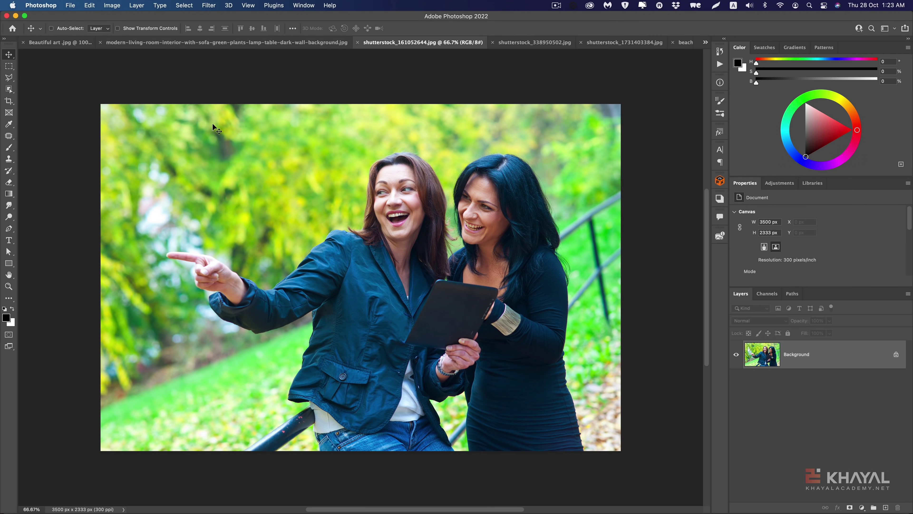
{"action": "left_click", "coordinate": [9, 89]}
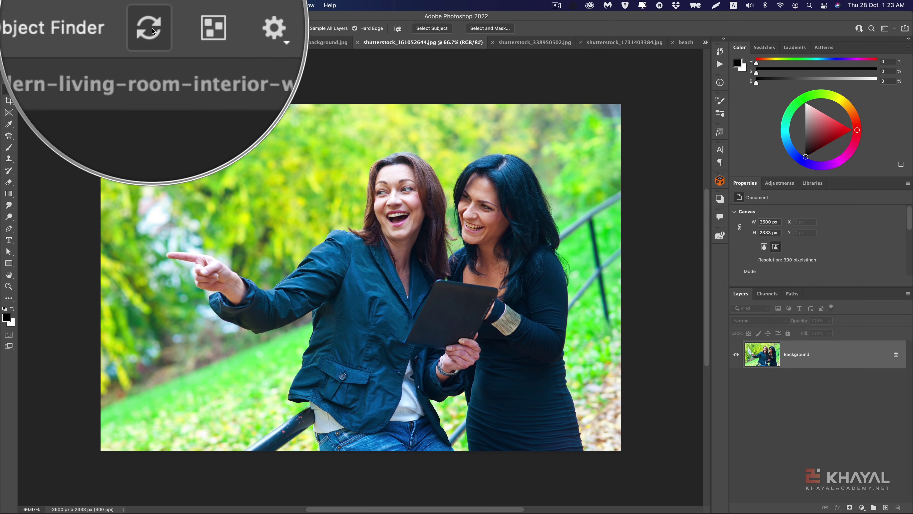
{"action": "scroll", "coordinate": [360, 252], "scroll_direction": "left", "scroll_amount": 3}
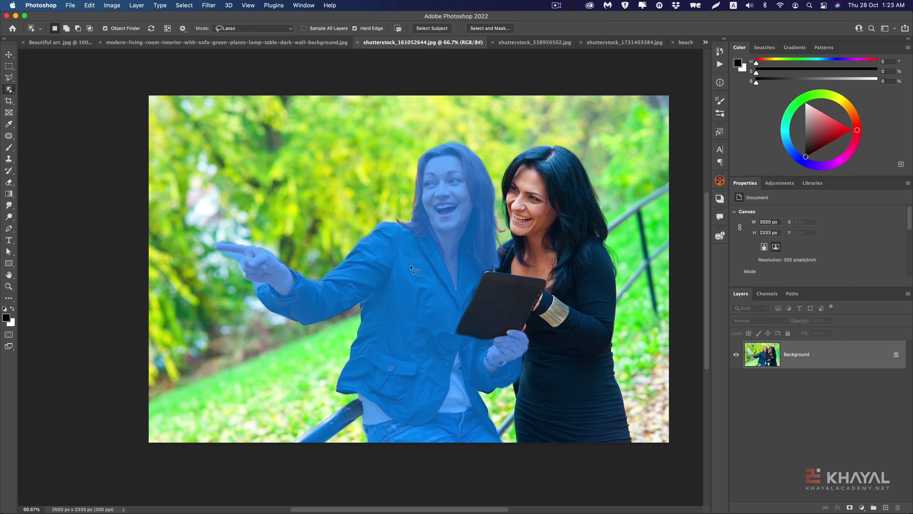
{"action": "left_click", "coordinate": [511, 292]}
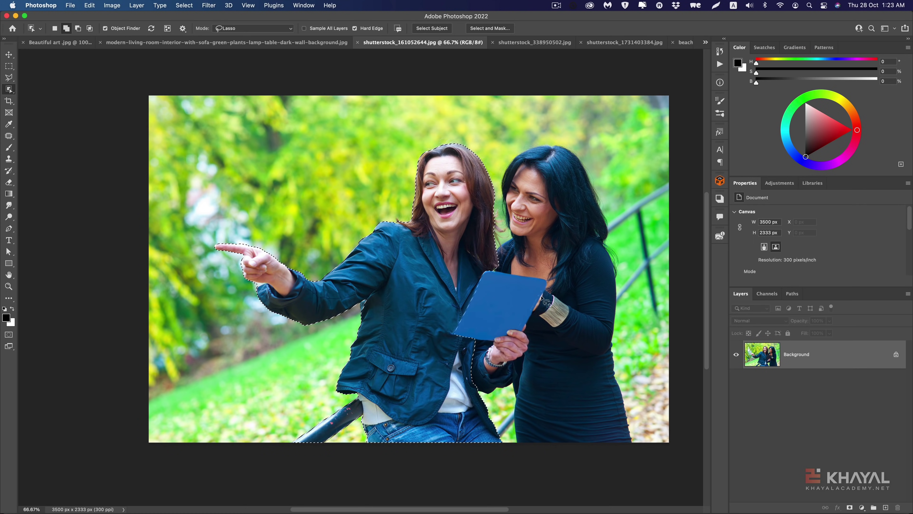
{"action": "left_click", "coordinate": [551, 305], "text": "shift"}
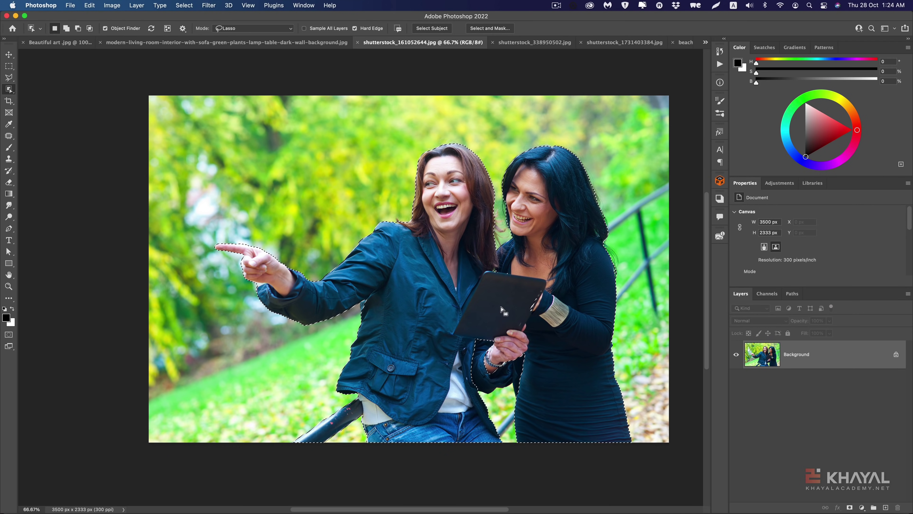
- Mask out the background around the women and drag the cut-out up-right
{"action": "left_click", "coordinate": [850, 508]}
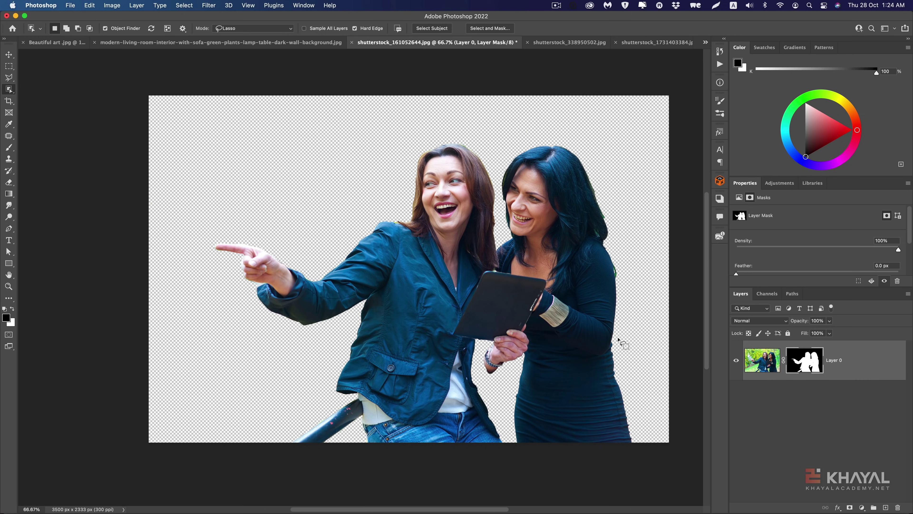
{"action": "left_click", "coordinate": [9, 54]}
{"action": "left_click_drag", "start_coordinate": [478, 145], "coordinate": [513, 33]}
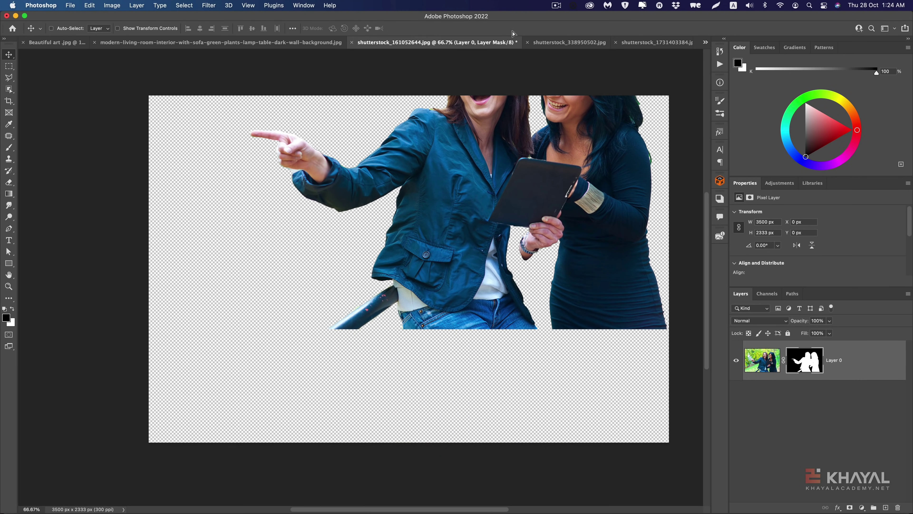
- Drop the women layer into the house photo and scale it down to about 63%
{"action": "left_click", "coordinate": [557, 43]}
{"action": "left_click_drag", "start_coordinate": [358, 303], "coordinate": [385, 291]}
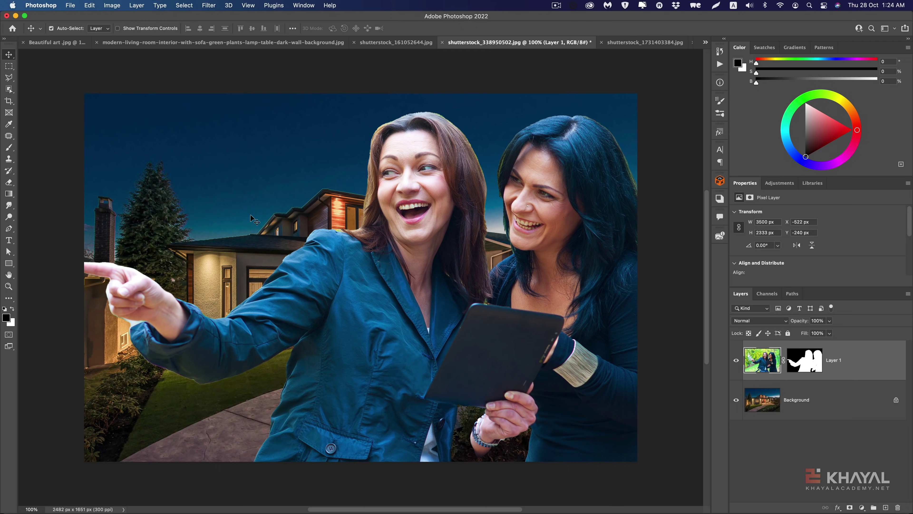
{"action": "key", "text": "ctrl+t"}
{"action": "key", "text": "ctrl+0"}
{"action": "left_click_drag", "start_coordinate": [98, 118], "coordinate": [250, 218]}
{"action": "left_click_drag", "start_coordinate": [287, 245], "coordinate": [236, 195]}
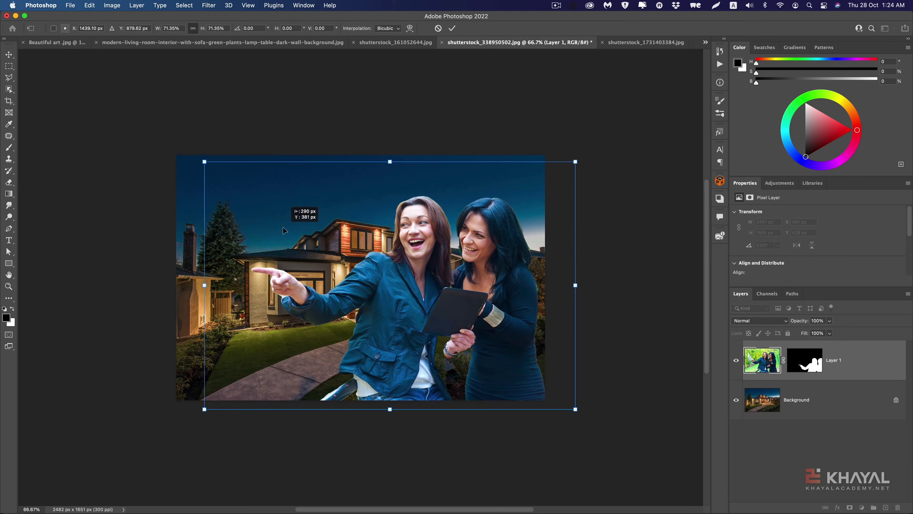
{"action": "left_click_drag", "start_coordinate": [198, 167], "coordinate": [244, 191]}
{"action": "key", "text": "Return"}
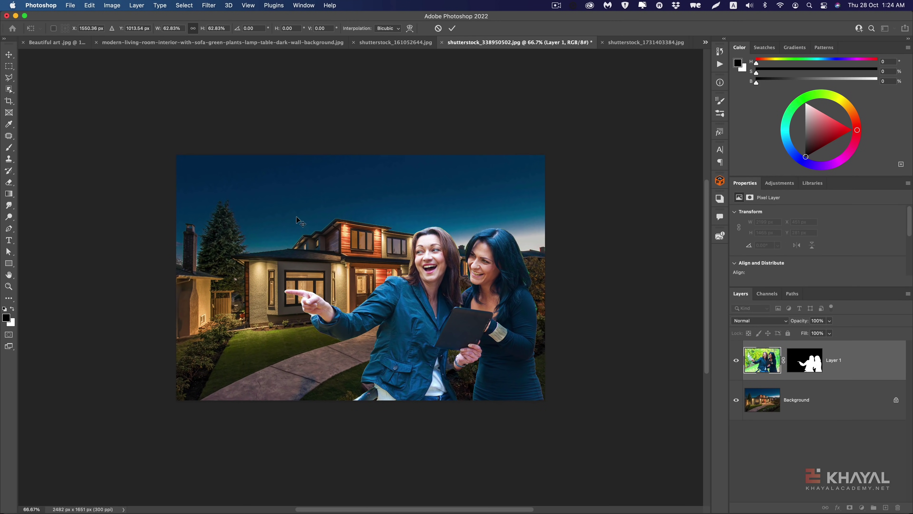
- Move the scaled women toward the right side of the house photo
{"action": "mouse_move", "coordinate": [299, 218]}
{"action": "left_mouse_down"}
{"action": "mouse_move", "coordinate": [310, 217]}
{"action": "mouse_move", "coordinate": [262, 182]}
{"action": "mouse_move", "coordinate": [273, 190]}
{"action": "left_mouse_up"}
{"action": "key", "text": "z"}
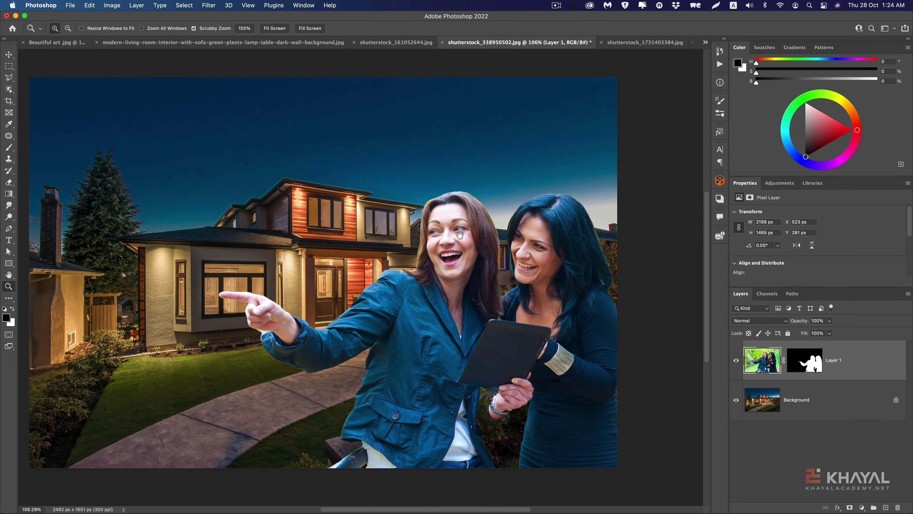
{"action": "key", "text": "v"}
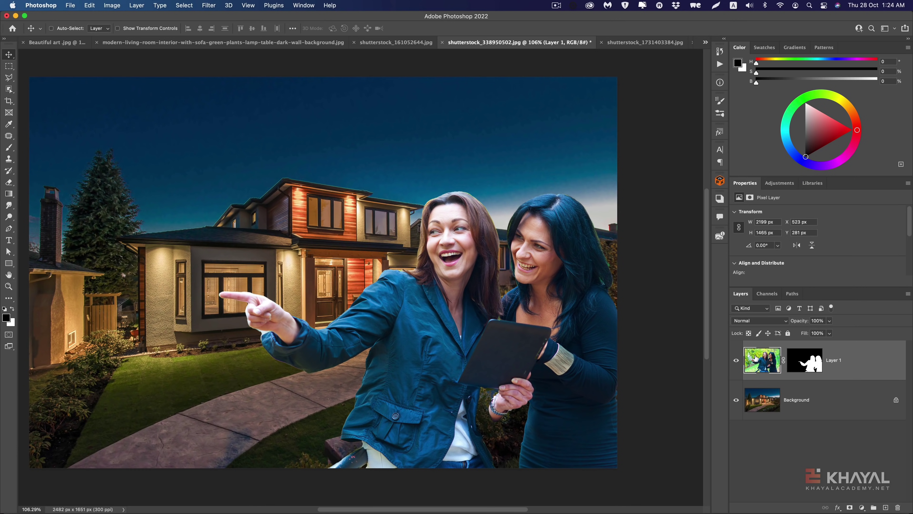
{"action": "right_click", "coordinate": [526, 328]}
{"action": "left_click", "coordinate": [532, 336]}
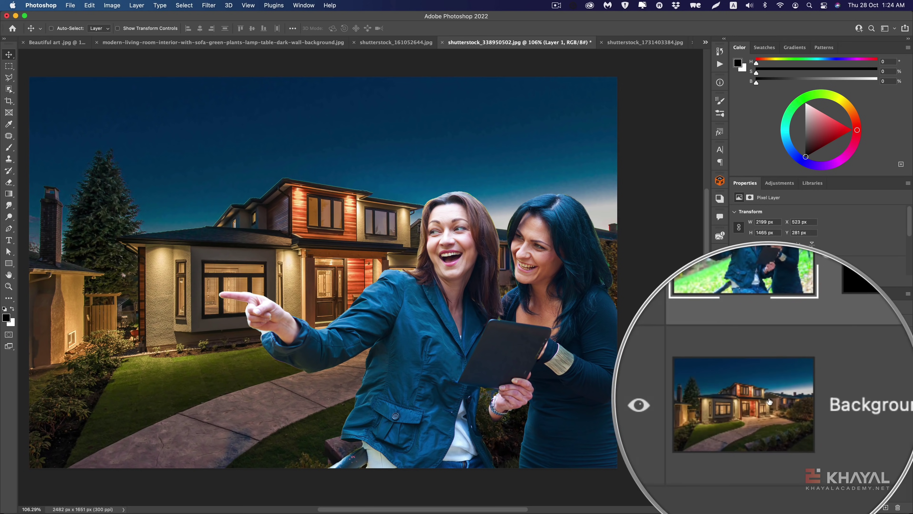
- Enable Neural Filters Harmonization with Background as the reference image and compare before/after
{"action": "left_click", "coordinate": [209, 5]}
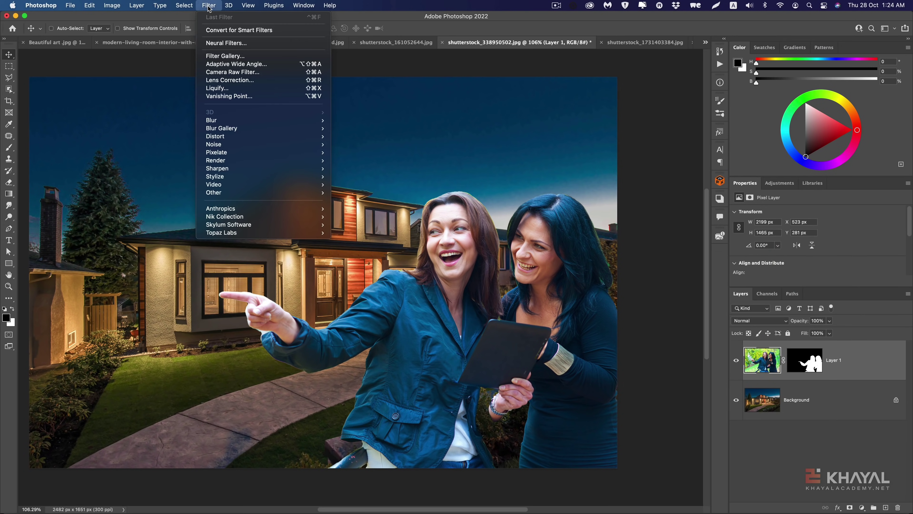
{"action": "left_click", "coordinate": [221, 44]}
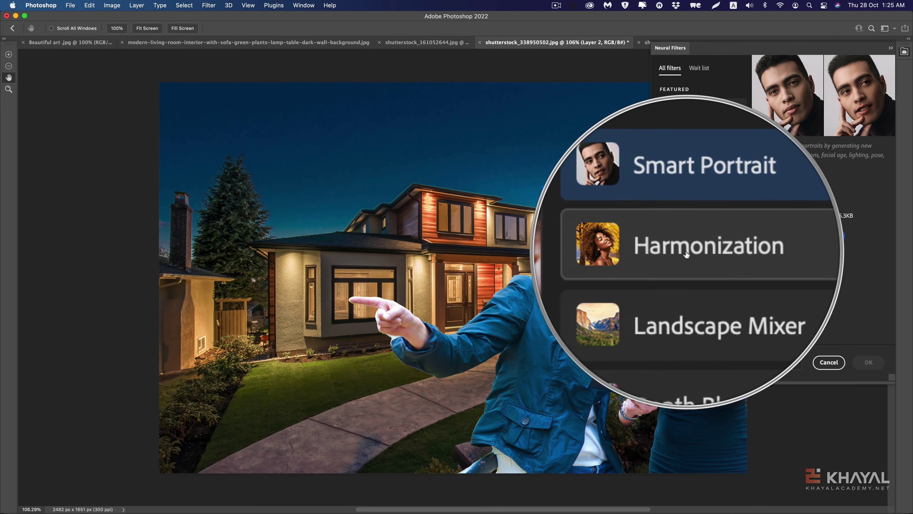
{"action": "left_click", "coordinate": [736, 250]}
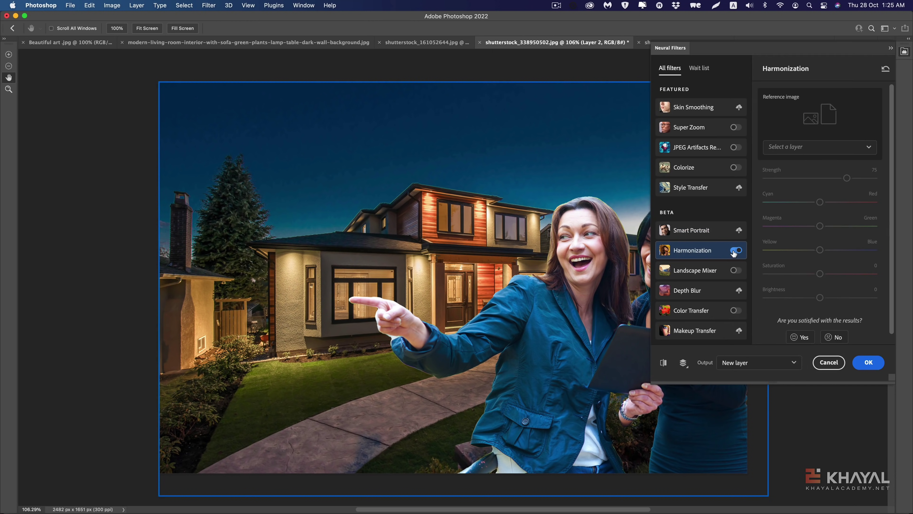
{"action": "left_click", "coordinate": [799, 147]}
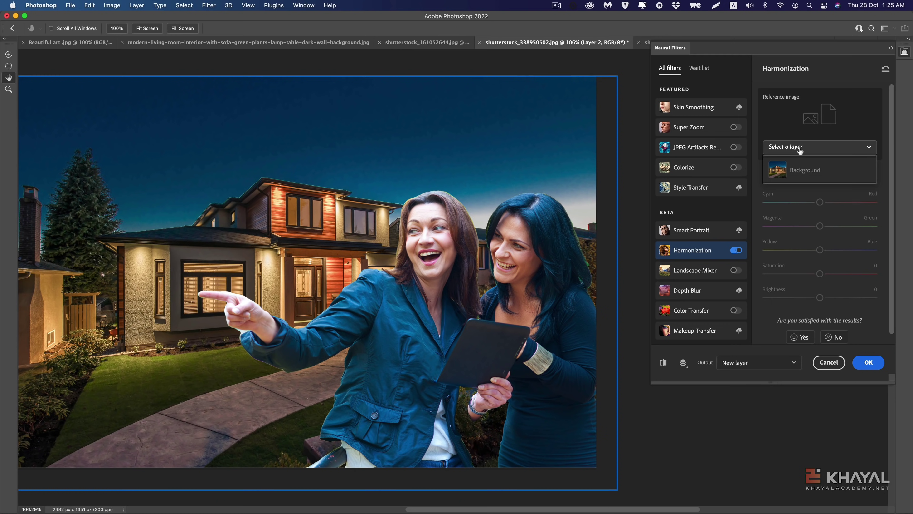
{"action": "left_click", "coordinate": [795, 173]}
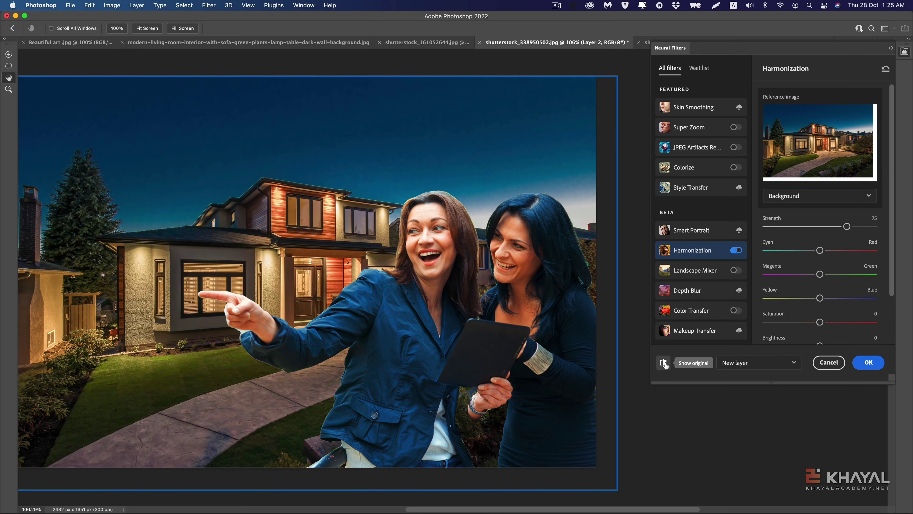
{"action": "left_click", "coordinate": [663, 364]}
{"action": "left_click", "coordinate": [663, 364]}
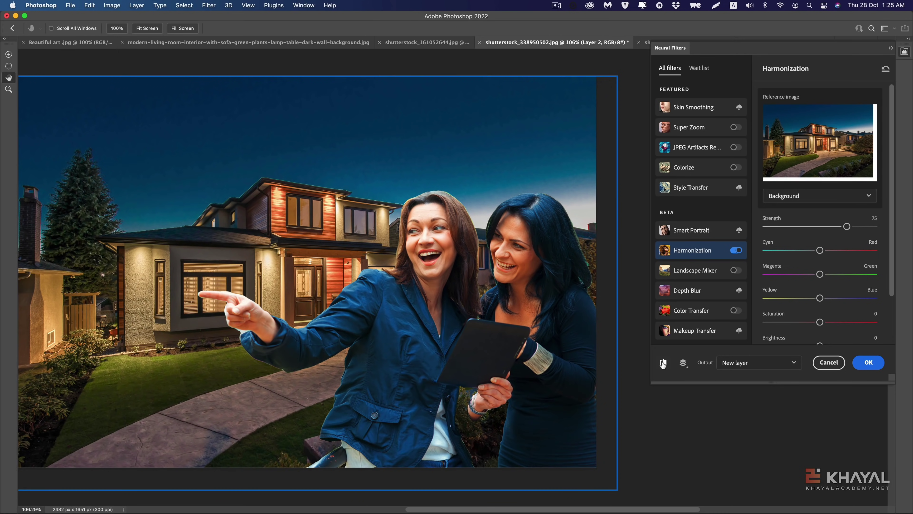
{"action": "left_click", "coordinate": [664, 363]}
- Nudge the colour toward cyan and raise Brightness to +10, comparing with the original
{"action": "left_click_drag", "start_coordinate": [827, 250], "coordinate": [822, 251]}
{"action": "scroll", "coordinate": [839, 272], "scroll_direction": "down", "scroll_amount": 3}
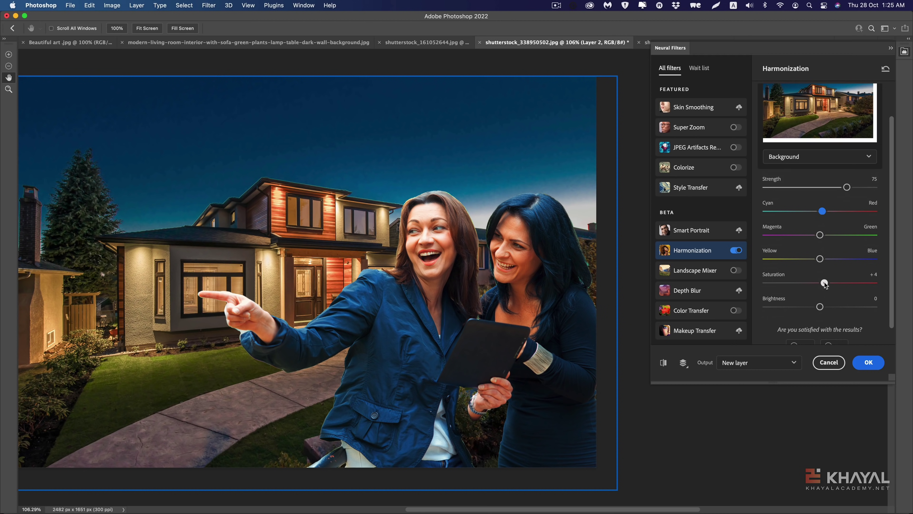
{"action": "left_click_drag", "start_coordinate": [820, 307], "coordinate": [831, 306]}
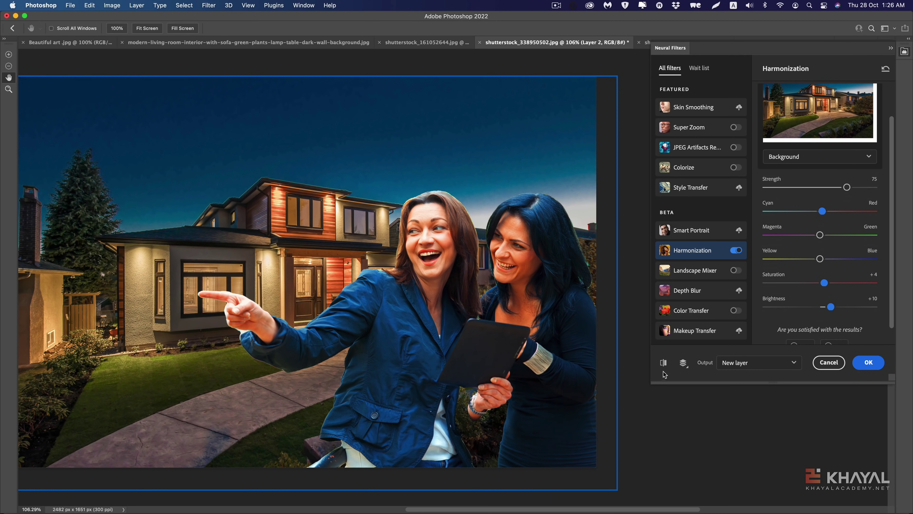
{"action": "left_click", "coordinate": [663, 362]}
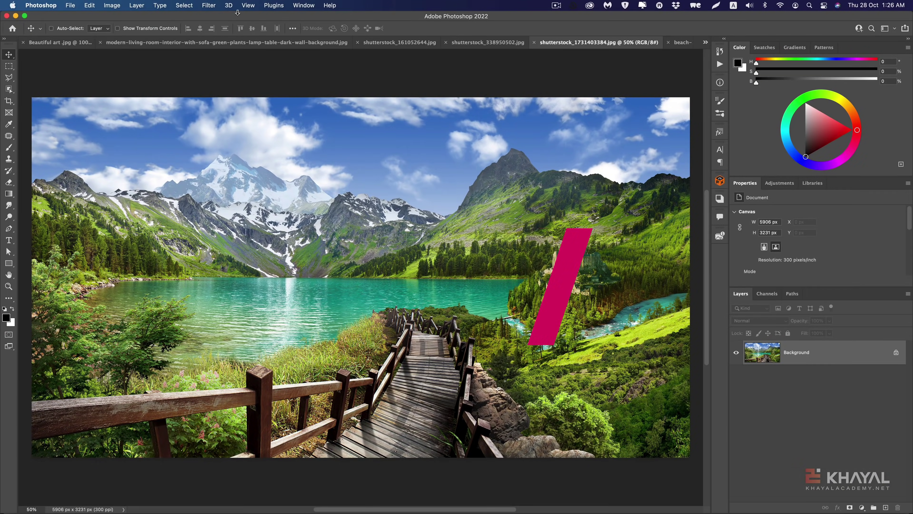
- Enable Landscape Mixer in Neural Filters and browse its landscape presets
{"action": "left_click", "coordinate": [209, 5]}
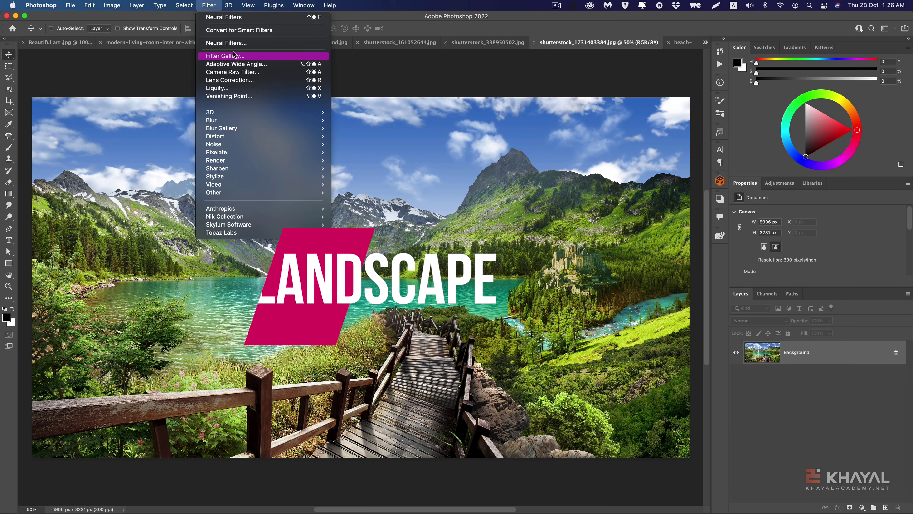
{"action": "left_click", "coordinate": [223, 34]}
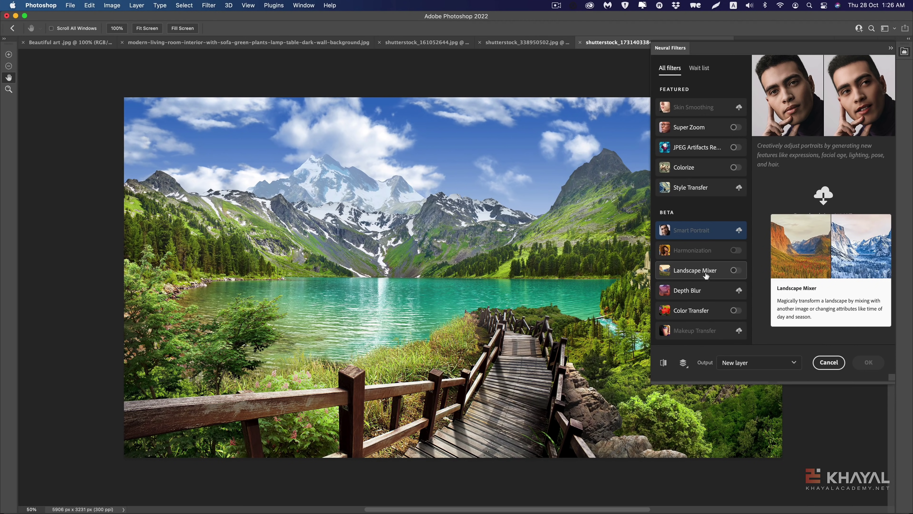
{"action": "left_click", "coordinate": [734, 270]}
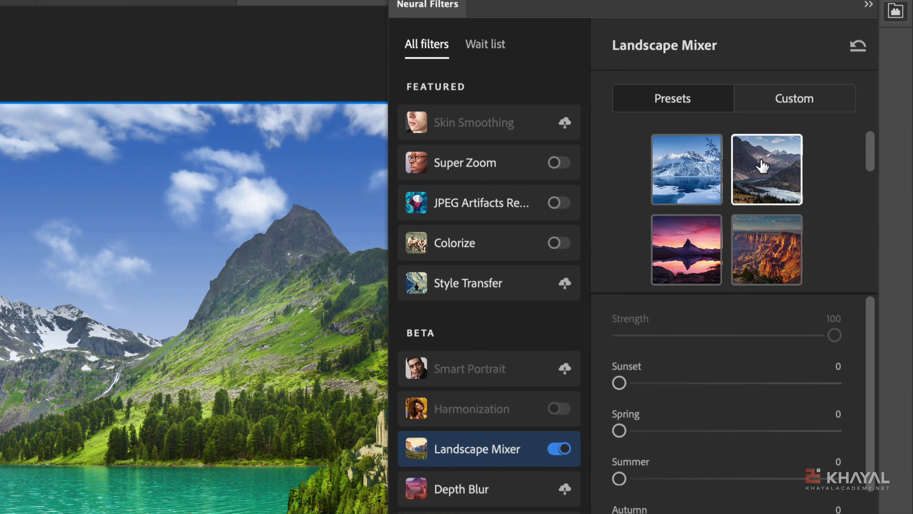
{"action": "scroll", "coordinate": [872, 164], "scroll_direction": "down", "scroll_amount": 1}
{"action": "mouse_move", "coordinate": [872, 163]}
{"action": "left_mouse_down"}
{"action": "mouse_move", "coordinate": [872, 220]}
{"action": "mouse_move", "coordinate": [870, 147]}
{"action": "left_mouse_up"}
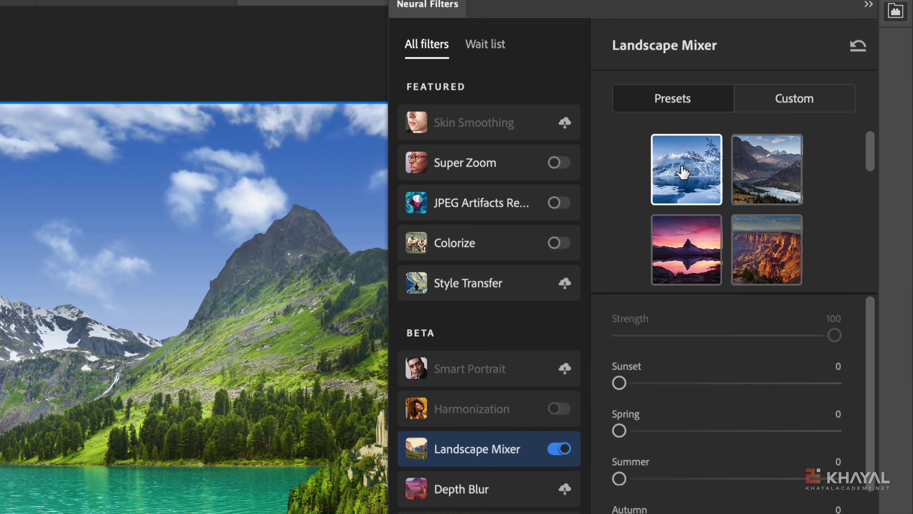
{"action": "scroll", "coordinate": [711, 237], "scroll_direction": "down", "scroll_amount": 2}
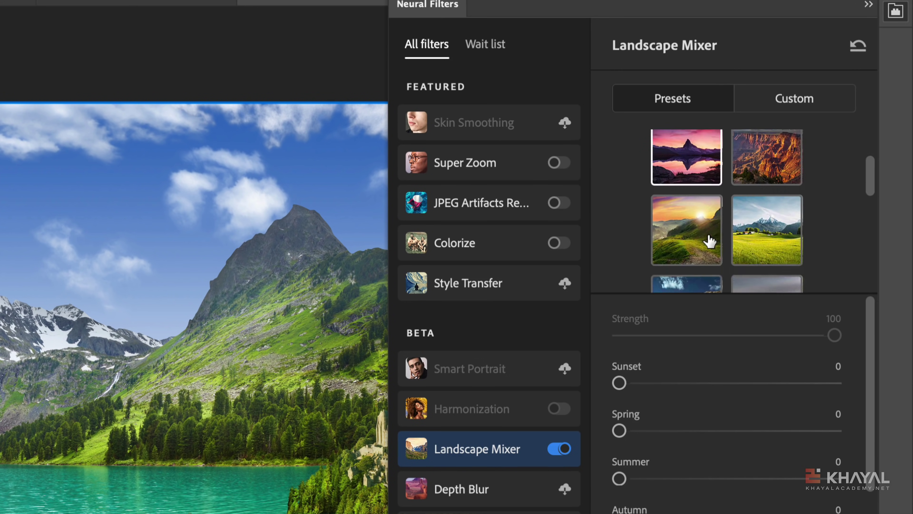
{"action": "scroll", "coordinate": [709, 240], "scroll_direction": "down", "scroll_amount": 1}
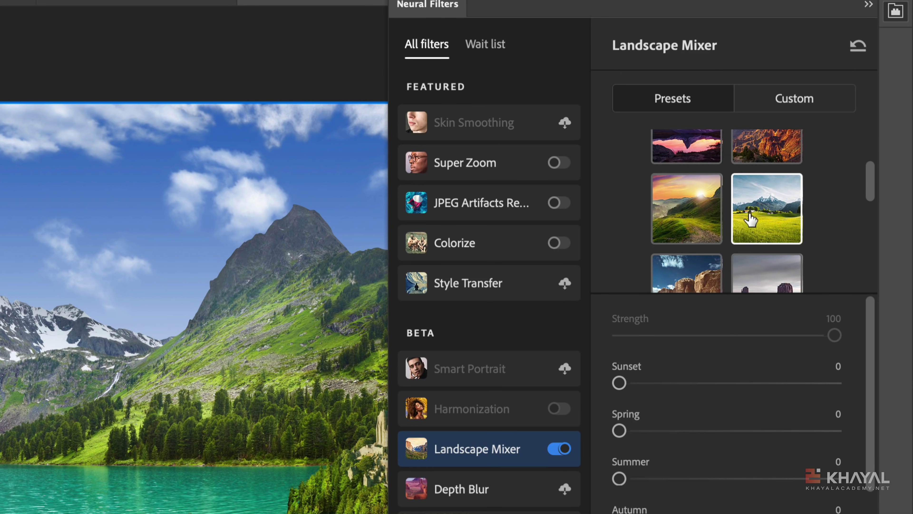
{"action": "scroll", "coordinate": [750, 218], "scroll_direction": "down", "scroll_amount": 2}
{"action": "scroll", "coordinate": [743, 218], "scroll_direction": "down", "scroll_amount": 2}
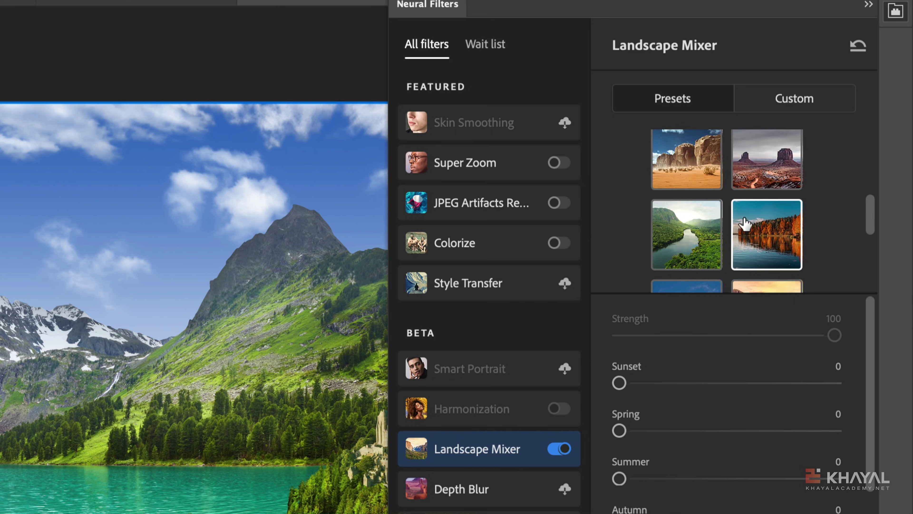
{"action": "scroll", "coordinate": [748, 230], "scroll_direction": "down", "scroll_amount": 1}
{"action": "scroll", "coordinate": [748, 233], "scroll_direction": "up", "scroll_amount": 5}
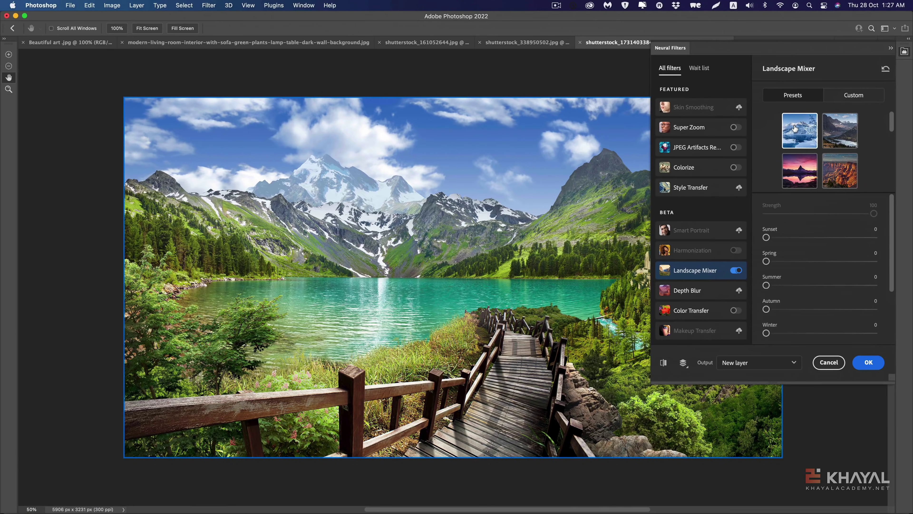
- Apply the snowy winter preset and blend Summer in at 26
{"action": "left_click", "coordinate": [799, 131]}
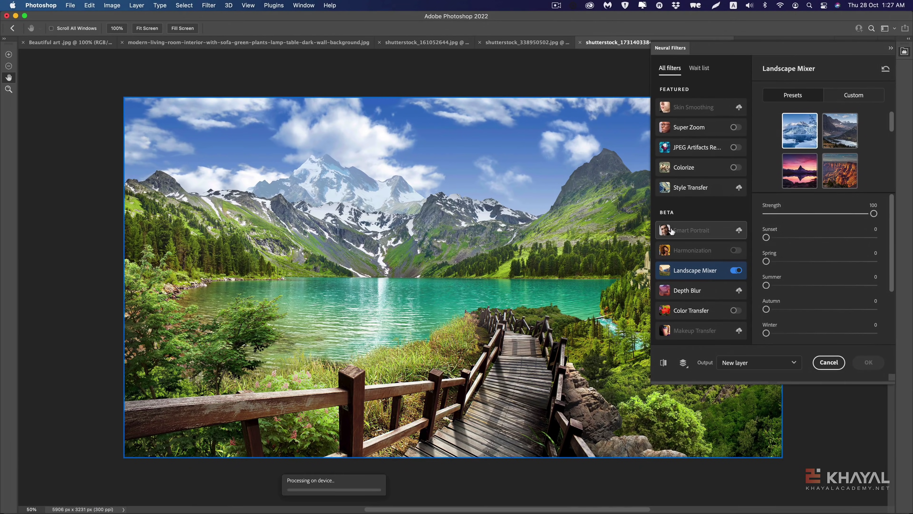
{"action": "left_click_drag", "start_coordinate": [542, 262], "coordinate": [440, 355]}
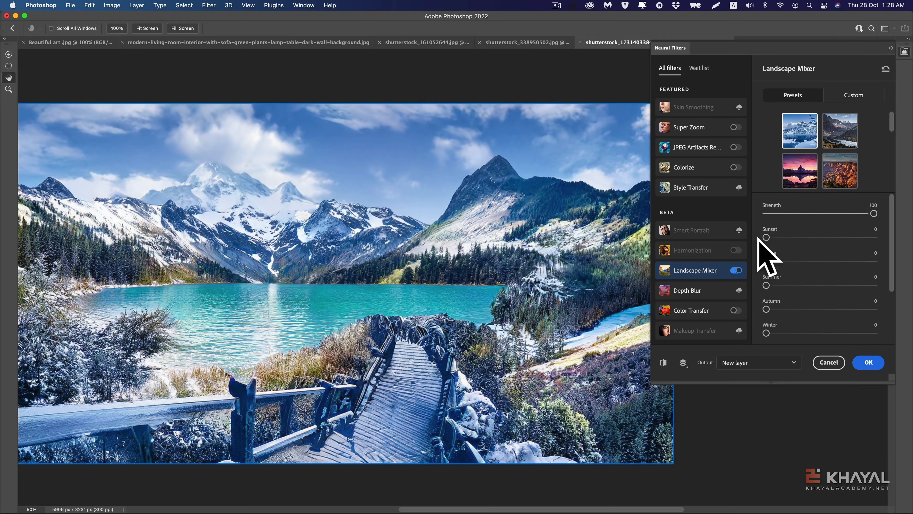
{"action": "left_click_drag", "start_coordinate": [891, 265], "coordinate": [892, 316]}
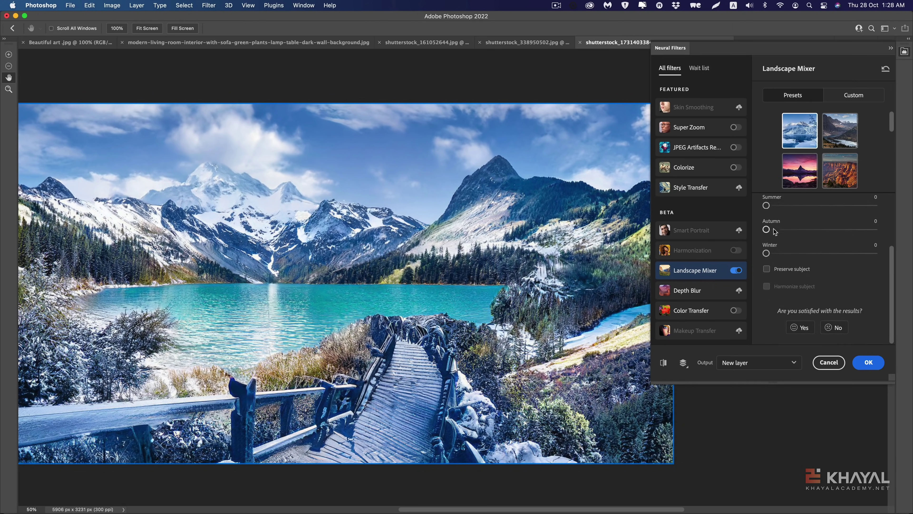
{"action": "scroll", "coordinate": [784, 231], "scroll_direction": "up", "scroll_amount": 2}
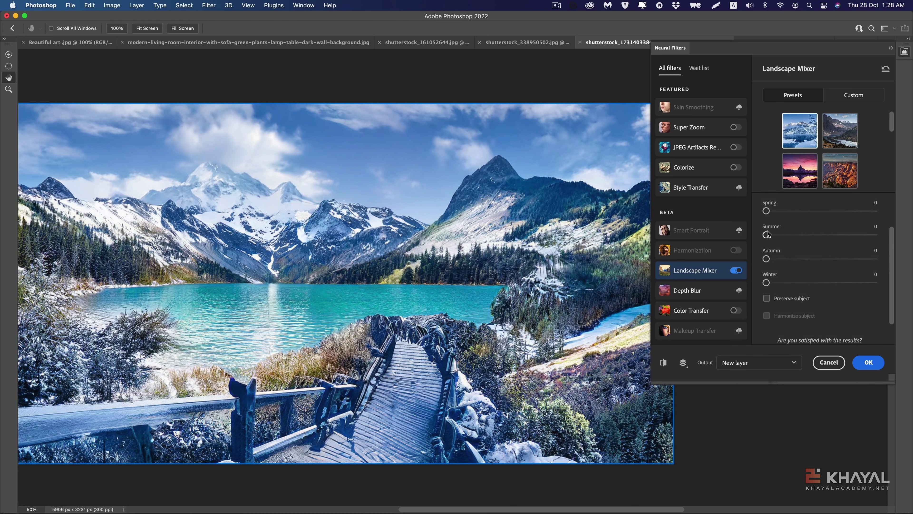
{"action": "left_click_drag", "start_coordinate": [781, 238], "coordinate": [793, 240]}
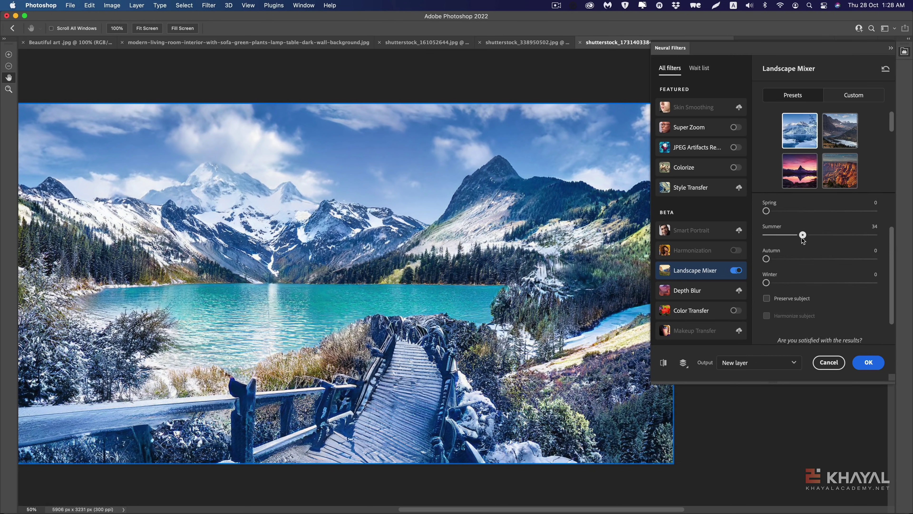
{"action": "left_click", "coordinate": [663, 362]}
{"action": "left_click", "coordinate": [663, 363]}
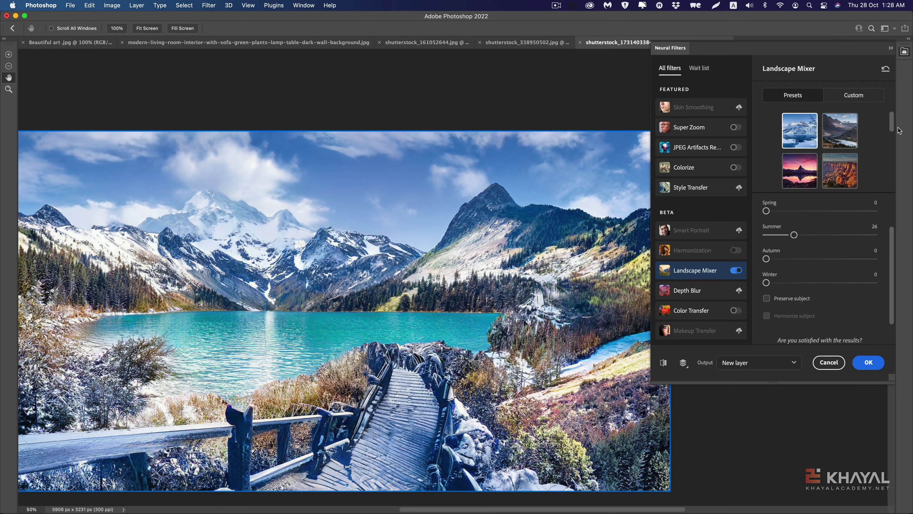
{"action": "mouse_move", "coordinate": [892, 124]}
{"action": "left_mouse_down"}
{"action": "mouse_move", "coordinate": [892, 184]}
{"action": "mouse_move", "coordinate": [891, 172]}
{"action": "left_mouse_up"}
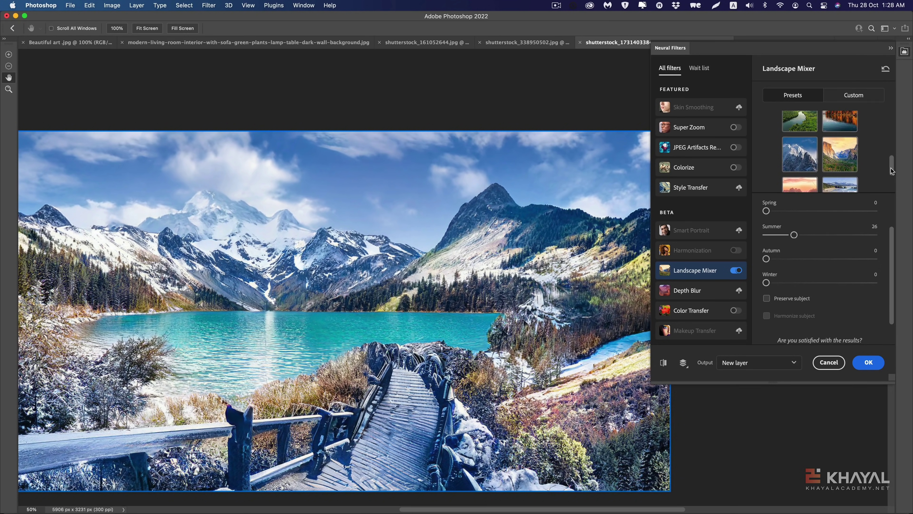
- Apply the purple mountain preset with Summer at 36 and Sunset at 23, briefly viewing Custom
{"action": "left_click", "coordinate": [799, 160]}
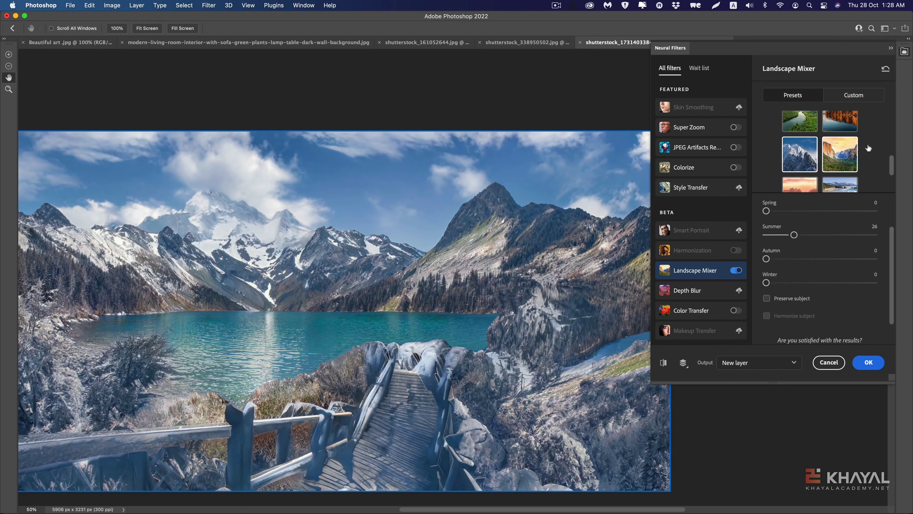
{"action": "scroll", "coordinate": [868, 147], "scroll_direction": "down", "scroll_amount": 5}
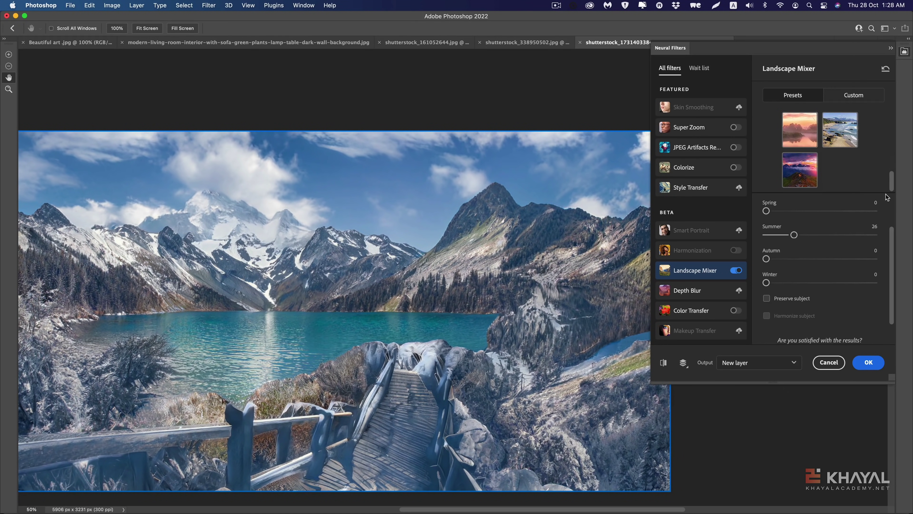
{"action": "left_click", "coordinate": [811, 172]}
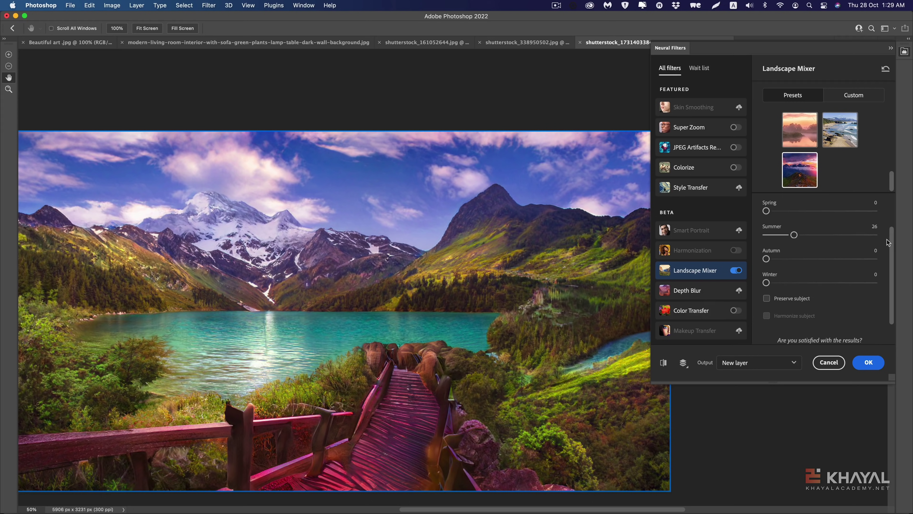
{"action": "left_click_drag", "start_coordinate": [794, 235], "coordinate": [805, 234]}
{"action": "left_click_drag", "start_coordinate": [890, 268], "coordinate": [889, 231]}
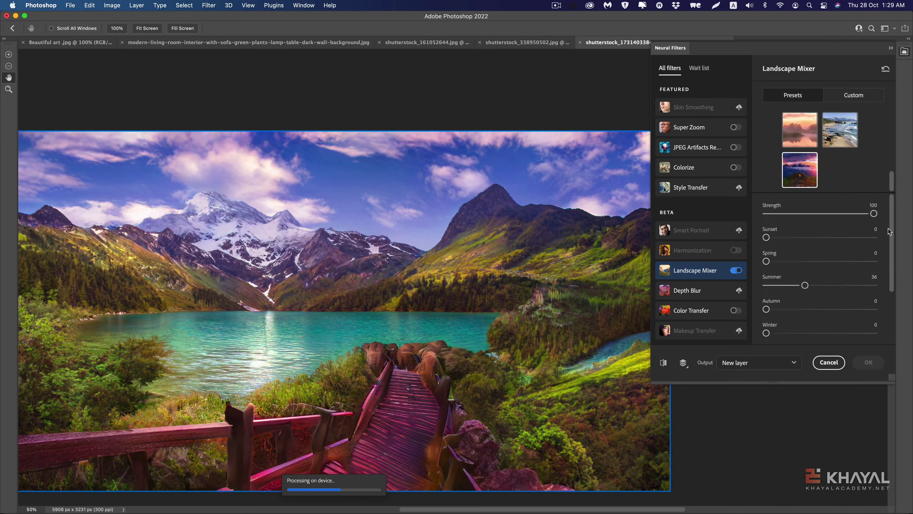
{"action": "left_click_drag", "start_coordinate": [766, 237], "coordinate": [791, 237]}
{"action": "left_click", "coordinate": [842, 96]}
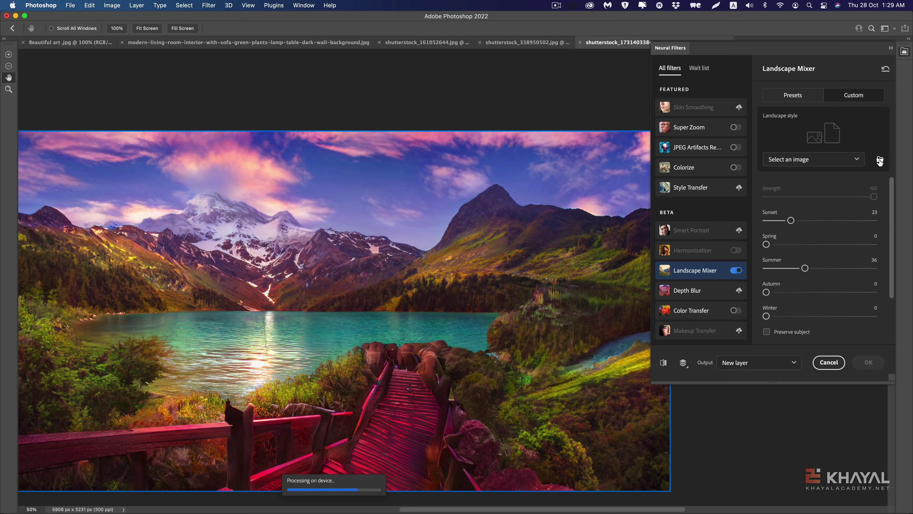
{"action": "left_click", "coordinate": [805, 97]}
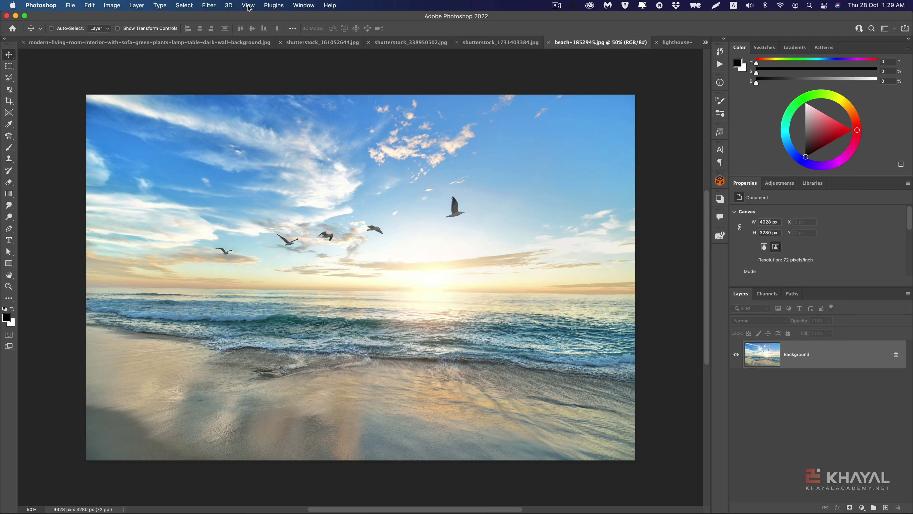
- Open Filter > Neural Filters on the beach photo and pan the canvas left
{"action": "left_click", "coordinate": [209, 6]}
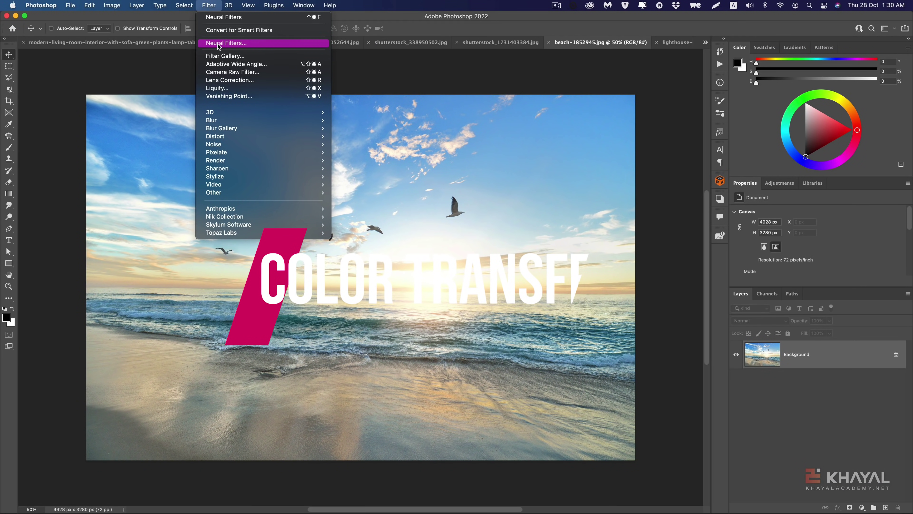
{"action": "left_click", "coordinate": [218, 43]}
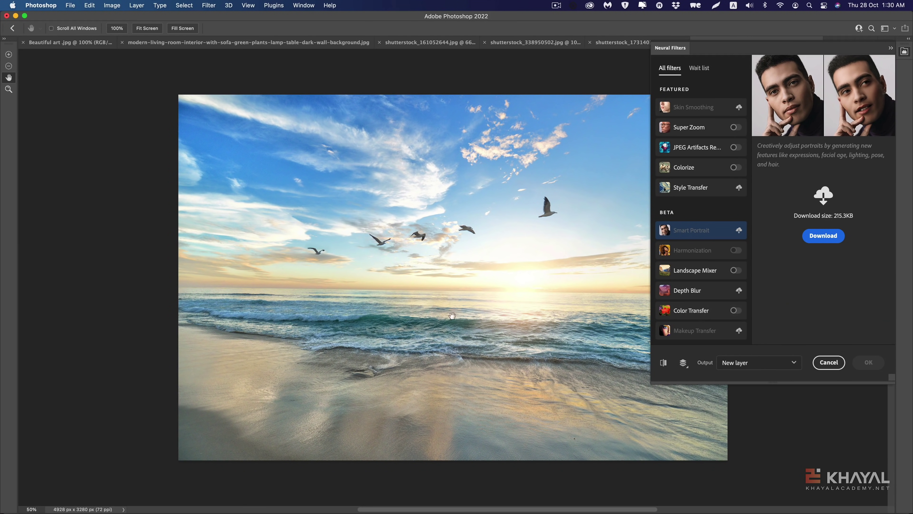
{"action": "left_click_drag", "start_coordinate": [454, 316], "coordinate": [346, 311]}
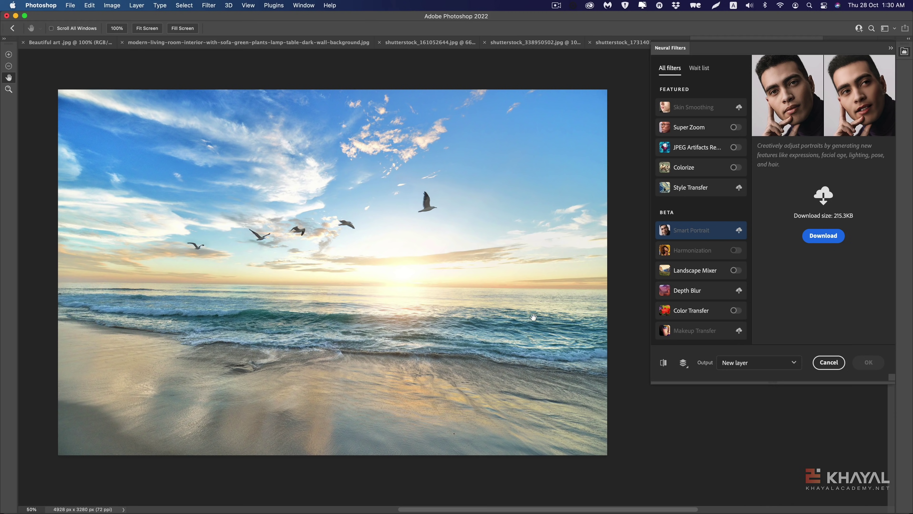
- Turn on Color Transfer, apply the sunset-over-water preset, and check Preserve luminance
{"action": "left_click", "coordinate": [717, 317]}
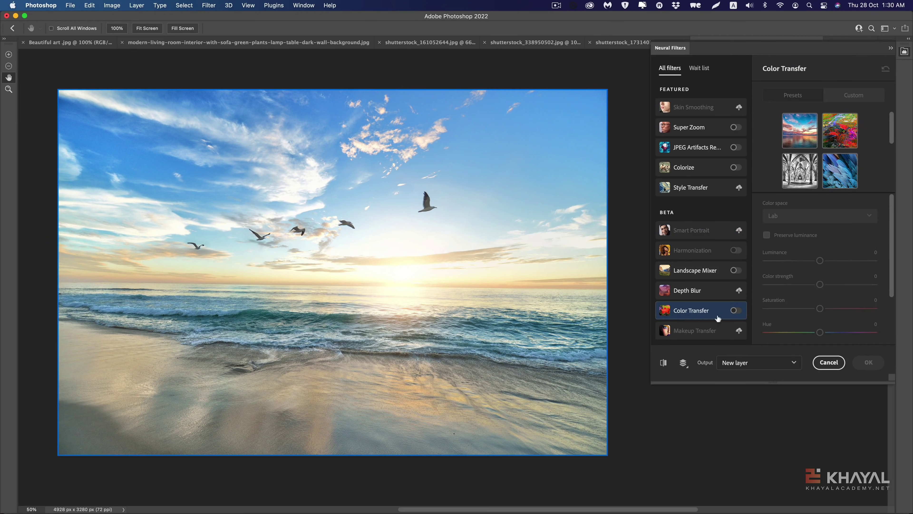
{"action": "left_click", "coordinate": [735, 312]}
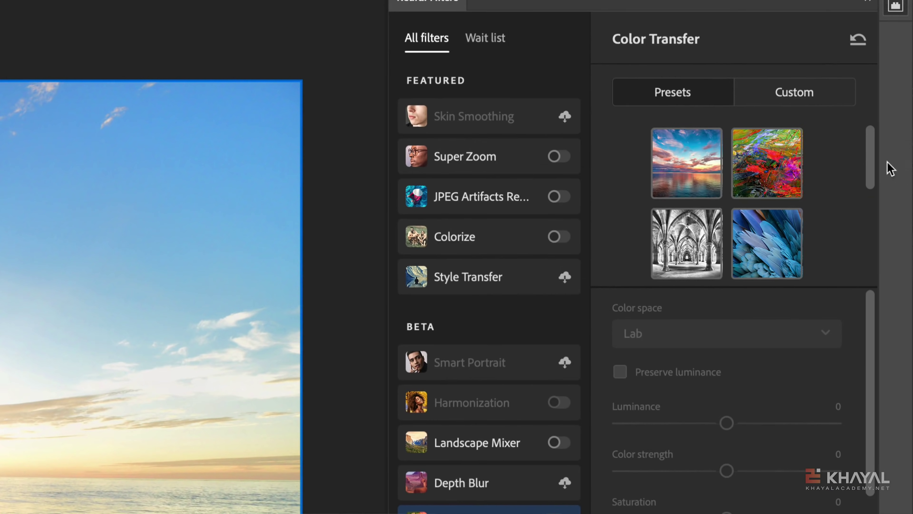
{"action": "left_click_drag", "start_coordinate": [893, 134], "coordinate": [893, 137]}
{"action": "mouse_move", "coordinate": [875, 177]}
{"action": "left_mouse_down"}
{"action": "mouse_move", "coordinate": [871, 272]}
{"action": "mouse_move", "coordinate": [864, 132]}
{"action": "left_mouse_up"}
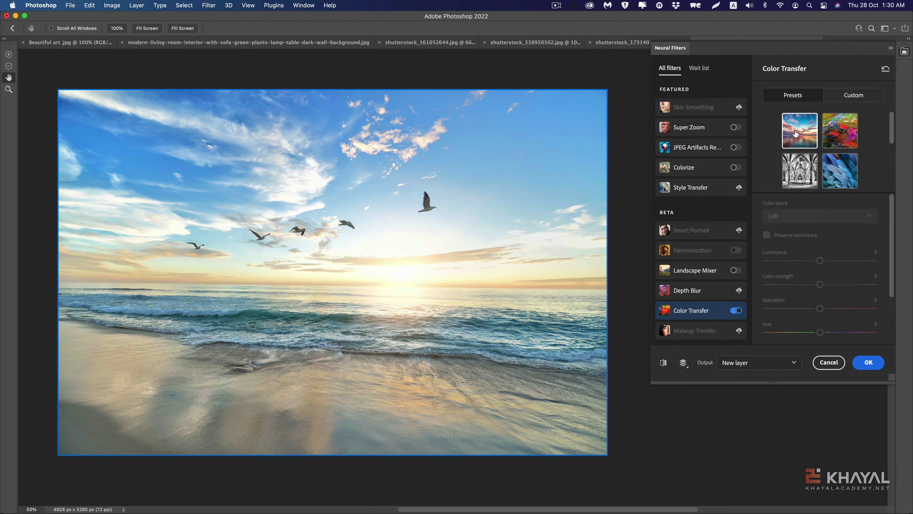
{"action": "left_click", "coordinate": [796, 133]}
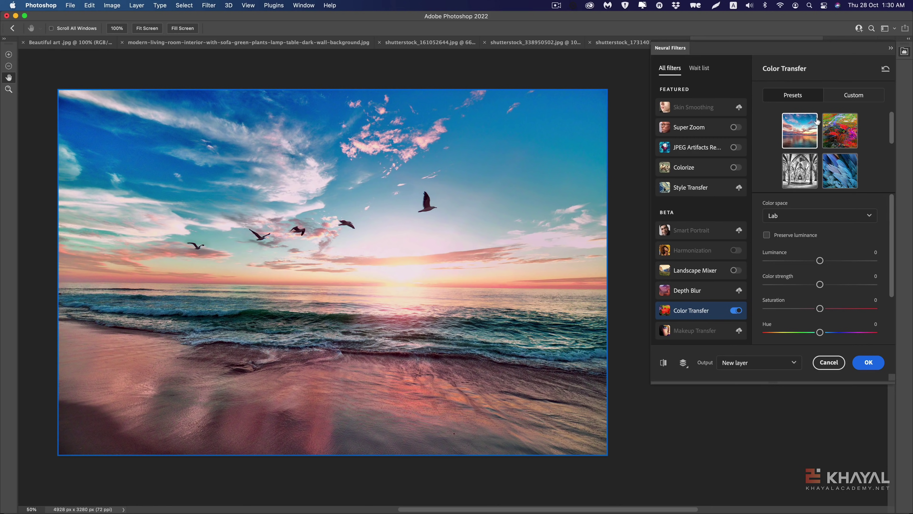
{"action": "left_click", "coordinate": [773, 237]}
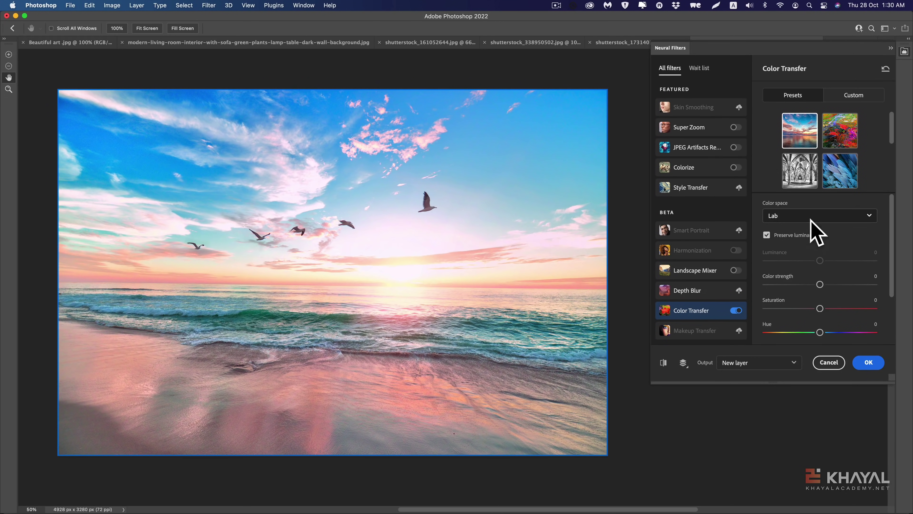
- Try the blue feathers and colourful abstract presets, then switch to Custom
{"action": "left_click", "coordinate": [842, 160]}
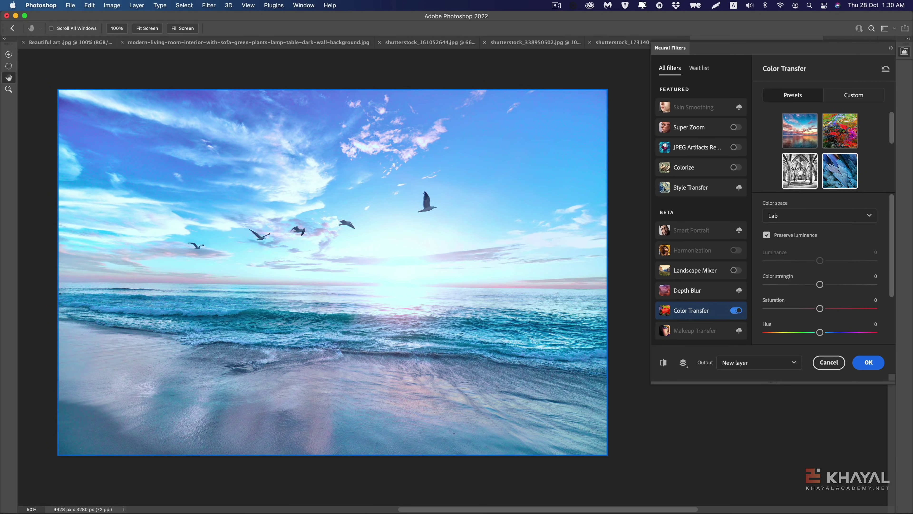
{"action": "left_click", "coordinate": [826, 132]}
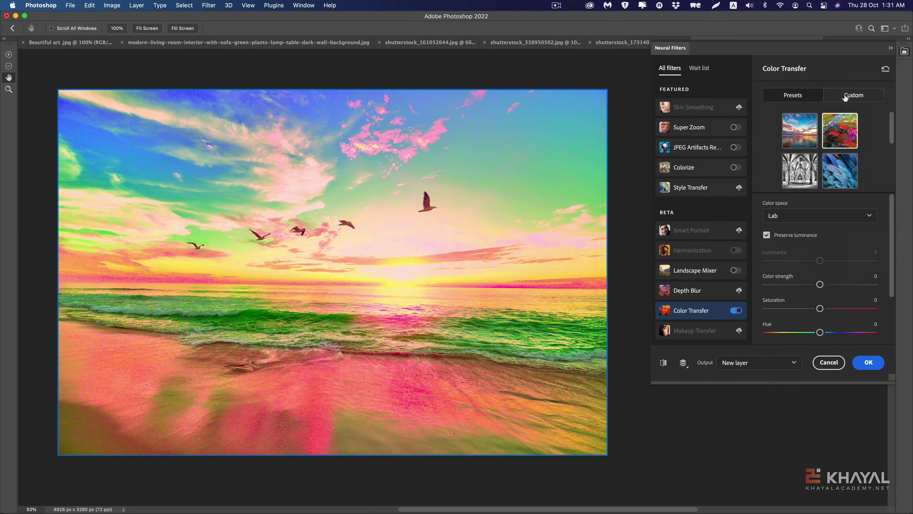
{"action": "left_click", "coordinate": [845, 95]}
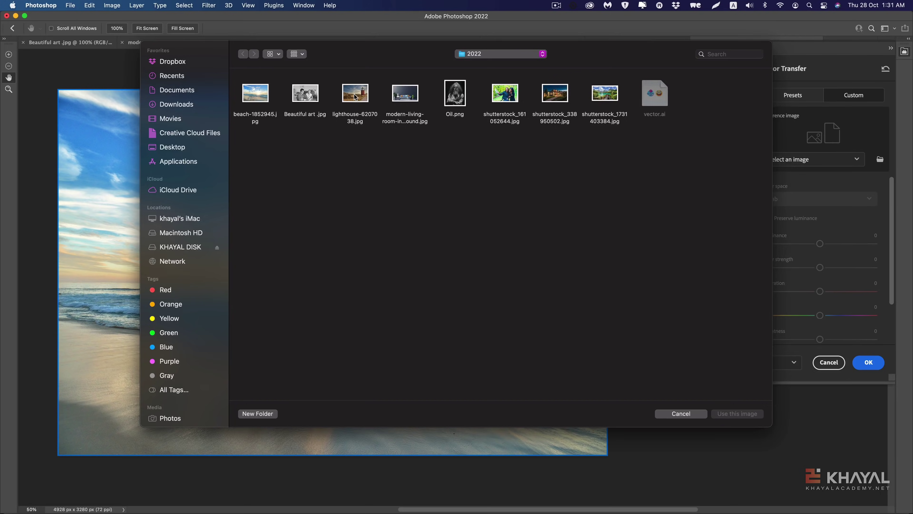
- Preview lighthouse-6207038.jpg and load it as the Color Transfer reference image
{"action": "left_click", "coordinate": [355, 94]}
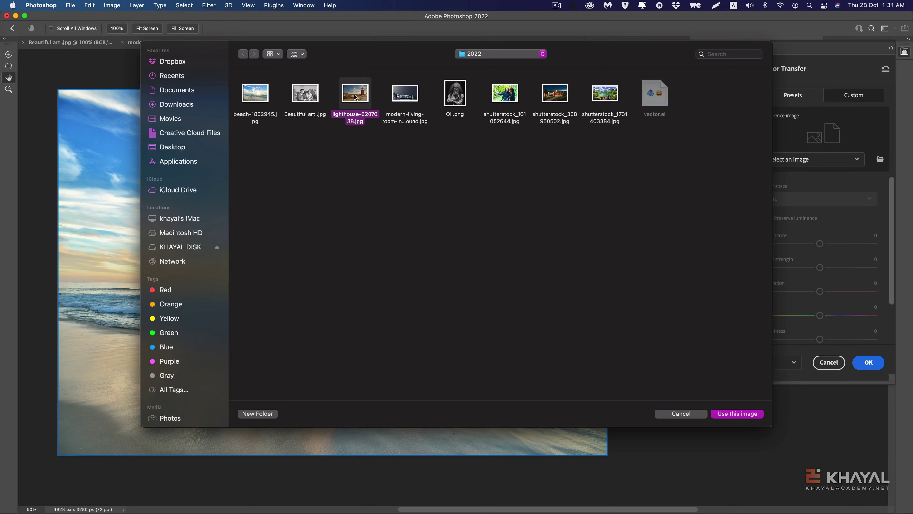
{"action": "key", "text": "space"}
{"action": "key", "text": "space"}
{"action": "key", "text": "space"}
{"action": "key", "text": "space"}
{"action": "left_click", "coordinate": [724, 415]}
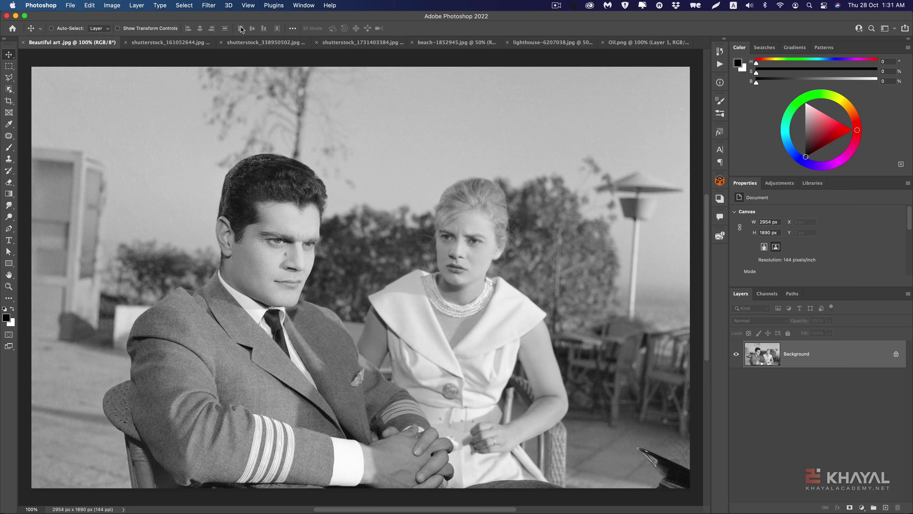
- Open Neural Filters on the black-and-white couple photo and turn on Colorize
{"action": "left_click", "coordinate": [208, 5]}
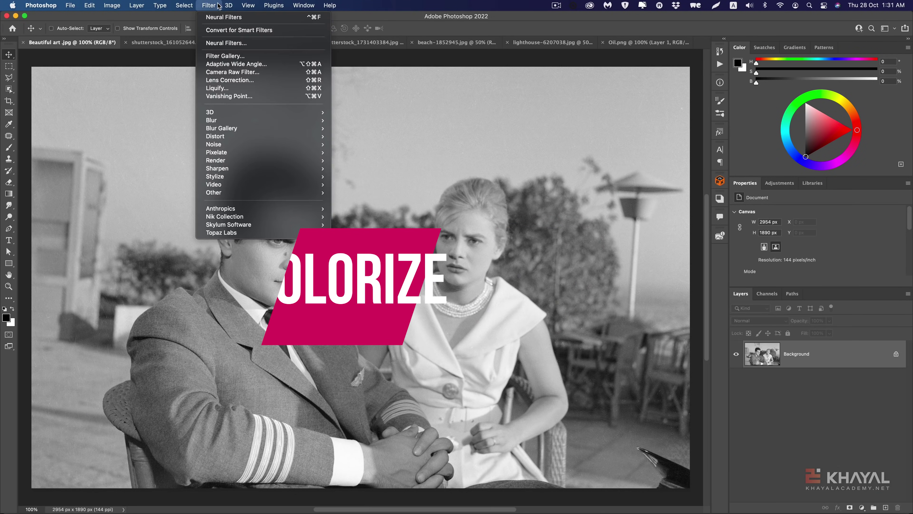
{"action": "left_click", "coordinate": [225, 43]}
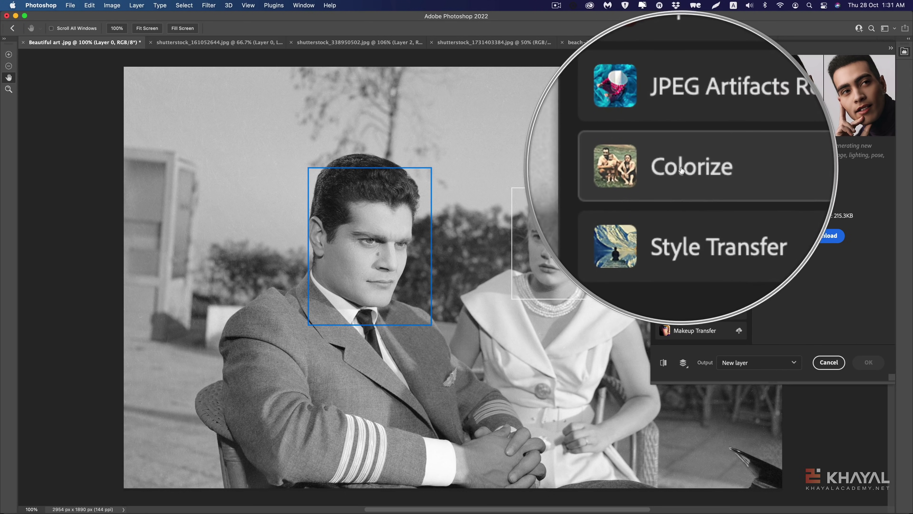
{"action": "mouse_move", "coordinate": [683, 167]}
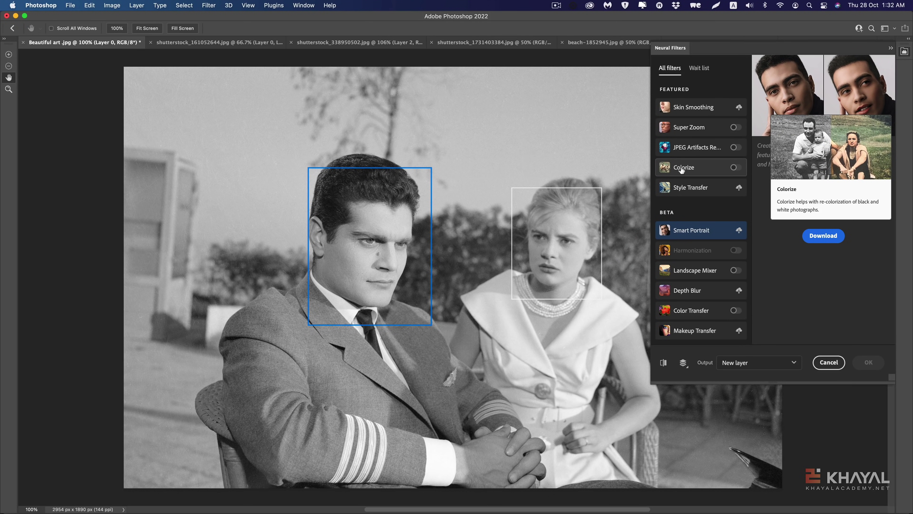
{"action": "left_click_drag", "start_coordinate": [492, 212], "coordinate": [403, 208]}
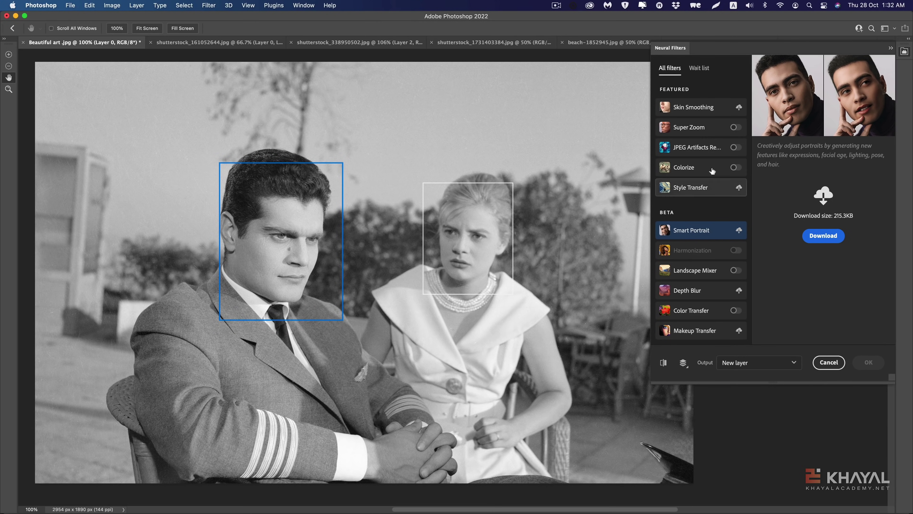
{"action": "left_click", "coordinate": [734, 168]}
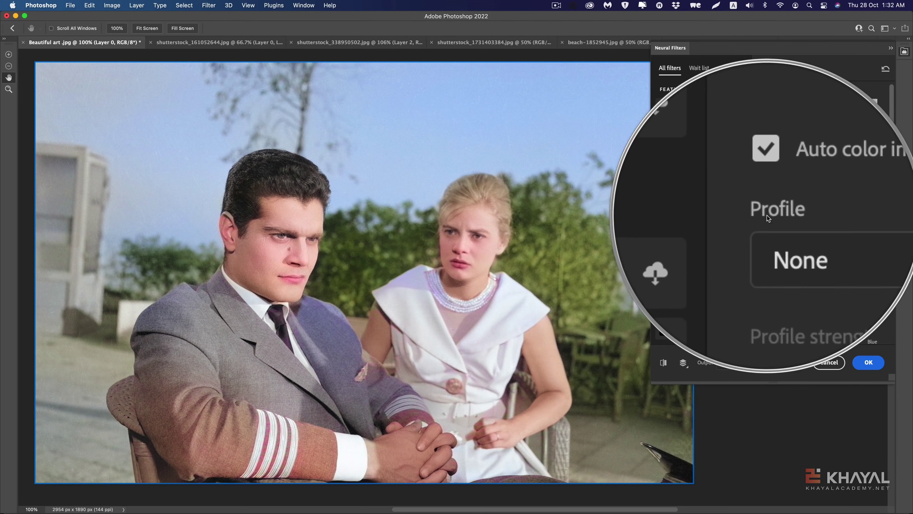
{"action": "left_click", "coordinate": [792, 227]}
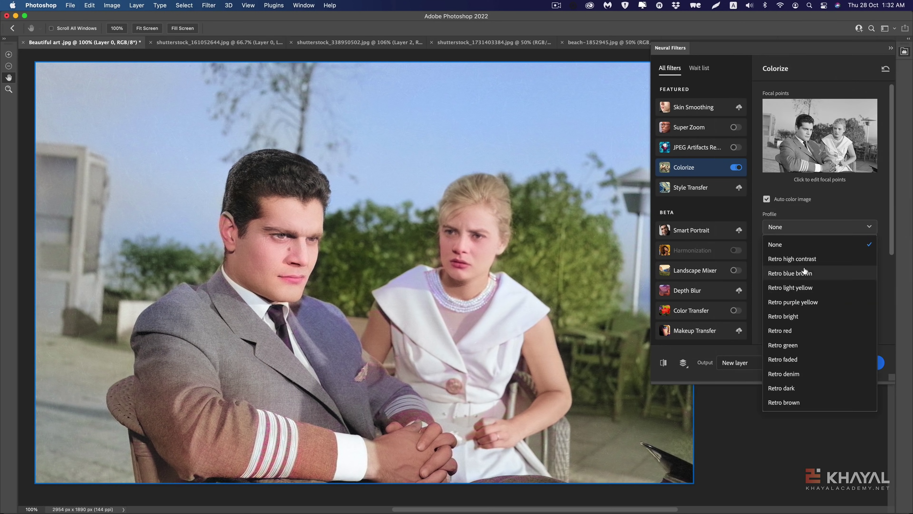
{"action": "left_click", "coordinate": [799, 258]}
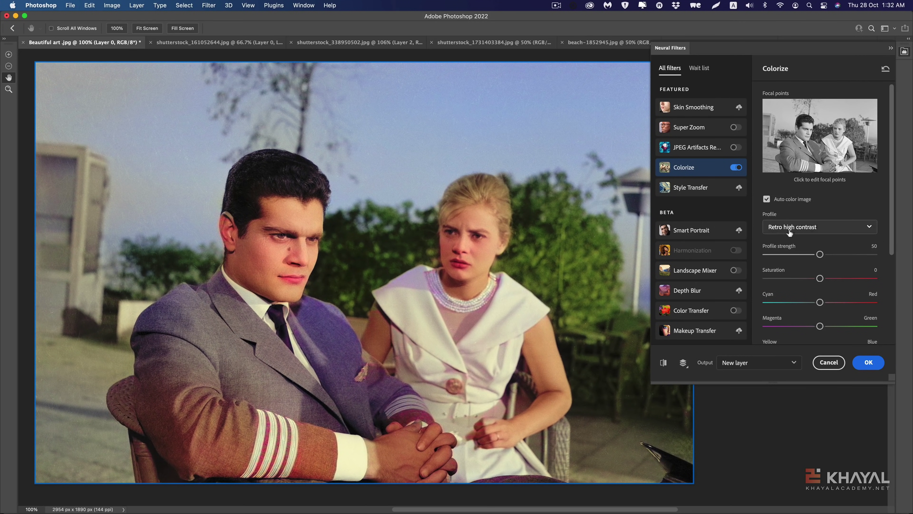
{"action": "left_click", "coordinate": [794, 227]}
{"action": "left_click", "coordinate": [796, 287]}
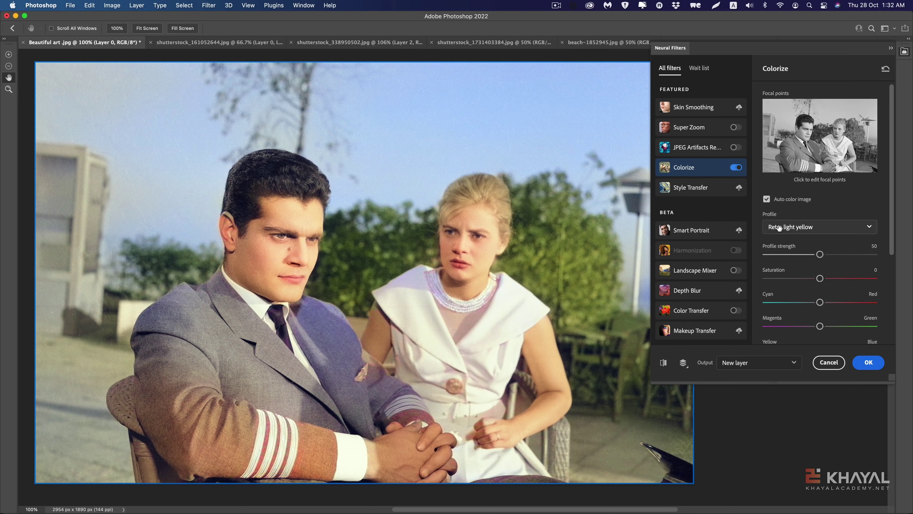
{"action": "left_click", "coordinate": [777, 228]}
{"action": "left_click", "coordinate": [784, 349]}
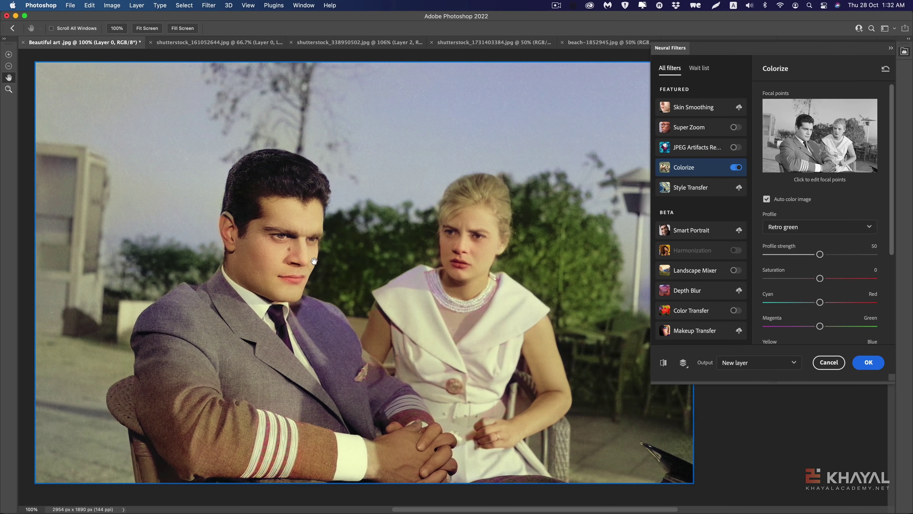
{"action": "left_click", "coordinate": [784, 228]}
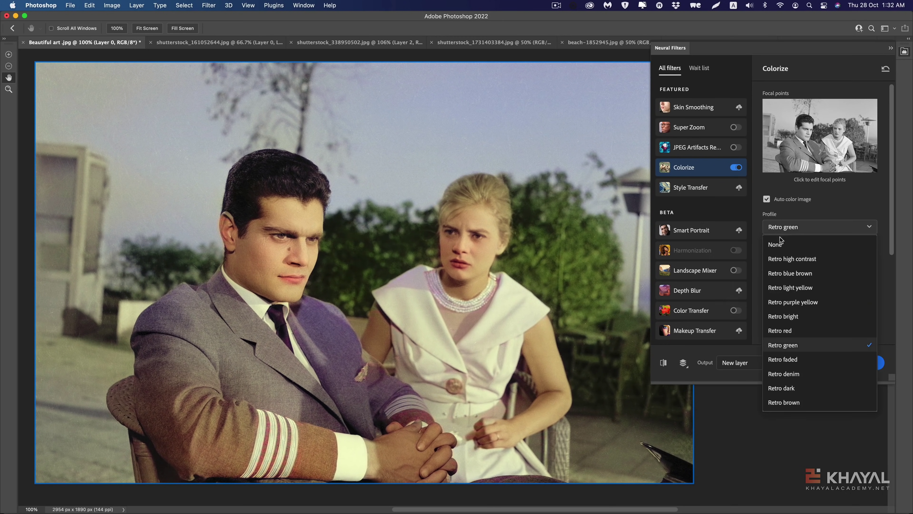
{"action": "left_click", "coordinate": [781, 245]}
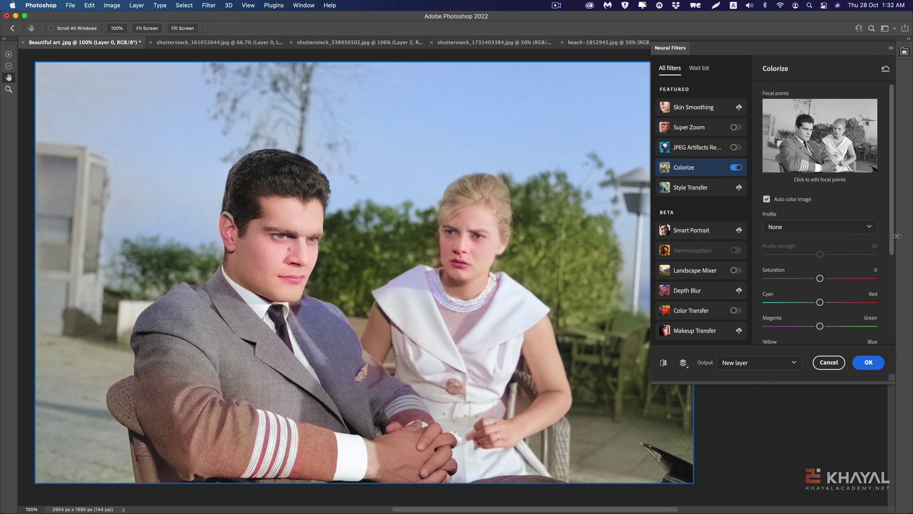
{"action": "left_click_drag", "start_coordinate": [894, 238], "coordinate": [893, 315]}
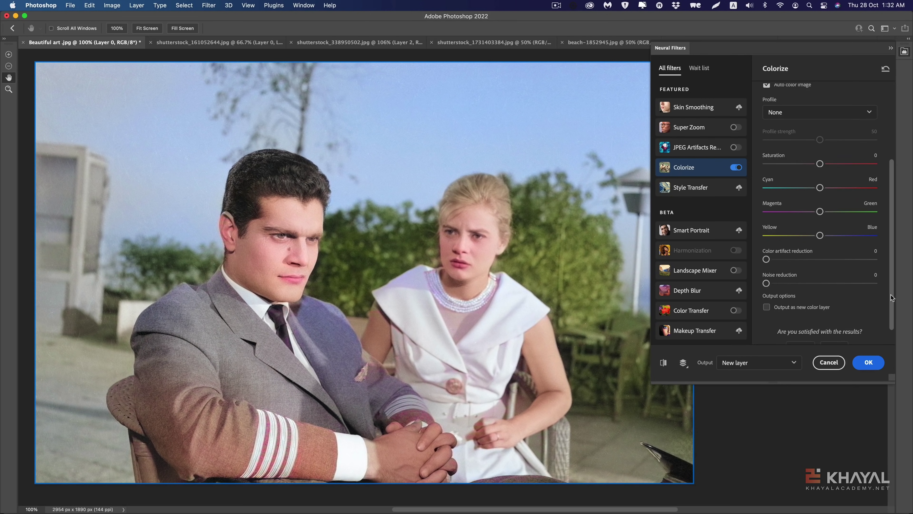
{"action": "scroll", "coordinate": [891, 295], "scroll_direction": "down", "scroll_amount": 2}
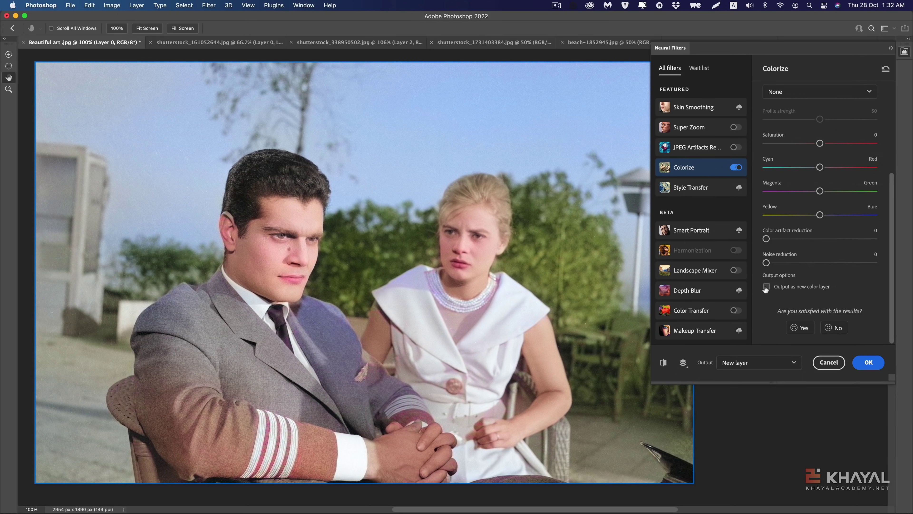
- Output Colorize as a new layer, then toggle layer visibility to compare with the original
{"action": "left_click", "coordinate": [766, 287]}
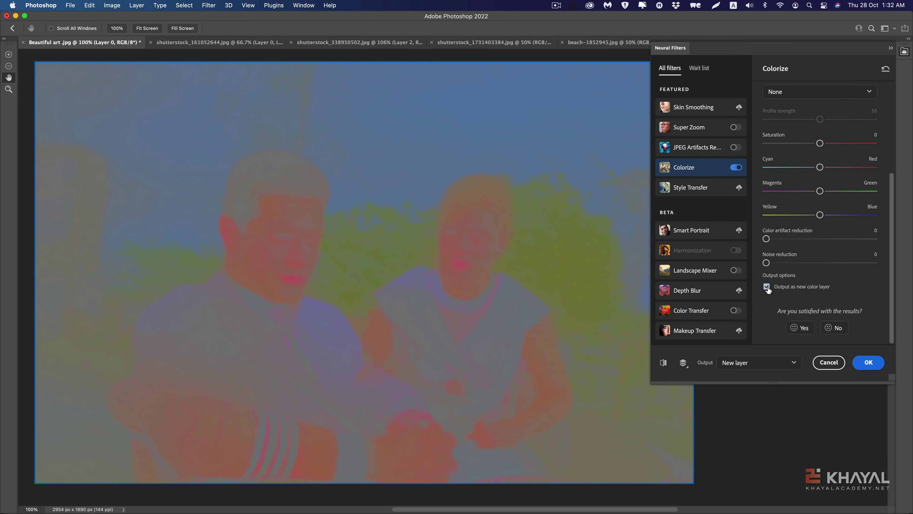
{"action": "left_click", "coordinate": [868, 362]}
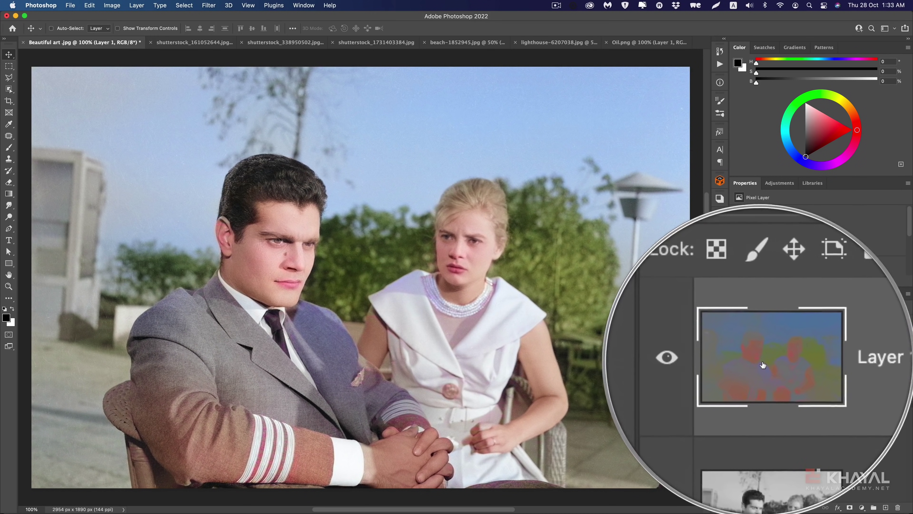
{"action": "left_click", "coordinate": [737, 361]}
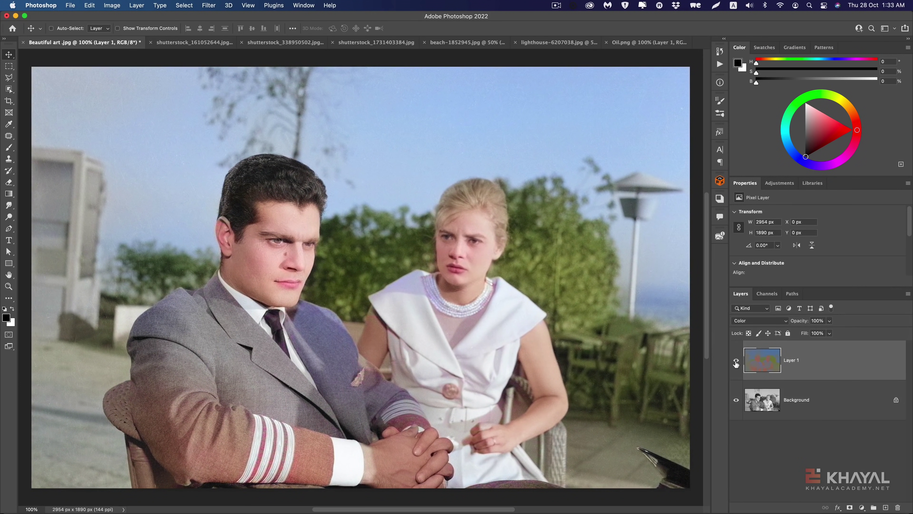
{"action": "left_click", "coordinate": [736, 400]}
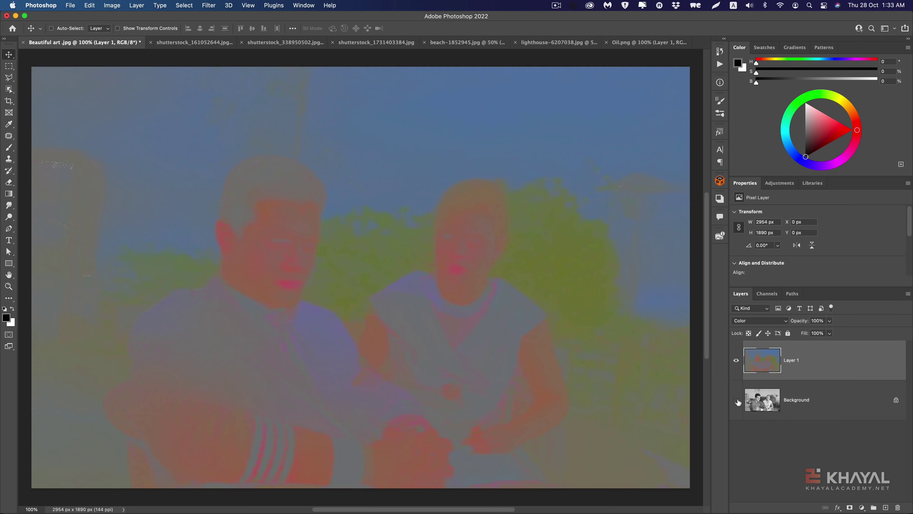
{"action": "left_click", "coordinate": [736, 400]}
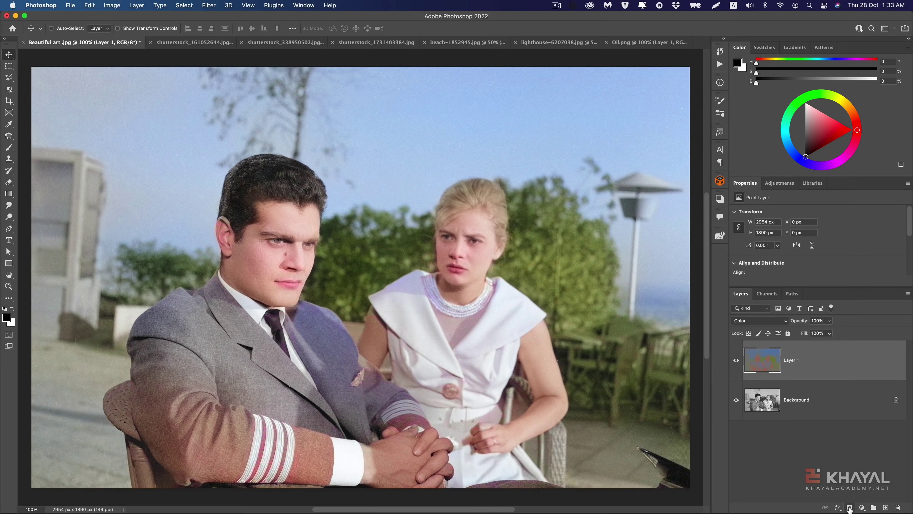
- Mask the colour layer, painting the suit's elbow, sleeve and cuff stripes back to grey
{"action": "left_click", "coordinate": [849, 508]}
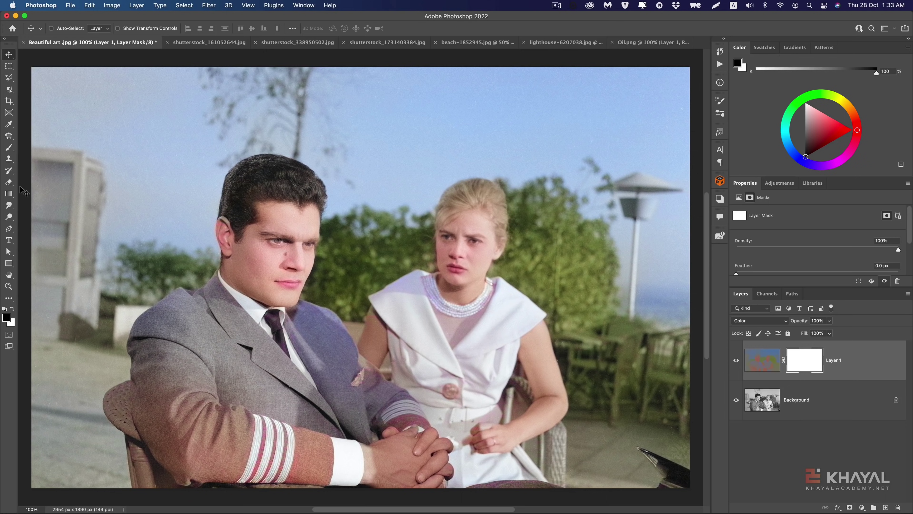
{"action": "left_click", "coordinate": [9, 147]}
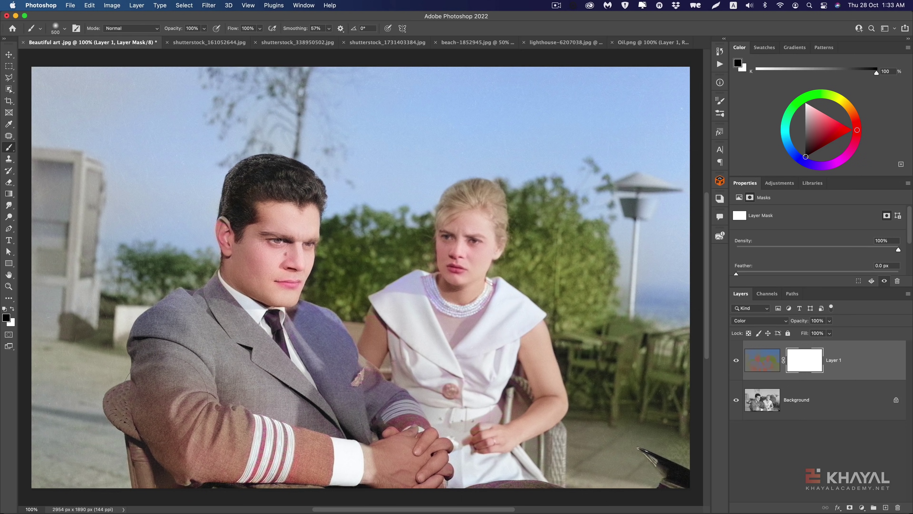
{"action": "left_click_drag", "start_coordinate": [192, 439], "coordinate": [238, 441]}
{"action": "key", "text": "bracketleft"}
{"action": "key", "text": "bracketleft"}
{"action": "key", "text": "bracketleft"}
{"action": "left_click_drag", "start_coordinate": [276, 419], "coordinate": [254, 460]}
{"action": "left_click_drag", "start_coordinate": [318, 461], "coordinate": [230, 441]}
{"action": "left_click_drag", "start_coordinate": [315, 439], "coordinate": [246, 447]}
{"action": "left_click_drag", "start_coordinate": [338, 453], "coordinate": [220, 466]}
{"action": "left_click_drag", "start_coordinate": [216, 364], "coordinate": [218, 385]}
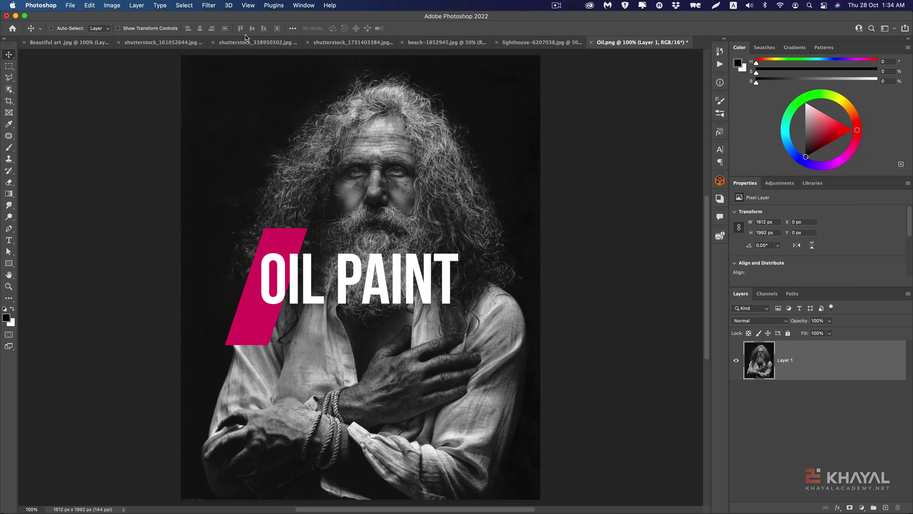
- Browse the Filter menu without applying anything, then open Preferences with Cmd+K
{"action": "left_click", "coordinate": [206, 5]}
{"action": "mouse_move", "coordinate": [215, 176]}
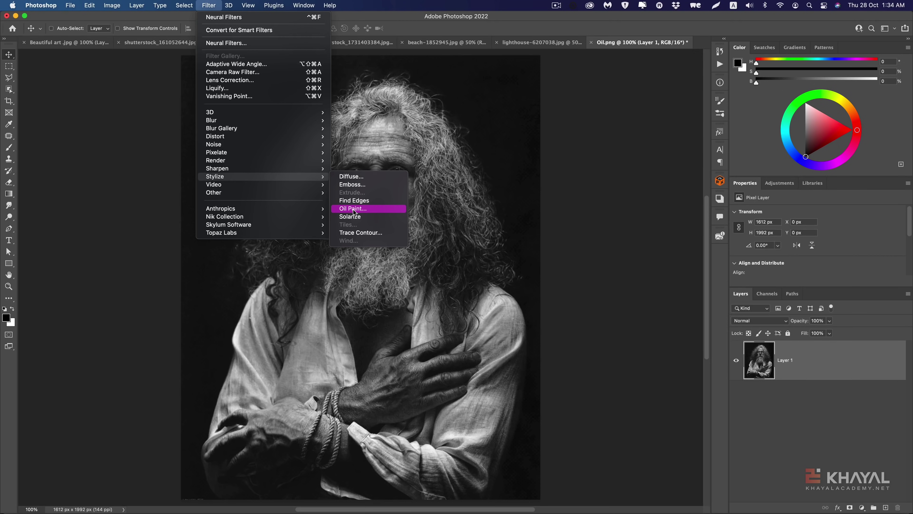
{"action": "left_click", "coordinate": [353, 209]}
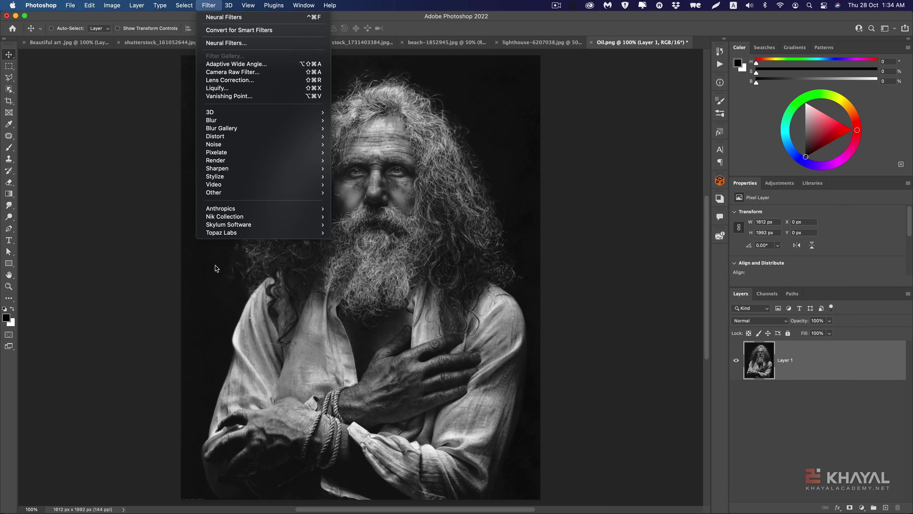
{"action": "key", "text": "i"}
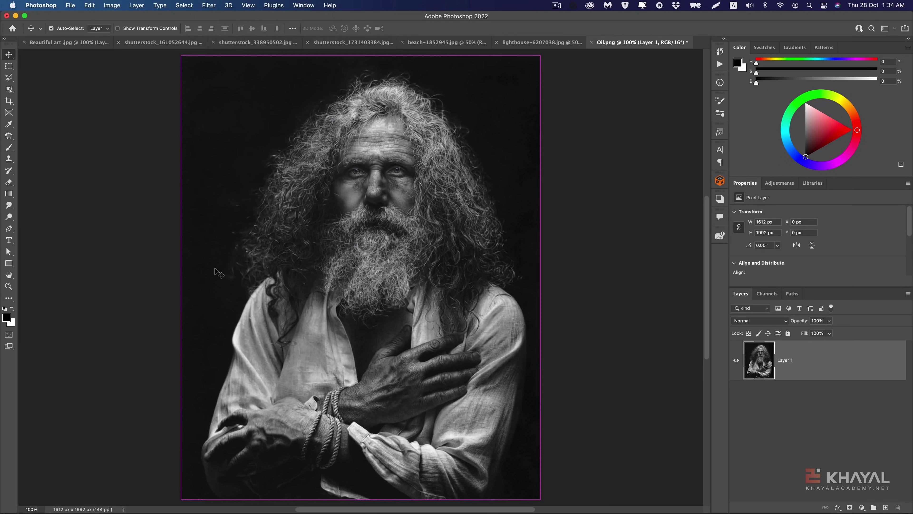
{"action": "key", "text": "super+k"}
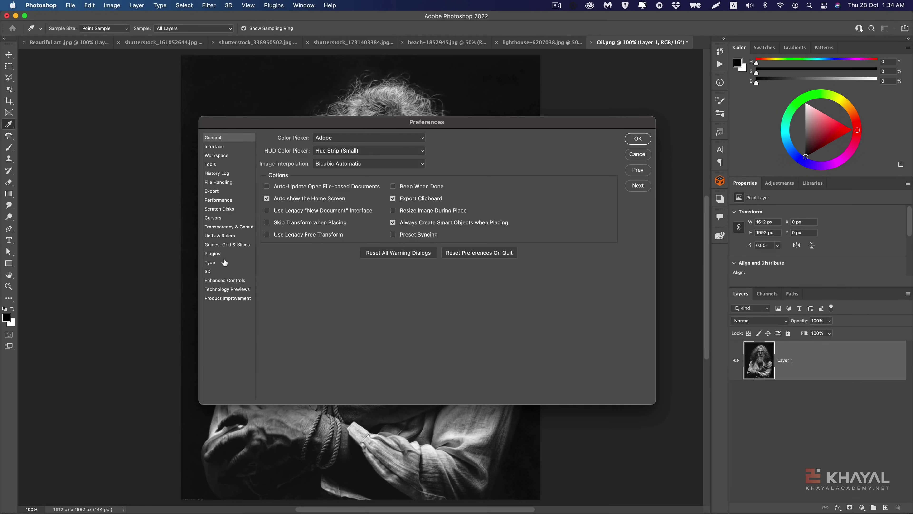
- Review Performance graphics processor settings, toggle OpenCL, then cancel Preferences without saving
{"action": "left_click", "coordinate": [218, 199]}
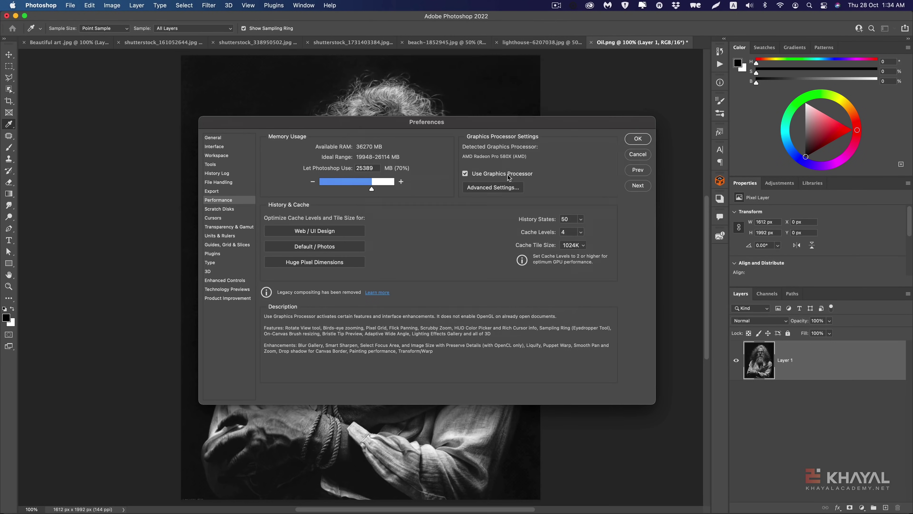
{"action": "left_click", "coordinate": [497, 187]}
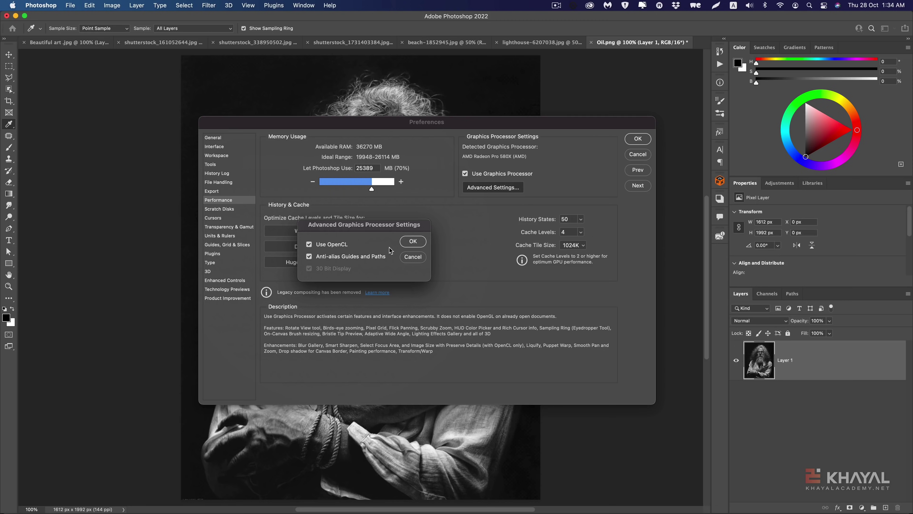
{"action": "left_click_drag", "start_coordinate": [387, 226], "coordinate": [431, 221]}
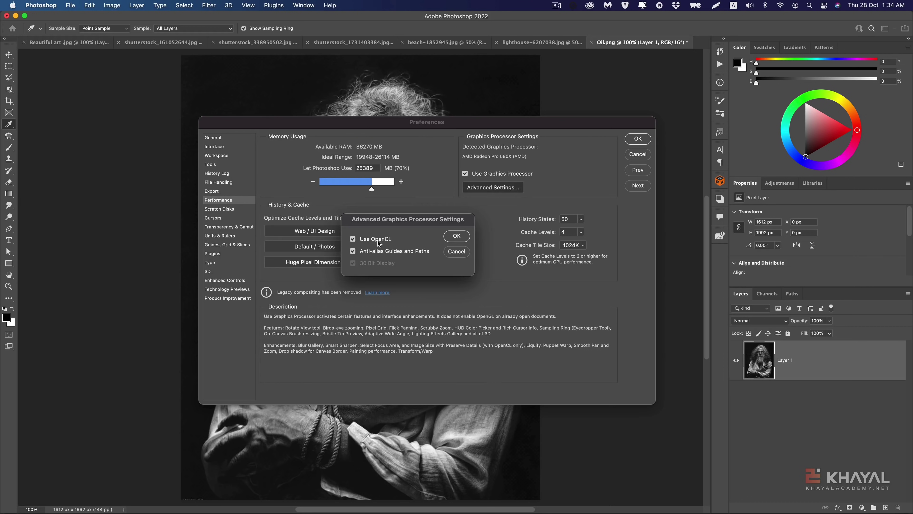
{"action": "left_click", "coordinate": [373, 242]}
{"action": "left_click", "coordinate": [456, 251]}
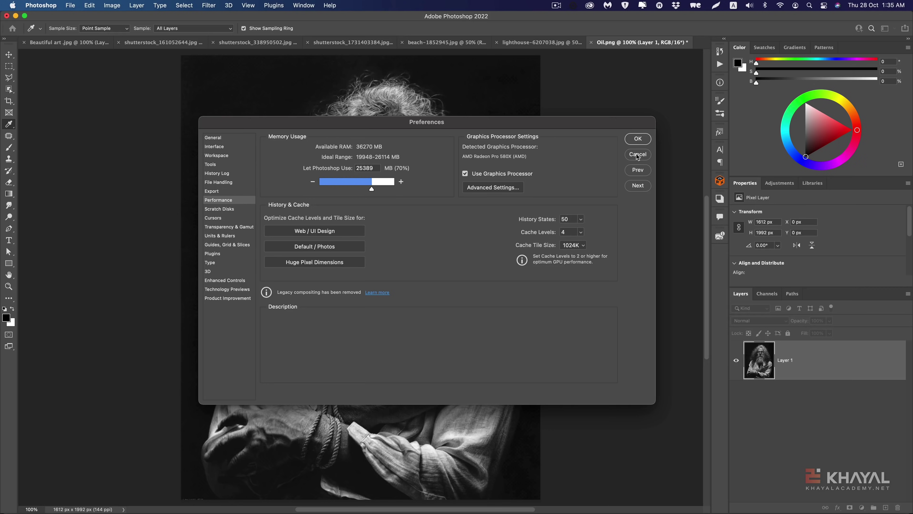
{"action": "left_click", "coordinate": [637, 154]}
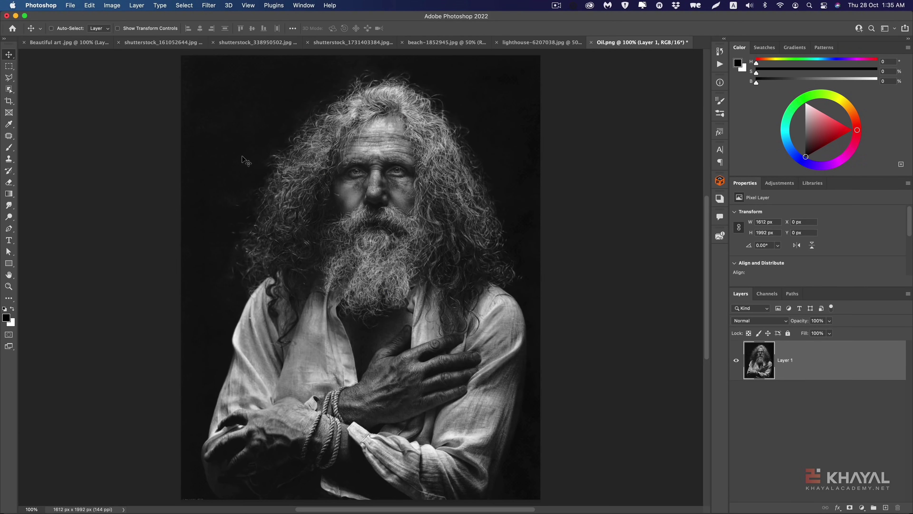
- Preview Oil Paint on the portrait at Stylization 6.4 and Cleanliness 2.6
{"action": "left_click", "coordinate": [209, 5]}
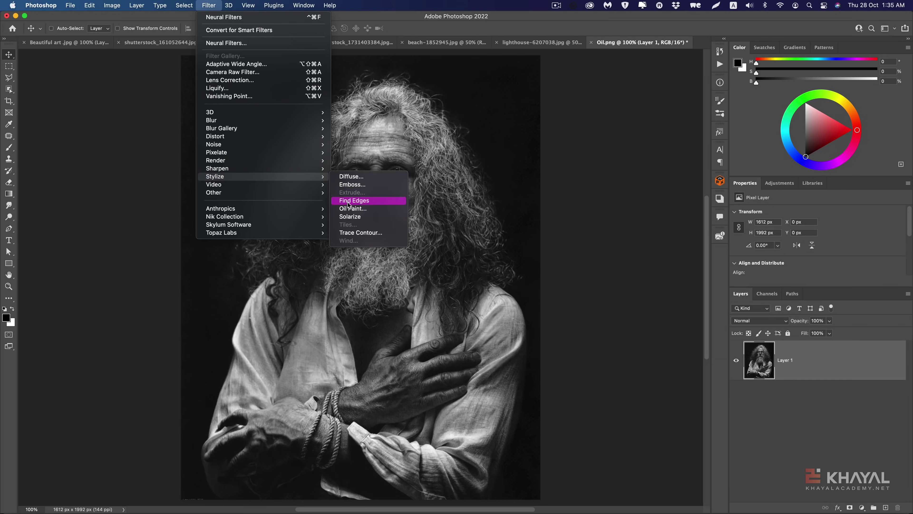
{"action": "left_click", "coordinate": [351, 209]}
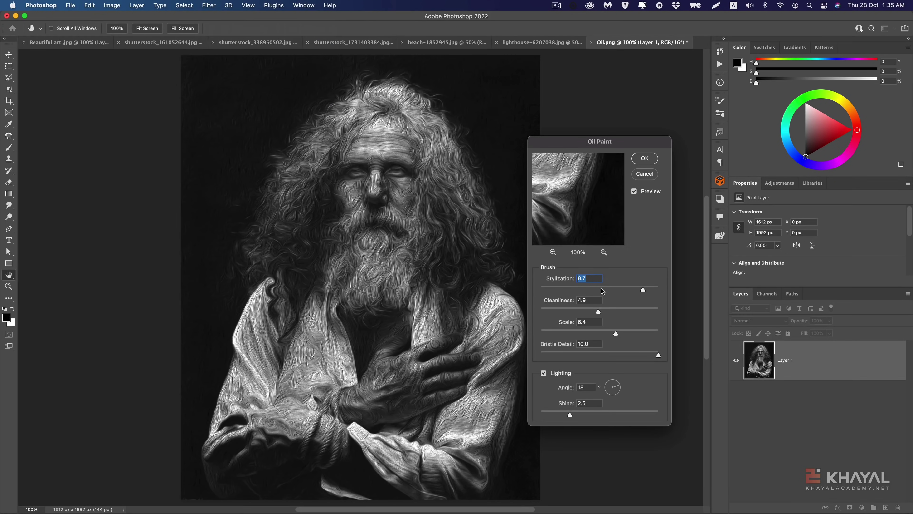
{"action": "mouse_move", "coordinate": [602, 289]}
{"action": "left_mouse_down"}
{"action": "mouse_move", "coordinate": [615, 290]}
{"action": "mouse_move", "coordinate": [614, 313]}
{"action": "left_mouse_up"}
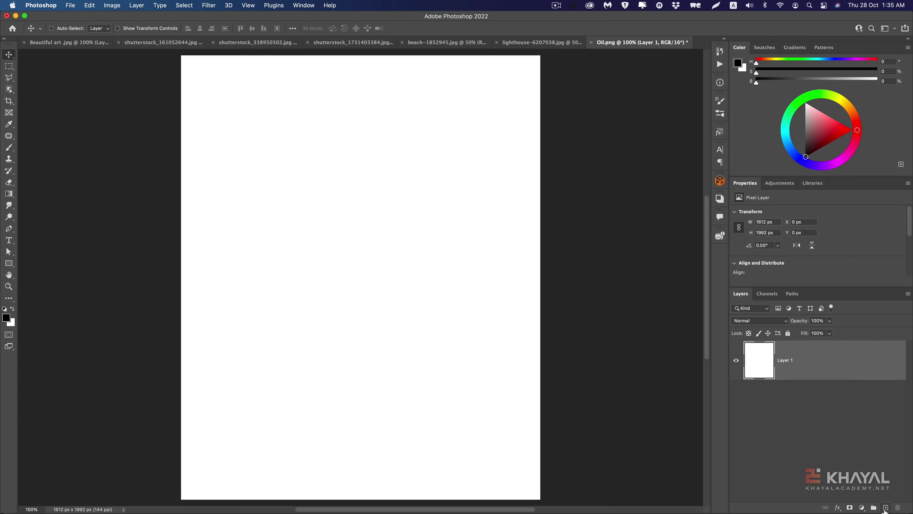
- Add a Gradient Fill layer and bring up its gradient presets
{"action": "left_click", "coordinate": [862, 508]}
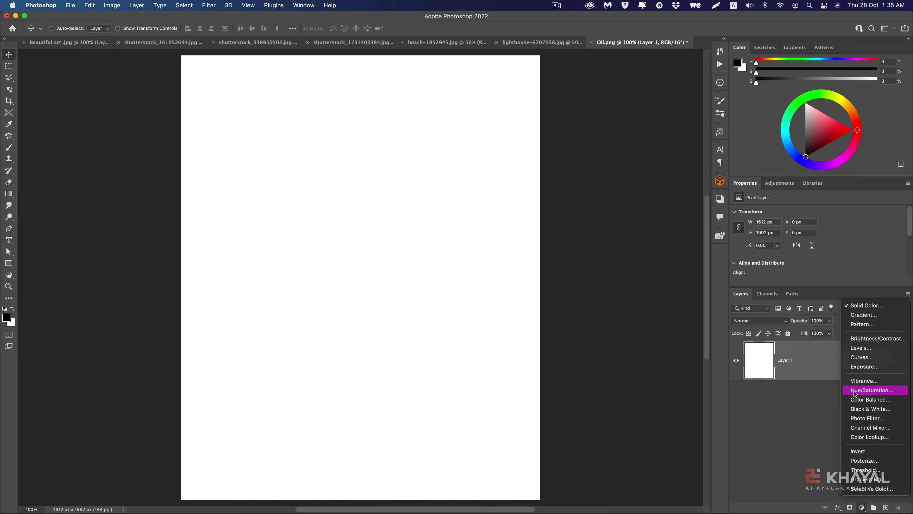
{"action": "left_click", "coordinate": [878, 316]}
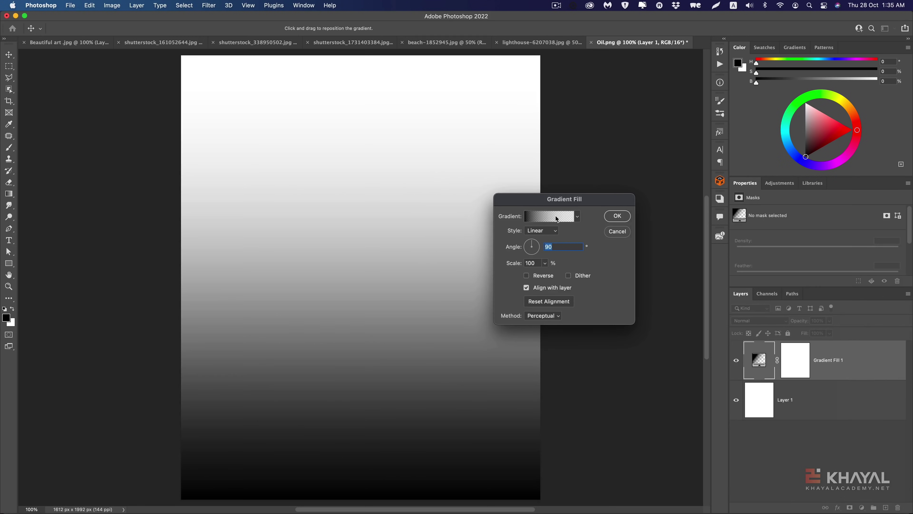
{"action": "left_click", "coordinate": [540, 217]}
{"action": "scroll", "coordinate": [296, 226], "scroll_direction": "down", "scroll_amount": 3}
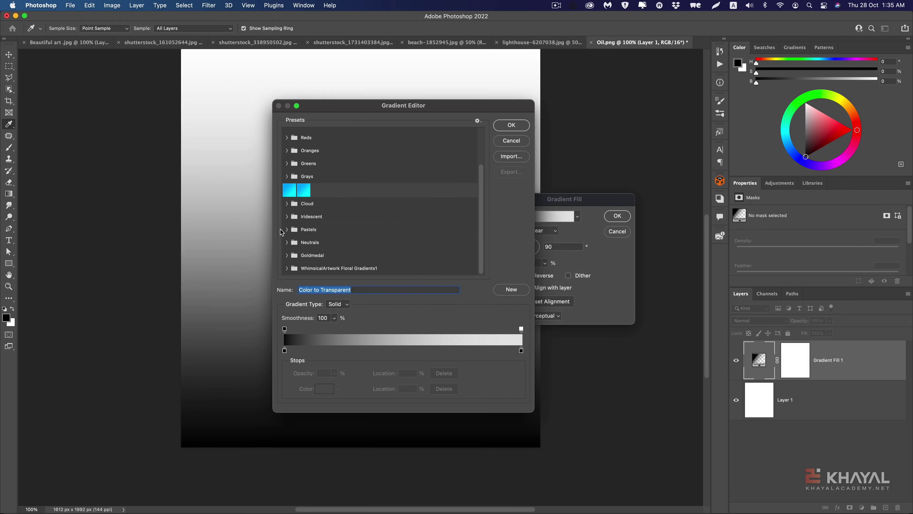
- Browse the Pastels, Goldmedal, Grays and Greens gradient preset groups, trying Pastels_01
{"action": "left_click", "coordinate": [287, 229]}
{"action": "left_click", "coordinate": [303, 243]}
{"action": "left_click", "coordinate": [286, 230]}
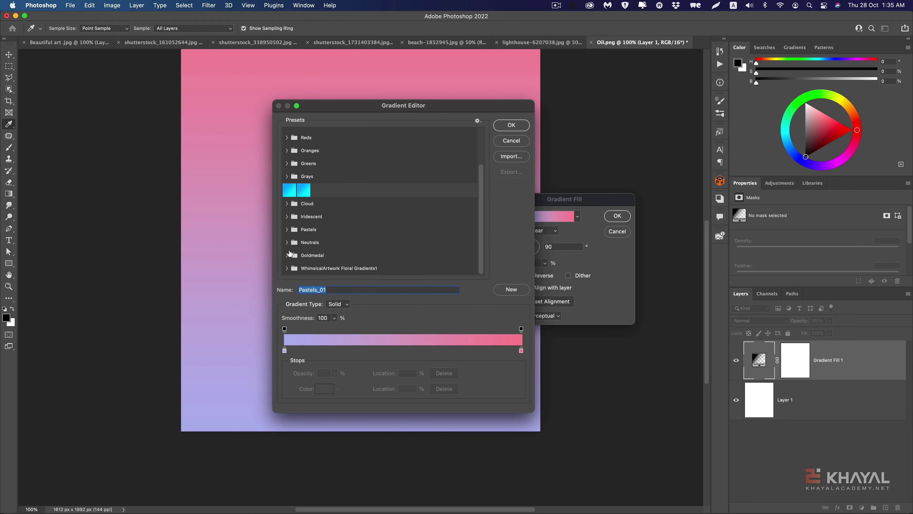
{"action": "left_click", "coordinate": [286, 255]}
{"action": "left_click", "coordinate": [286, 255]}
{"action": "left_click", "coordinate": [286, 176]}
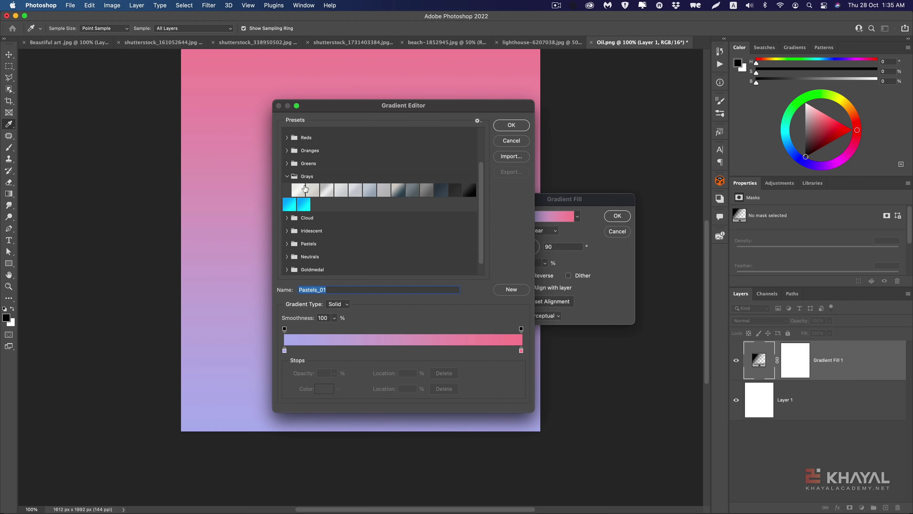
{"action": "left_click", "coordinate": [286, 176]}
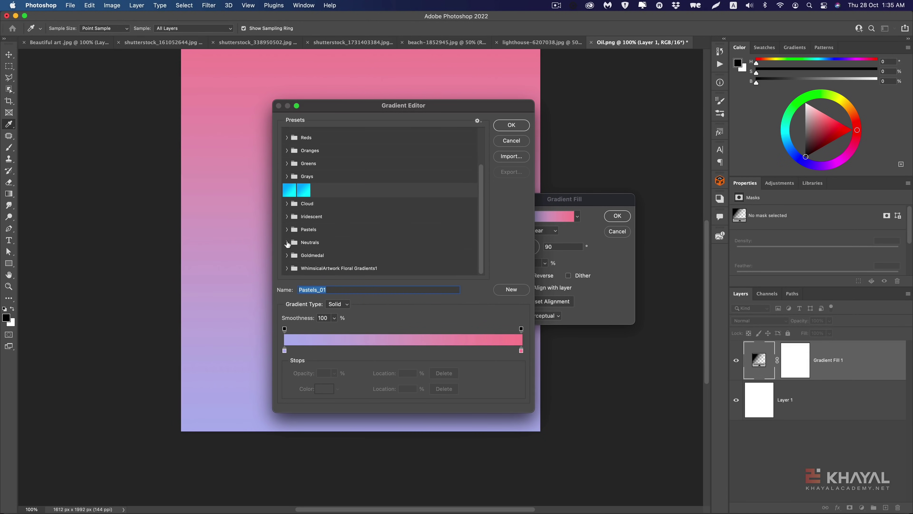
{"action": "left_click", "coordinate": [287, 229]}
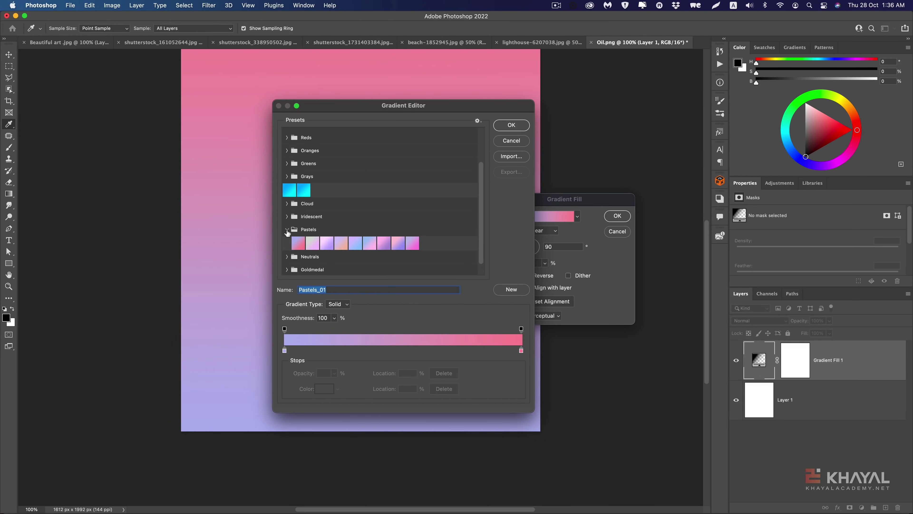
{"action": "left_click", "coordinate": [286, 229]}
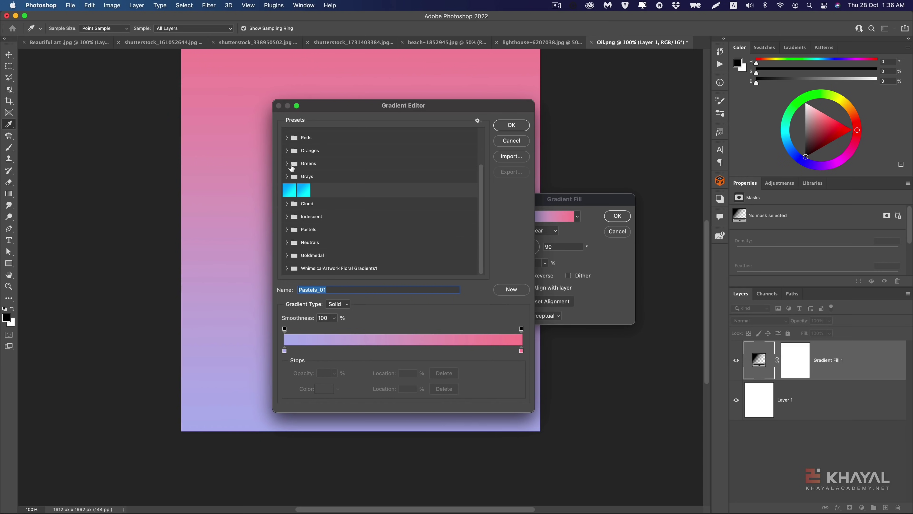
{"action": "left_click", "coordinate": [287, 164]}
- Apply a peach-to-pink preset from the Oranges gradient group
{"action": "left_click", "coordinate": [286, 150]}
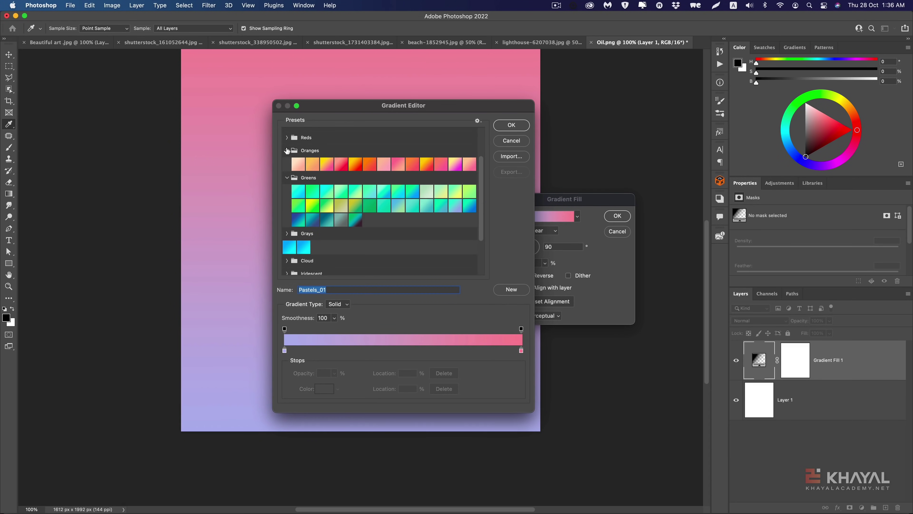
{"action": "left_click", "coordinate": [361, 166]}
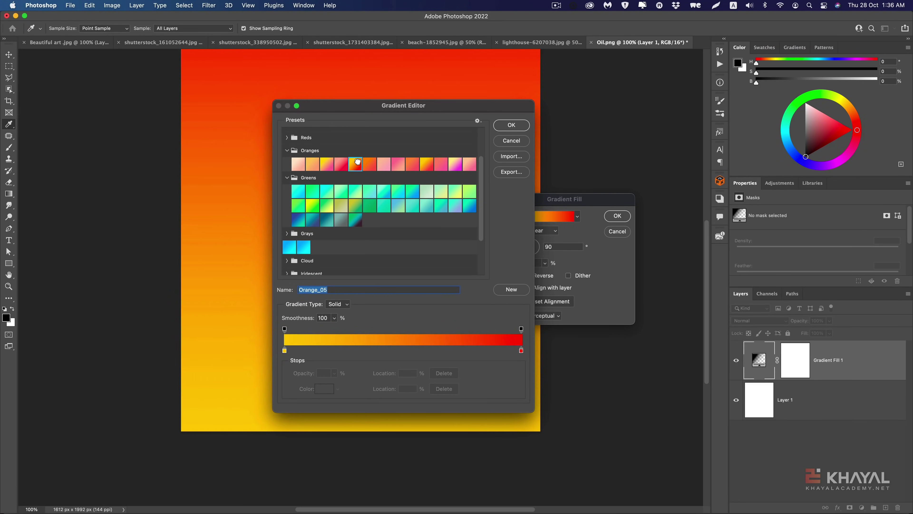
{"action": "left_click", "coordinate": [378, 165]}
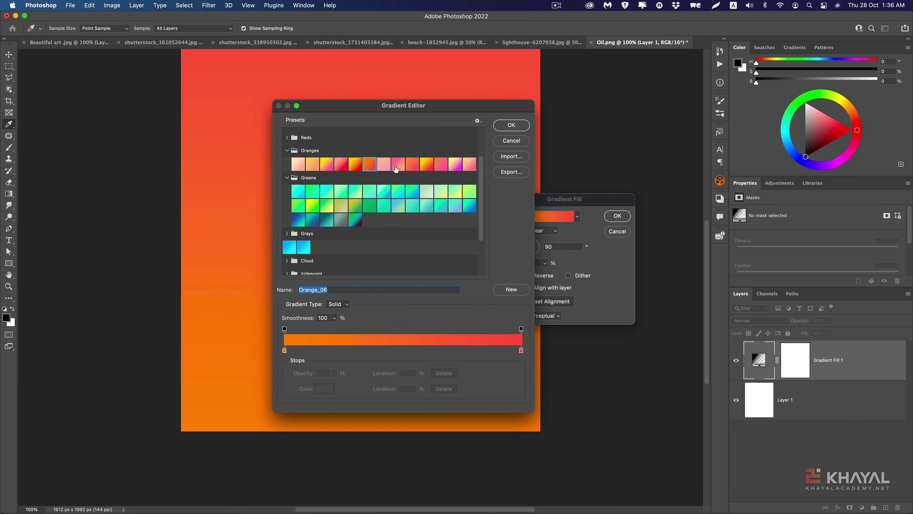
{"action": "left_click", "coordinate": [396, 168]}
{"action": "left_click", "coordinate": [498, 129]}
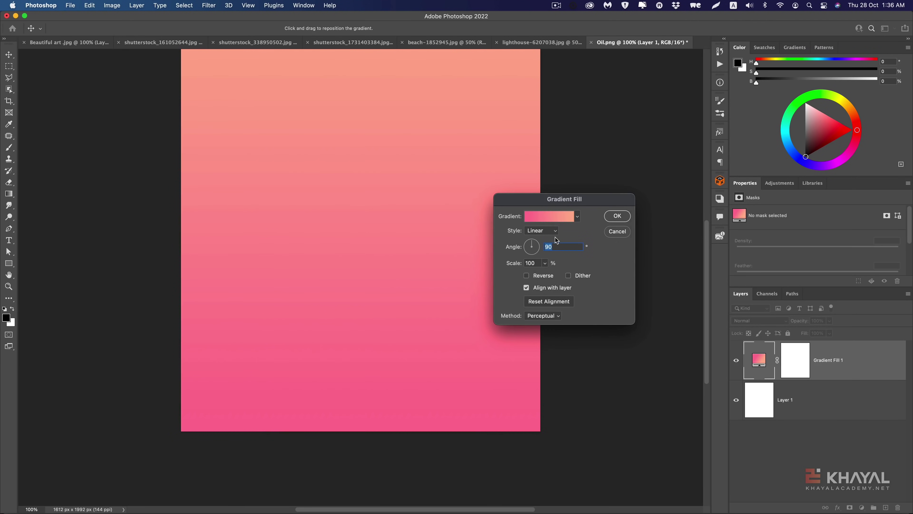
{"action": "left_click_drag", "start_coordinate": [542, 199], "coordinate": [509, 160]}
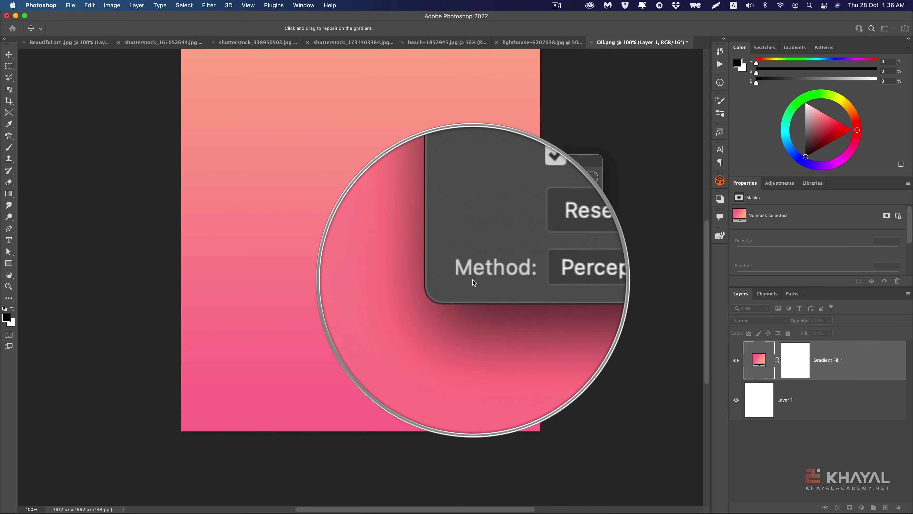
{"action": "left_click", "coordinate": [521, 277]}
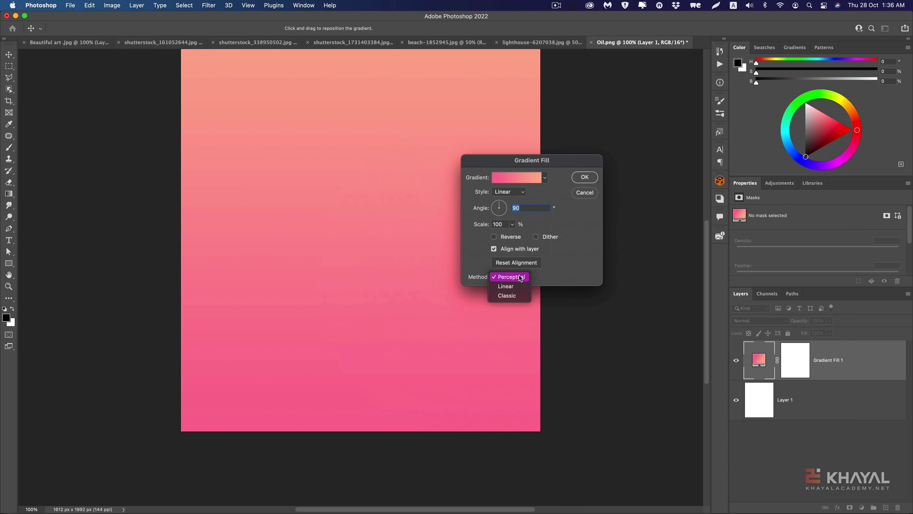
{"action": "left_click", "coordinate": [515, 286]}
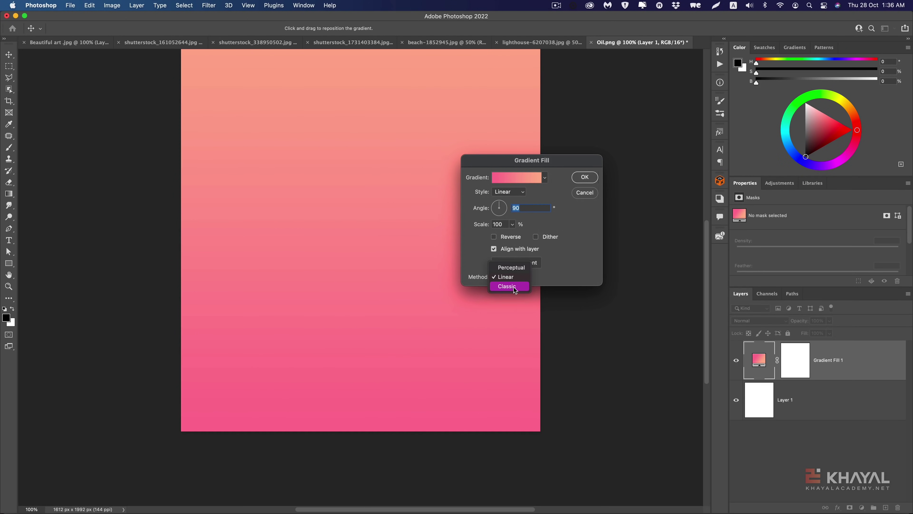
{"action": "left_click", "coordinate": [515, 286]}
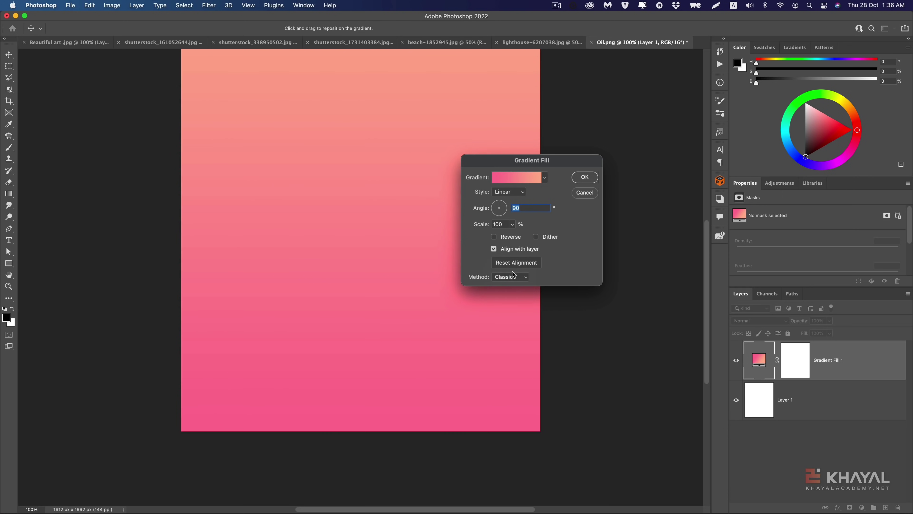
{"action": "left_click", "coordinate": [514, 277]}
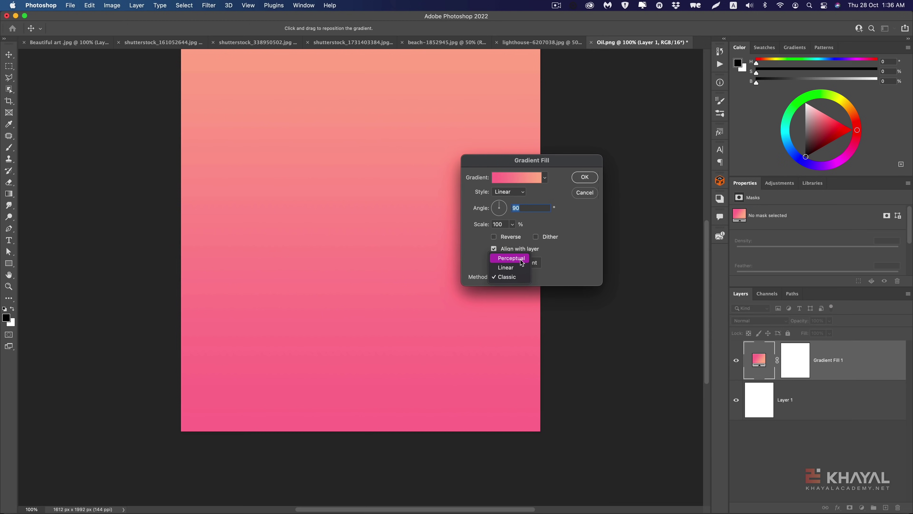
{"action": "left_click", "coordinate": [522, 262]}
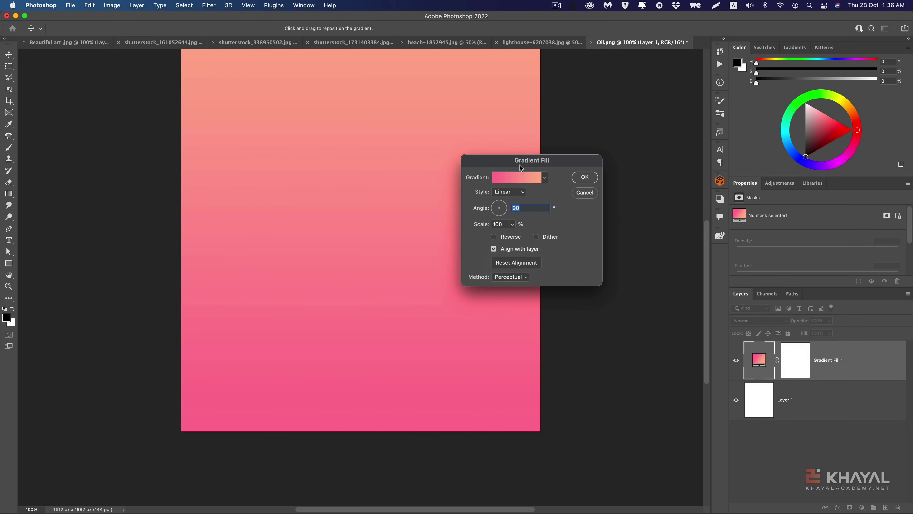
{"action": "left_click_drag", "start_coordinate": [514, 160], "coordinate": [599, 164]}
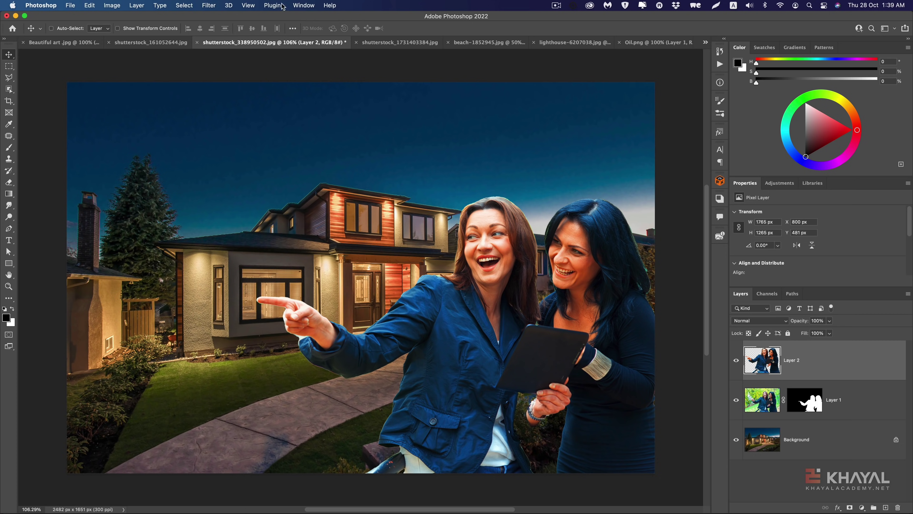
- Open the Comments panel from the Window menu for the house composite
{"action": "left_click", "coordinate": [300, 6]}
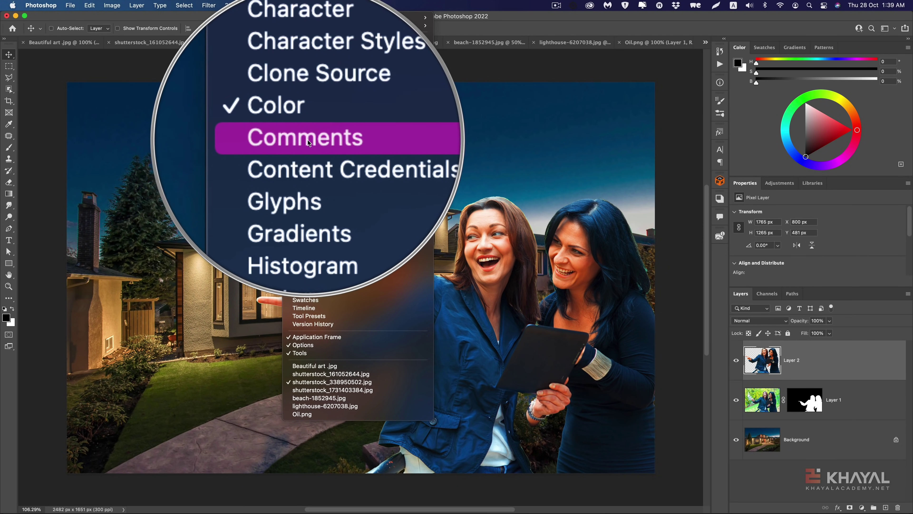
{"action": "left_click", "coordinate": [311, 139]}
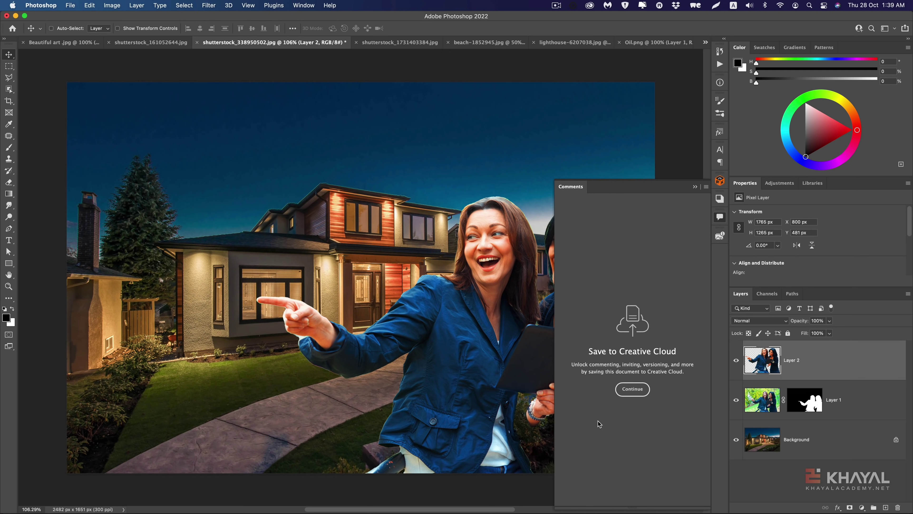
- Continue and save the house composite as cloud document shutterstock_338950502.psdc
{"action": "left_click", "coordinate": [632, 389]}
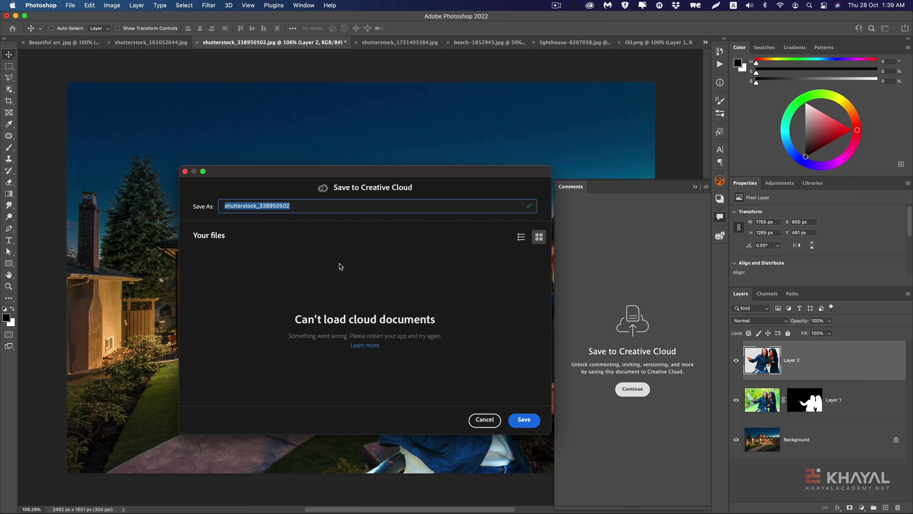
{"action": "left_click", "coordinate": [521, 421]}
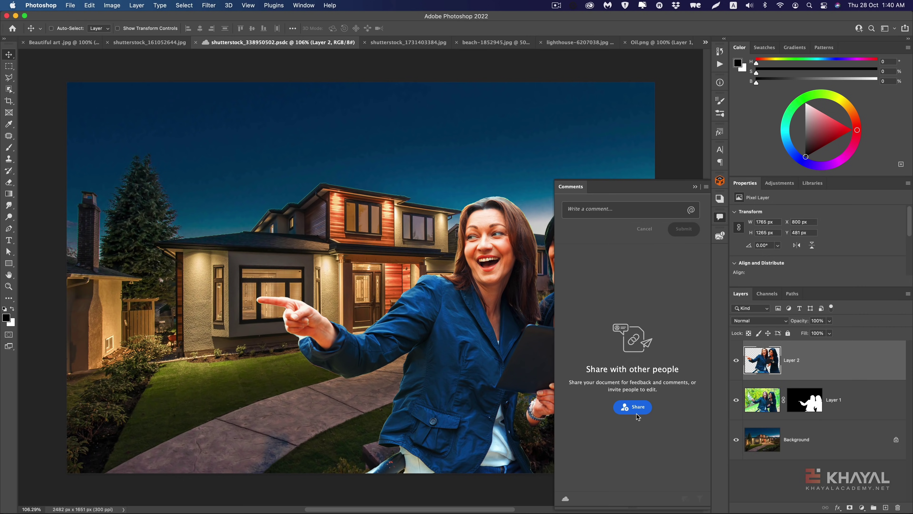
- Set the share link access to Public and copy the link to the clipboard
{"action": "left_click", "coordinate": [632, 412]}
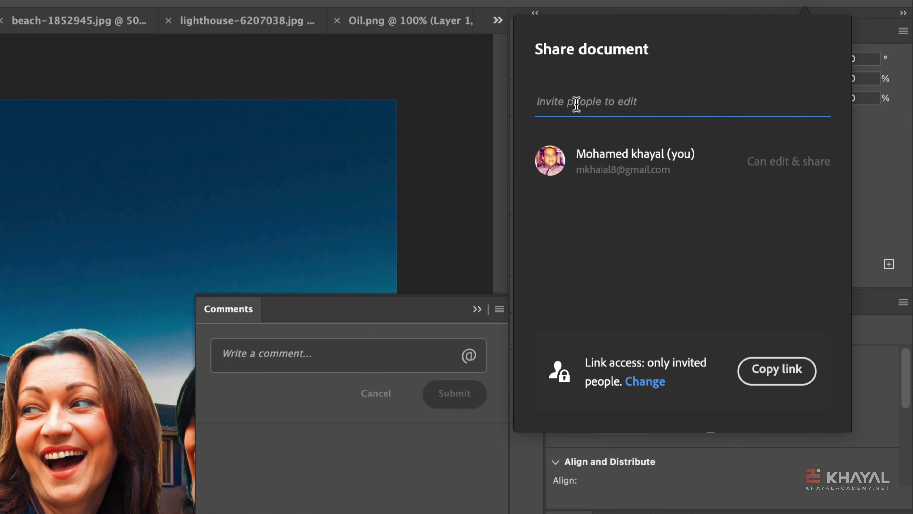
{"action": "left_click", "coordinate": [636, 381]}
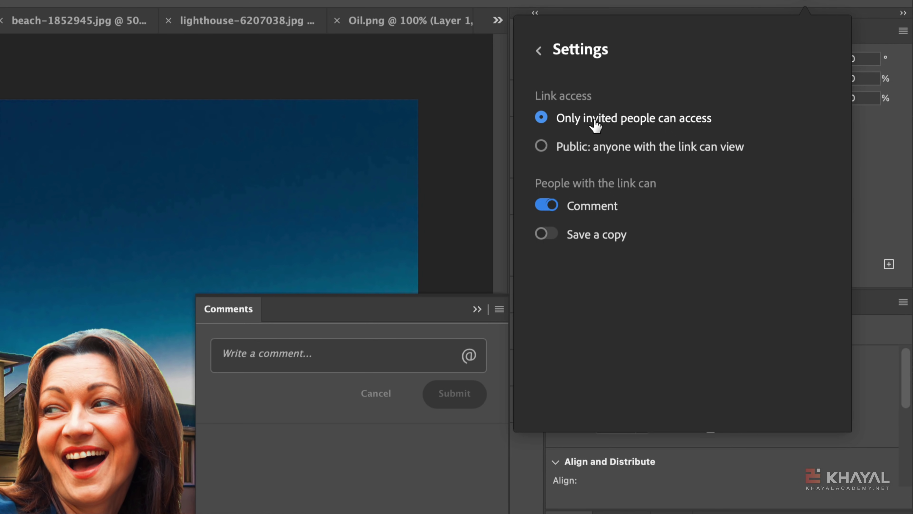
{"action": "left_click", "coordinate": [564, 151]}
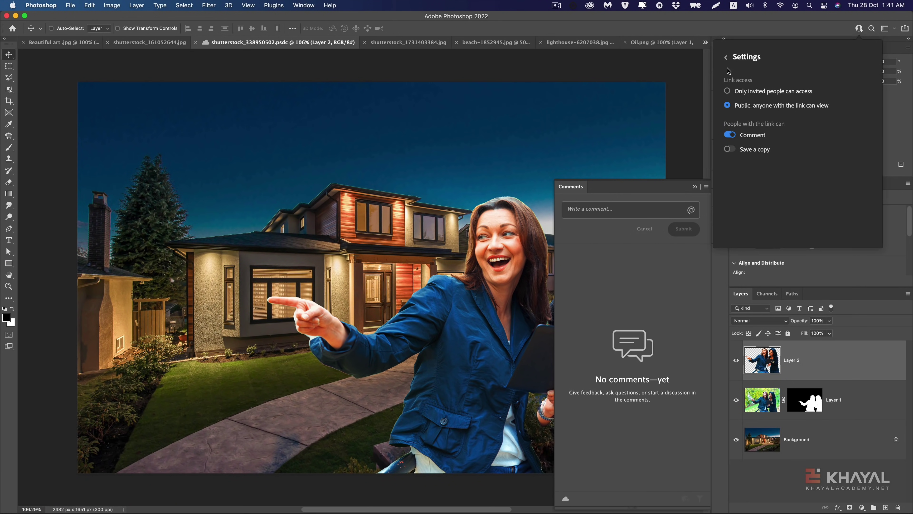
{"action": "left_click", "coordinate": [726, 58]}
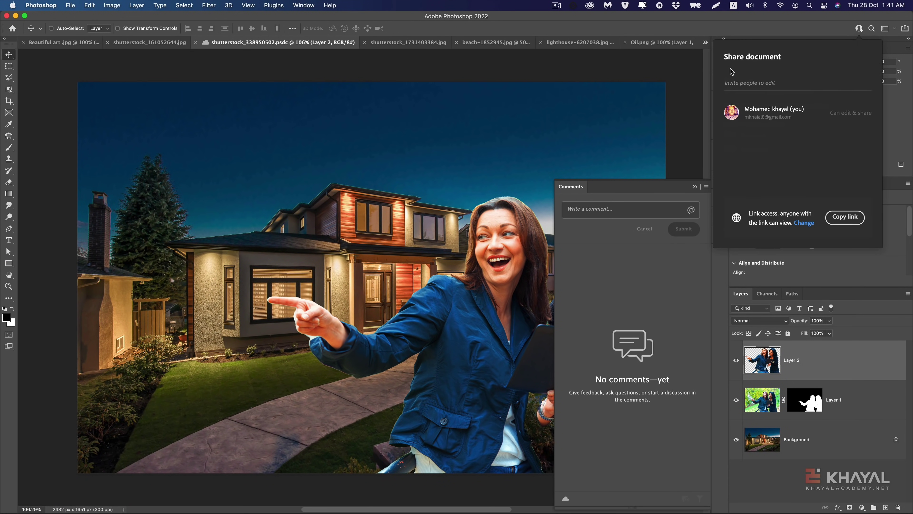
{"action": "left_click", "coordinate": [848, 220]}
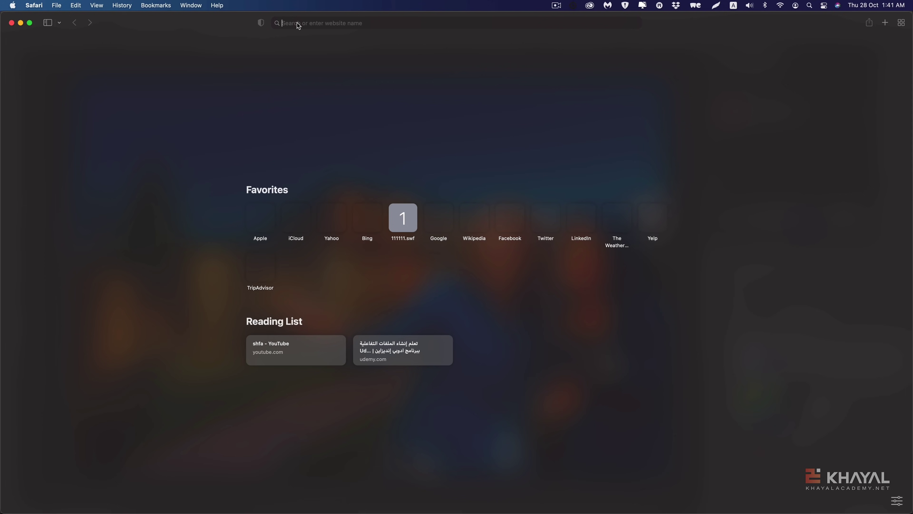
- Load the copied share link in Safari to show the shared house photo on assets.adobe.com
{"action": "key", "text": "super+v"}
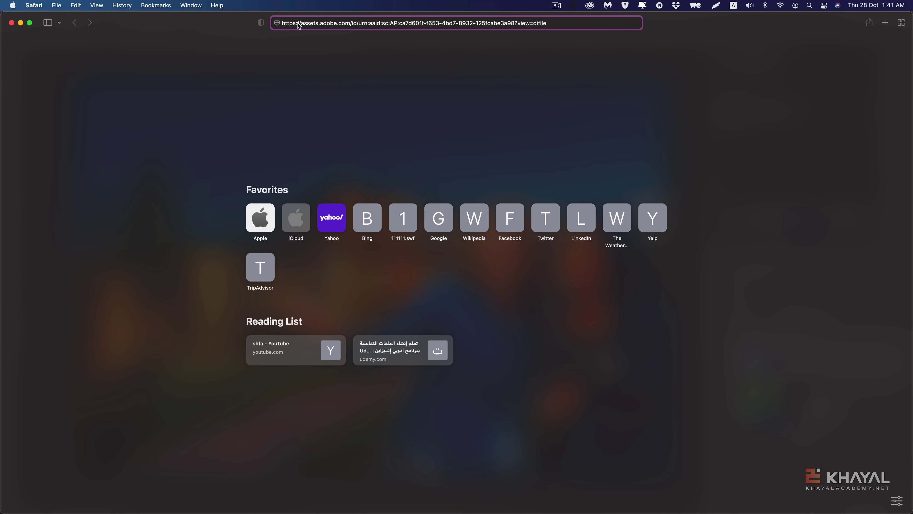
{"action": "key", "text": "Return"}
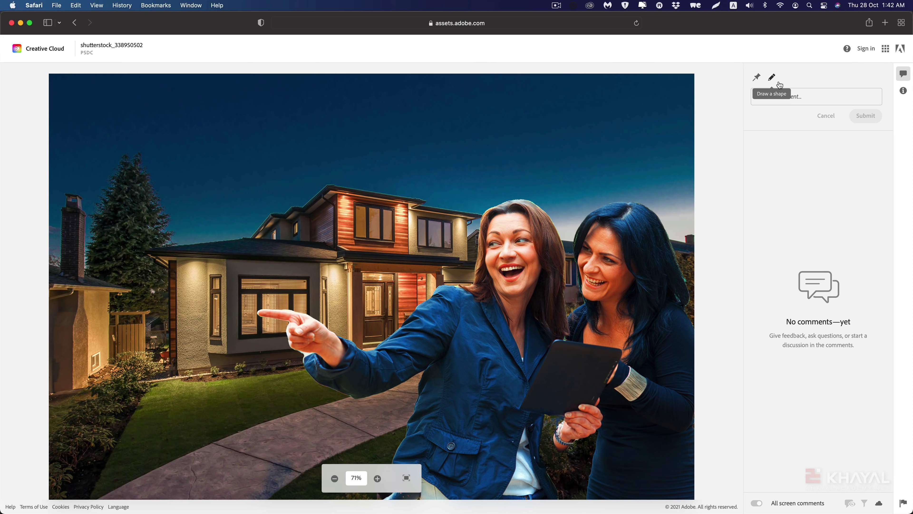
- Pin a comment reading 'برجاء تغير الصورة' to the smiling woman's forehead and submit it
{"action": "left_click", "coordinate": [757, 78]}
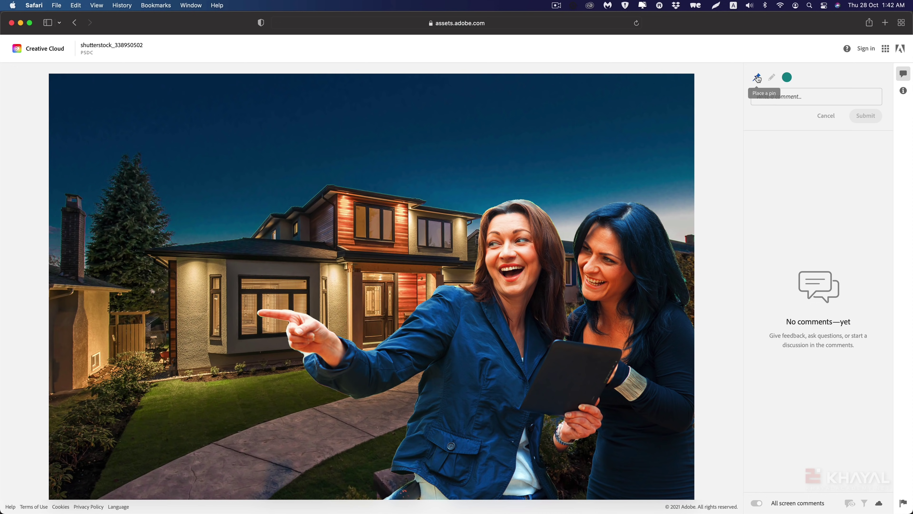
{"action": "left_click", "coordinate": [515, 221]}
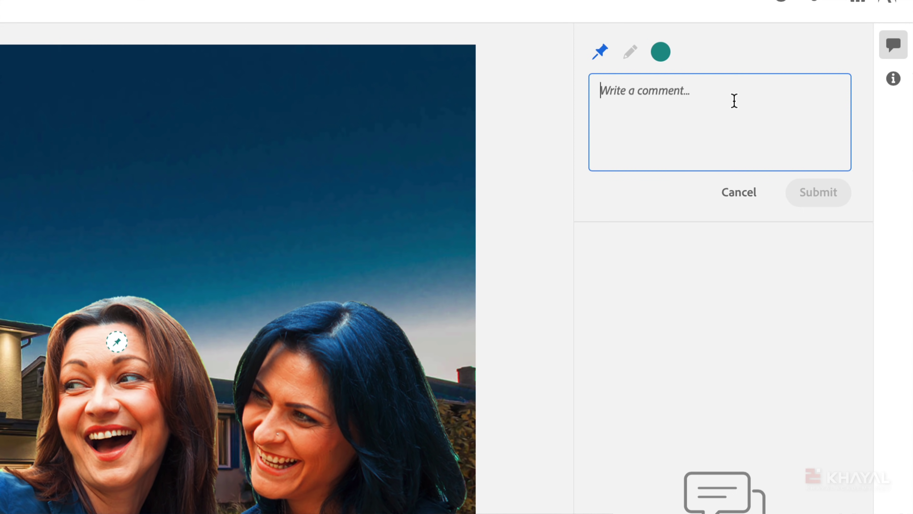
{"action": "type", "text": "f"}
{"action": "key", "text": "BackSpace"}
{"action": "type", "text": "بر"}
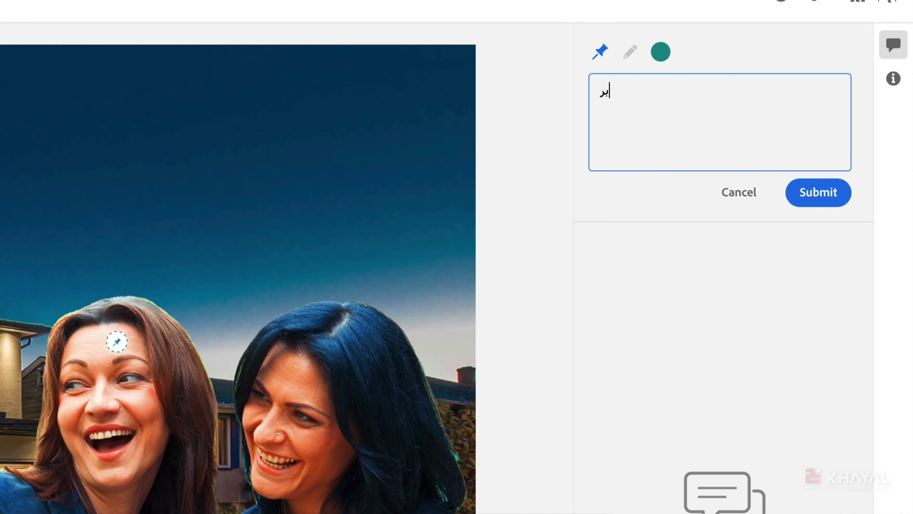
{"action": "type", "text": "جاء تغير الصو"}
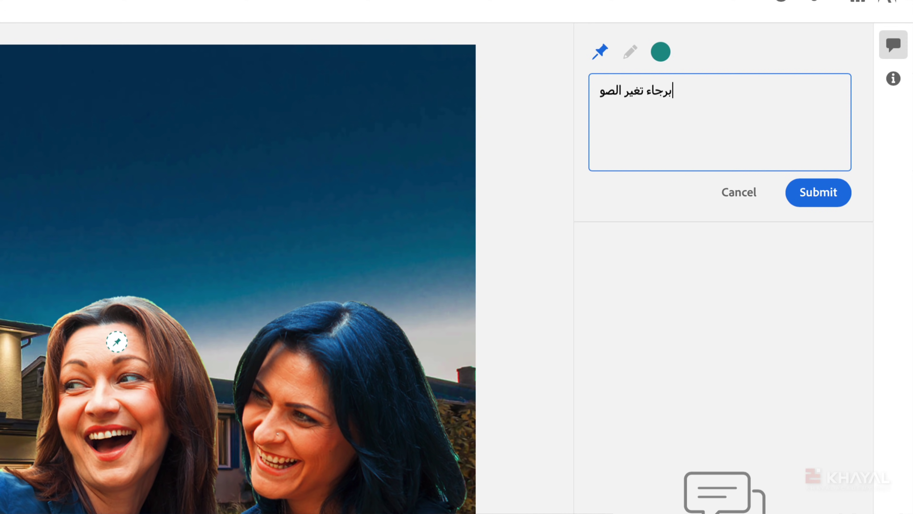
{"action": "type", "text": "رة"}
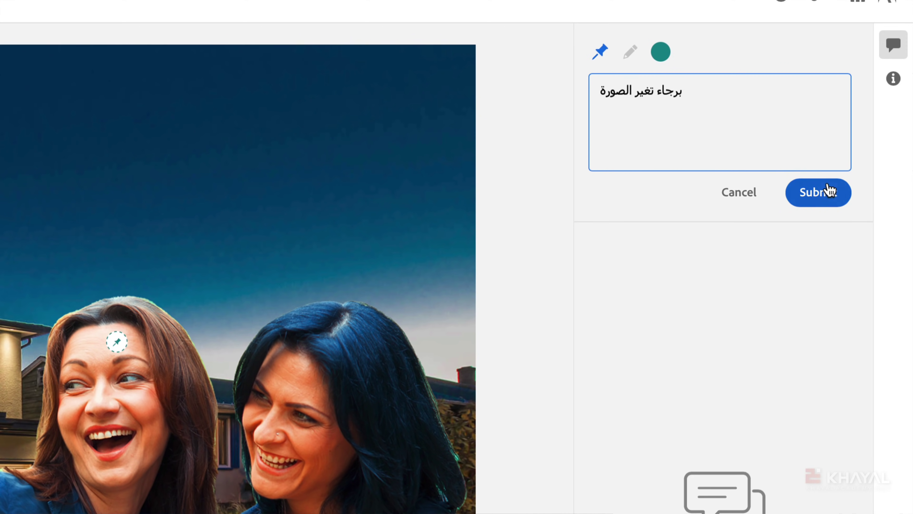
{"action": "left_click", "coordinate": [818, 192]}
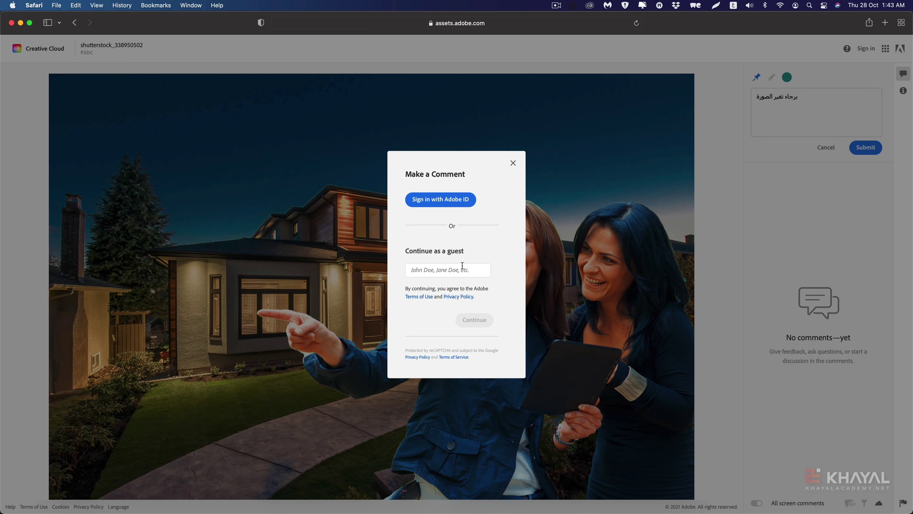
- Enter a guest name and post the comment as a guest
{"action": "left_click", "coordinate": [430, 268]}
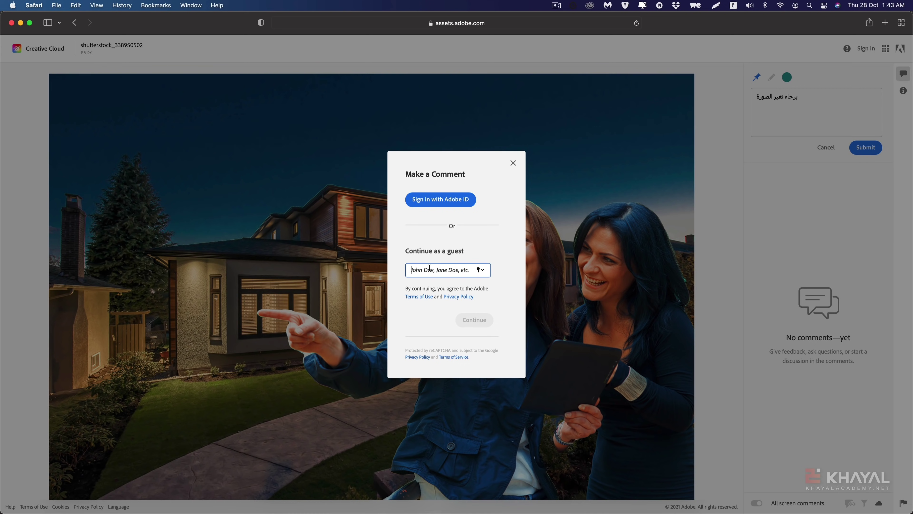
{"action": "type", "text": "ن"}
{"action": "key", "text": "BackSpace"}
{"action": "type", "text": "علا"}
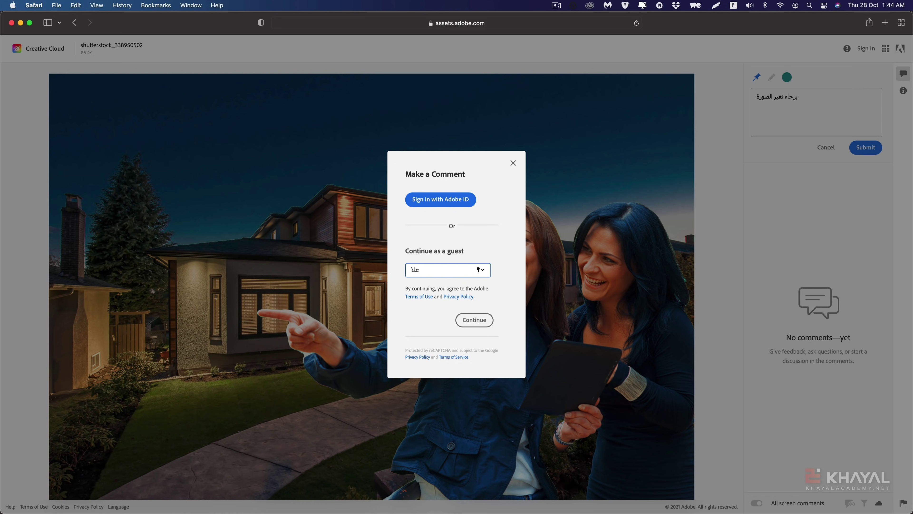
{"action": "type", "text": "ء"}
{"action": "left_click", "coordinate": [474, 324]}
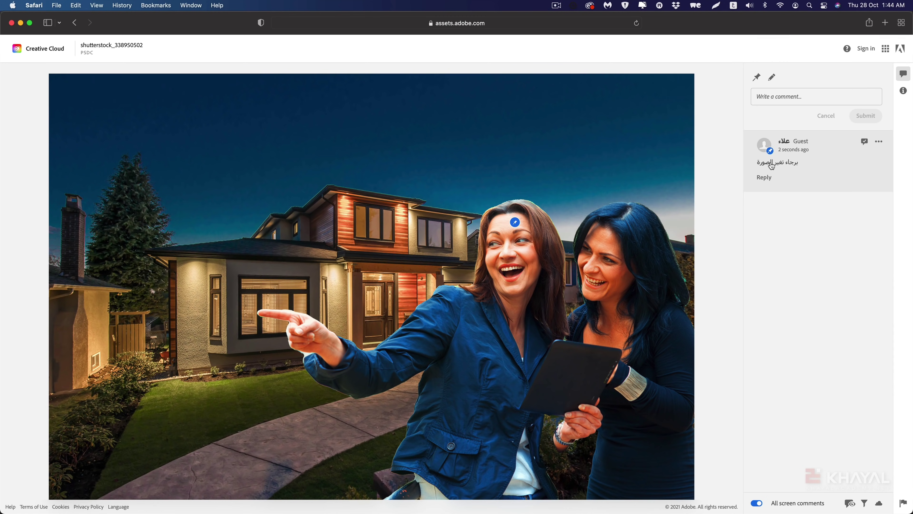
- Draw a red circle around the pointing hand on the shared photo
{"action": "left_click", "coordinate": [771, 78]}
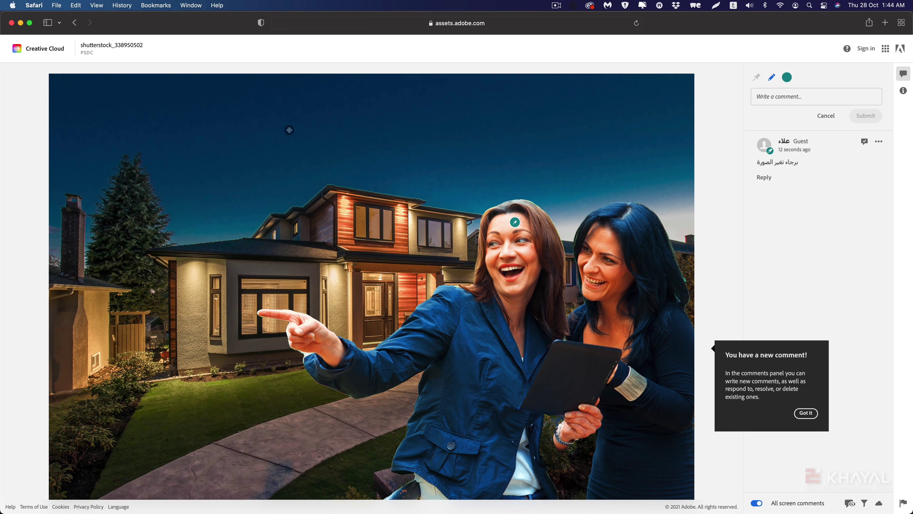
{"action": "left_click", "coordinate": [786, 81]}
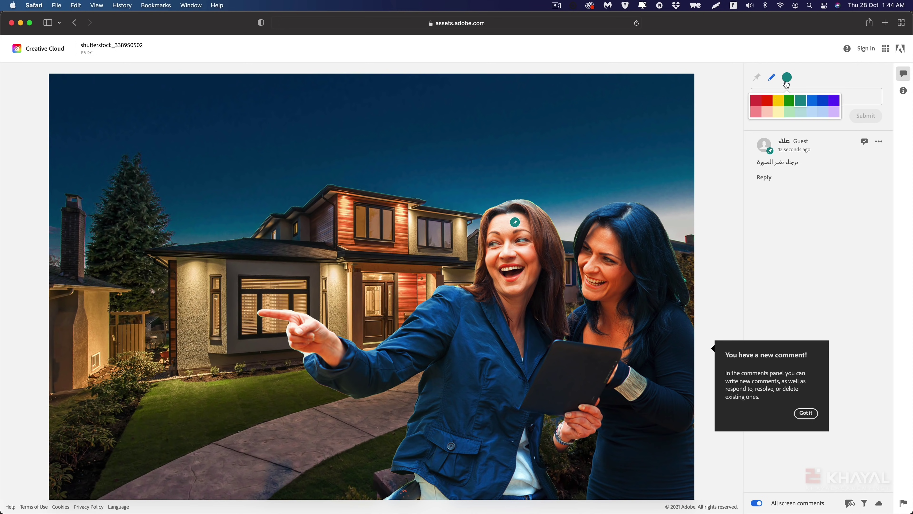
{"action": "left_click", "coordinate": [767, 100]}
{"action": "mouse_move", "coordinate": [305, 269]}
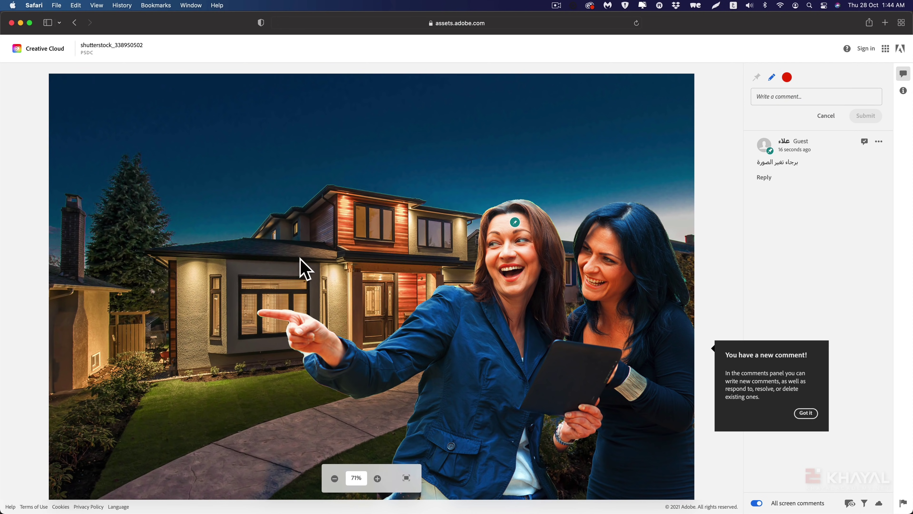
{"action": "mouse_move", "coordinate": [254, 302]}
{"action": "left_mouse_down"}
{"action": "mouse_move", "coordinate": [297, 357]}
{"action": "mouse_move", "coordinate": [253, 299]}
{"action": "left_mouse_up"}
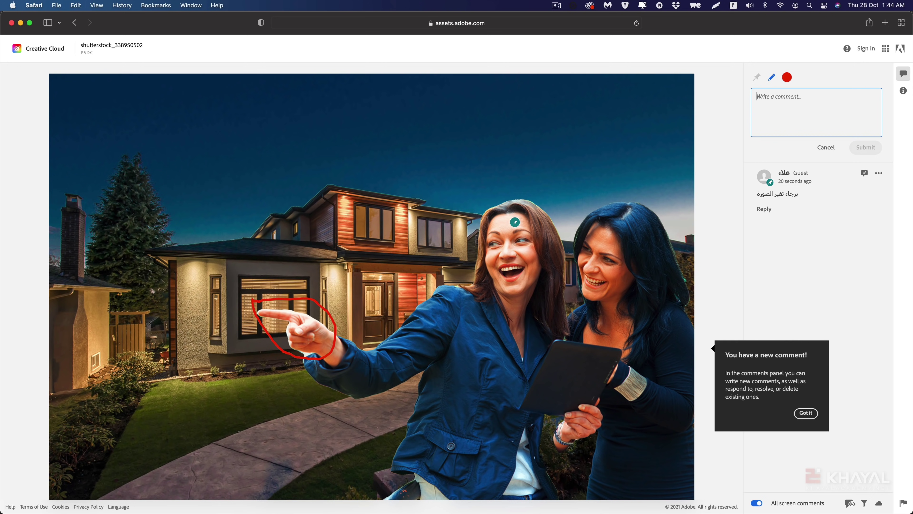
- Post the comment 'خلي بالك من القص' and switch back to Photoshop
{"action": "type", "text": "خلي بالك من القص"}
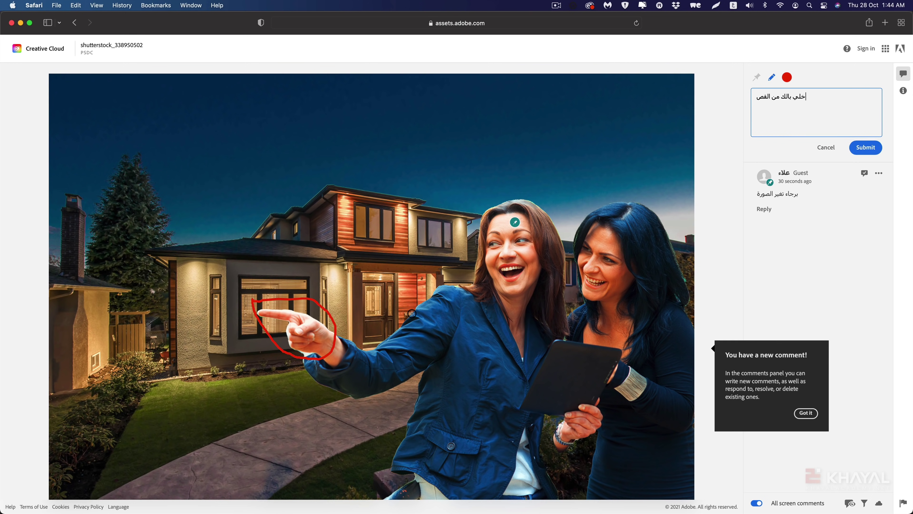
{"action": "left_click", "coordinate": [867, 148]}
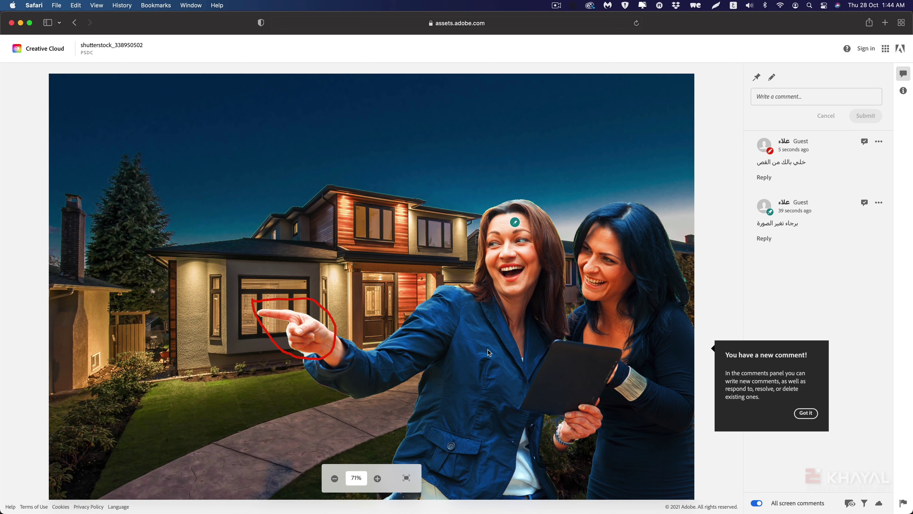
{"action": "key", "text": "super+Tab"}
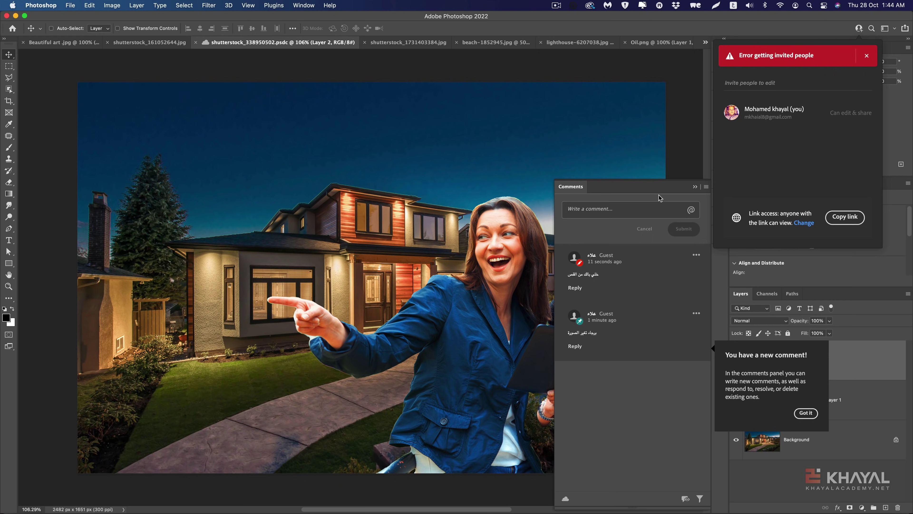
- Dismiss the Invite people error popup and reply 'أ' to the newest comment
{"action": "left_click", "coordinate": [645, 180]}
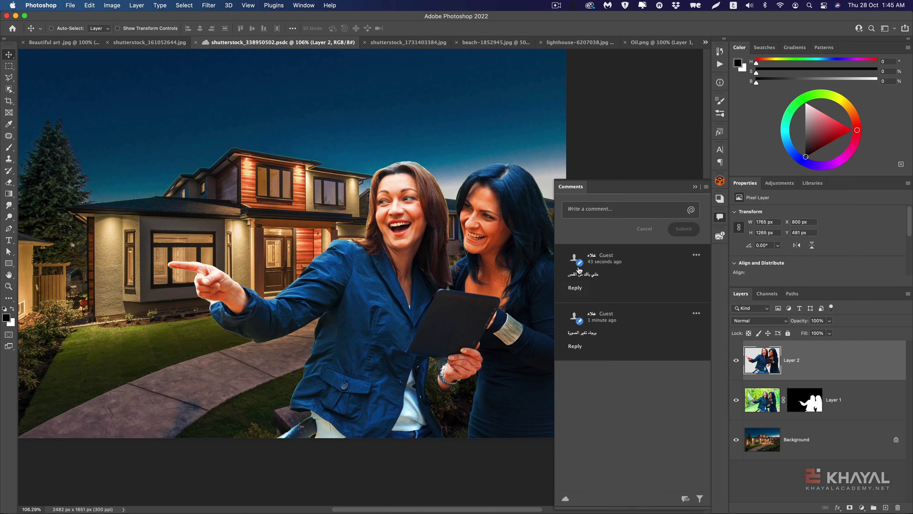
{"action": "left_click", "coordinate": [577, 289]}
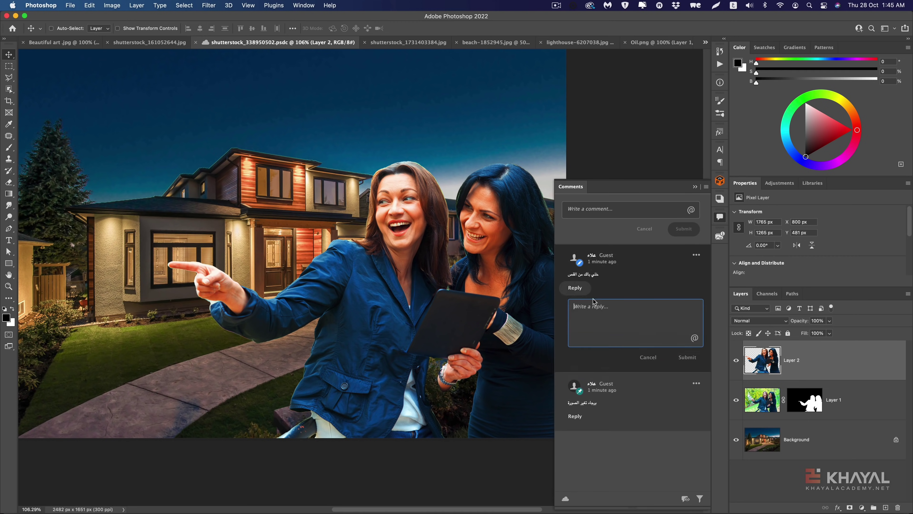
{"action": "type", "text": "أم"}
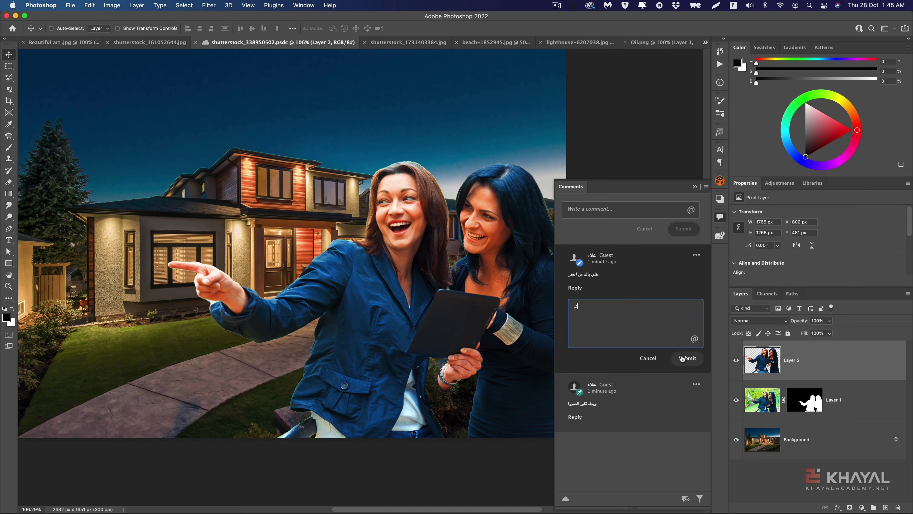
{"action": "left_click", "coordinate": [683, 358]}
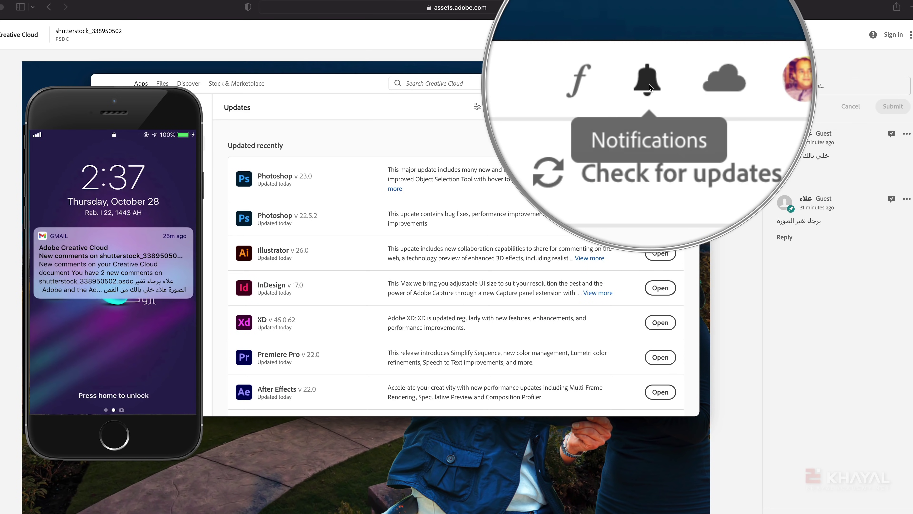
- Scroll through the new-comment notifications in Creative Cloud desktop, then close its window
{"action": "left_click", "coordinate": [649, 85]}
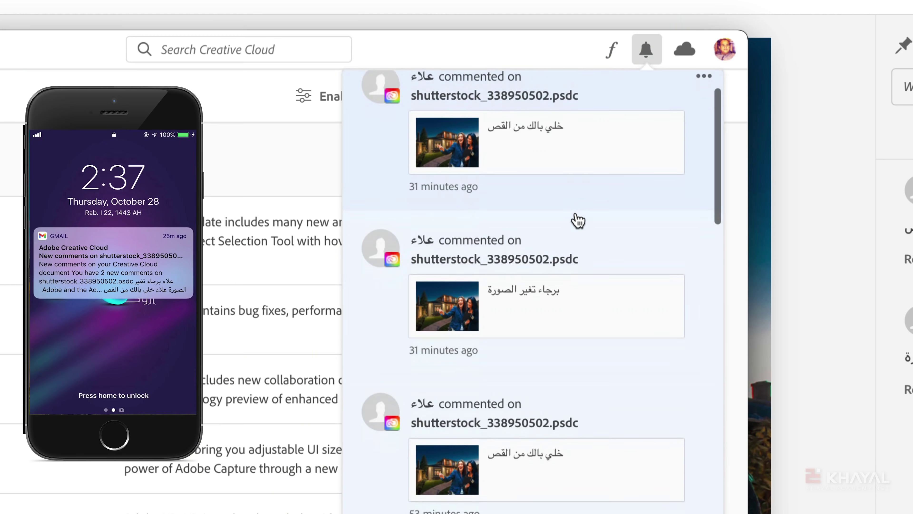
{"action": "scroll", "coordinate": [611, 158], "scroll_direction": "down", "scroll_amount": 2}
{"action": "scroll", "coordinate": [611, 158], "scroll_direction": "up", "scroll_amount": 2}
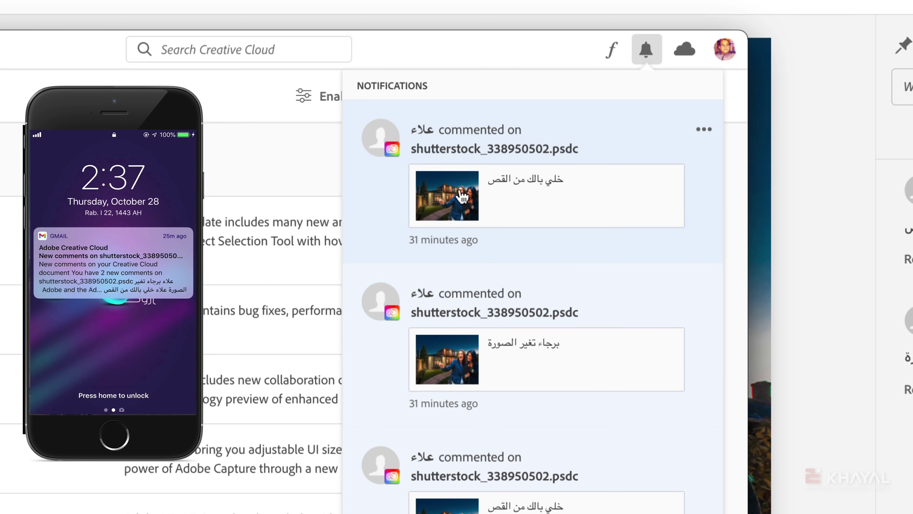
{"action": "mouse_move", "coordinate": [550, 150]}
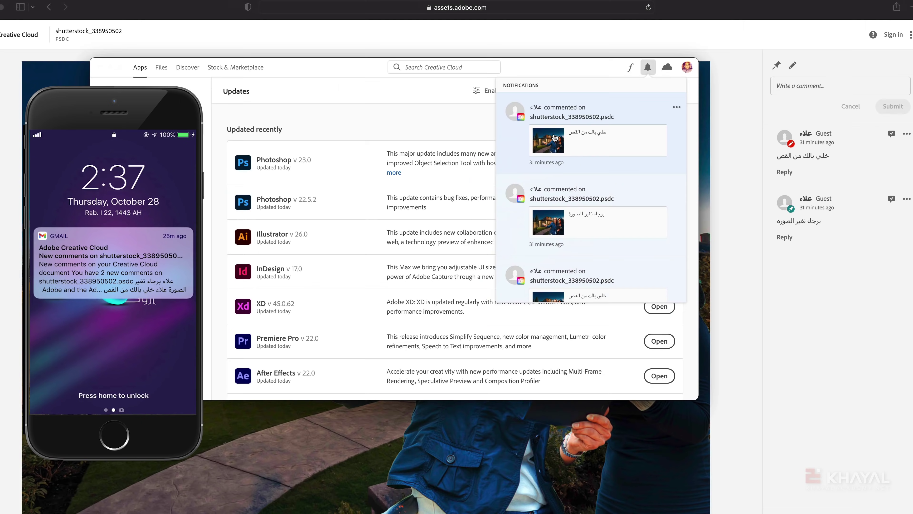
{"action": "left_click", "coordinate": [418, 47]}
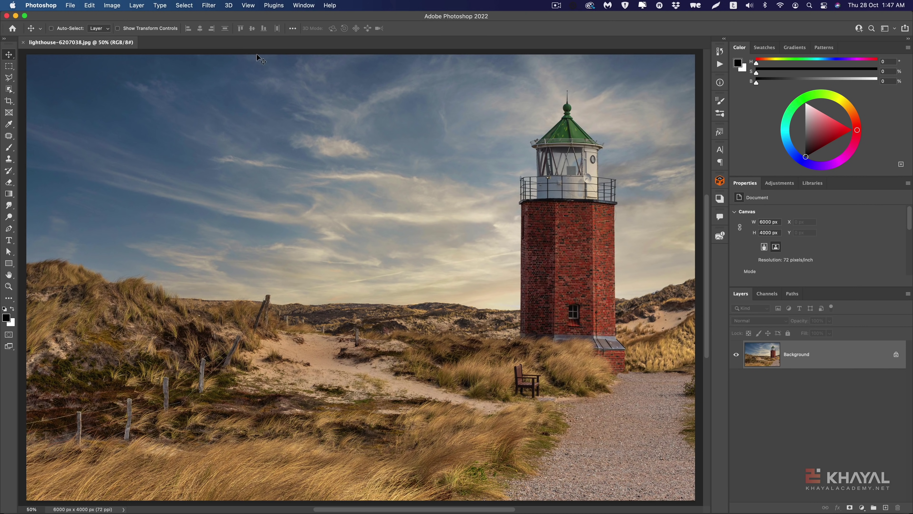
- Tick Enable Content Credentials (Beta) under Technology Previews preferences and confirm with OK
{"action": "key", "text": "super"}
{"action": "key", "text": "super+k"}
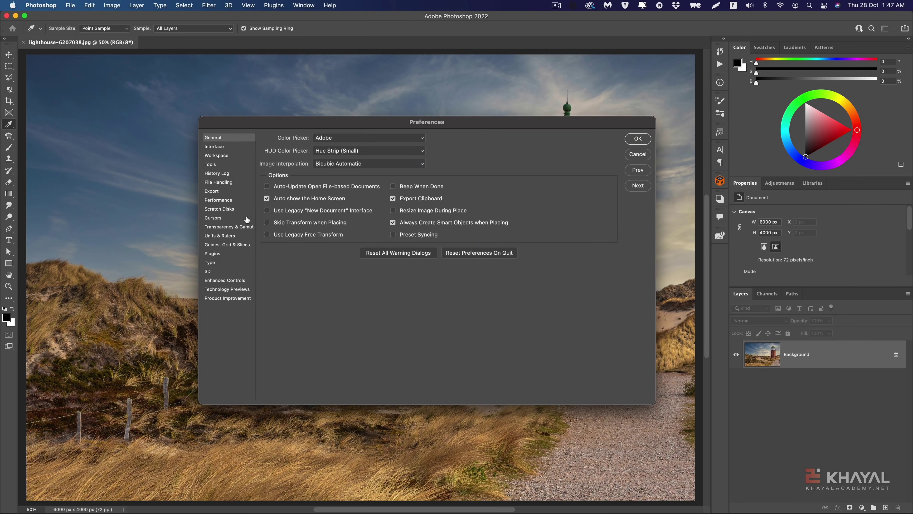
{"action": "left_click", "coordinate": [246, 291]}
{"action": "key", "text": "alt"}
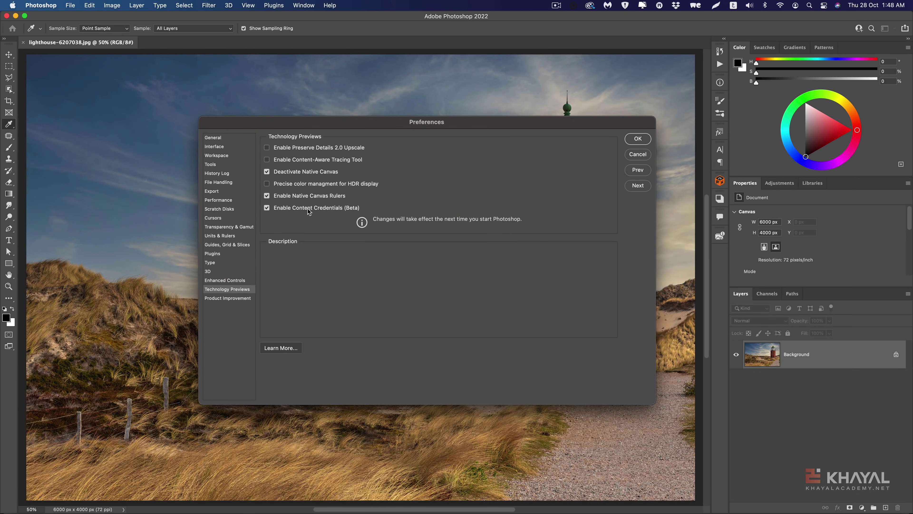
{"action": "left_click", "coordinate": [271, 208]}
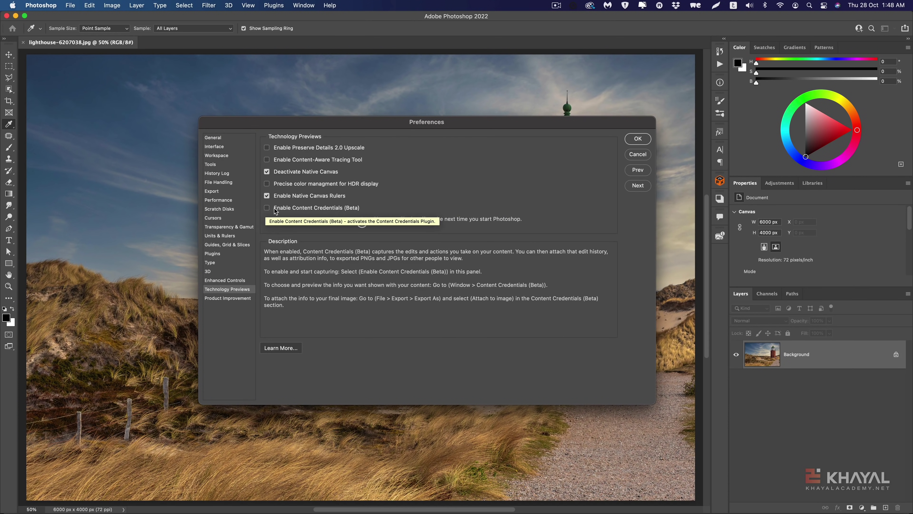
{"action": "left_click", "coordinate": [274, 211]}
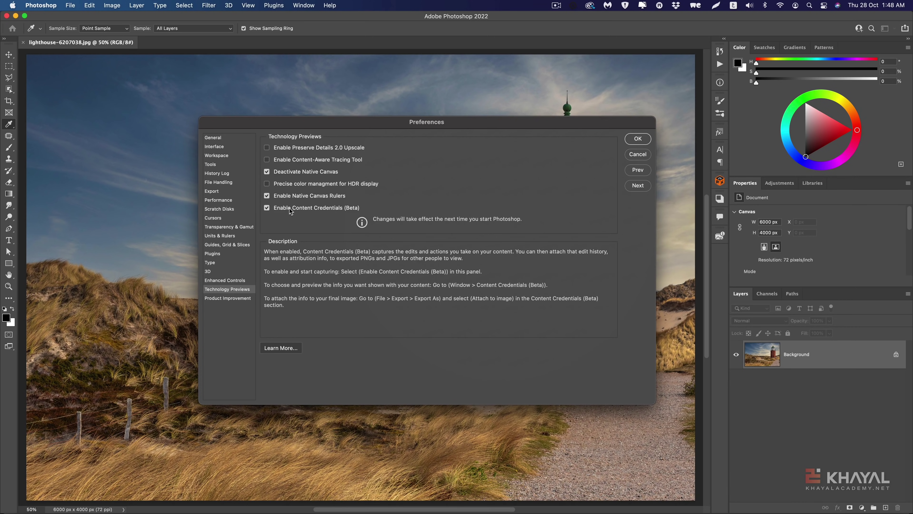
{"action": "left_click", "coordinate": [646, 140]}
{"action": "key", "text": "v"}
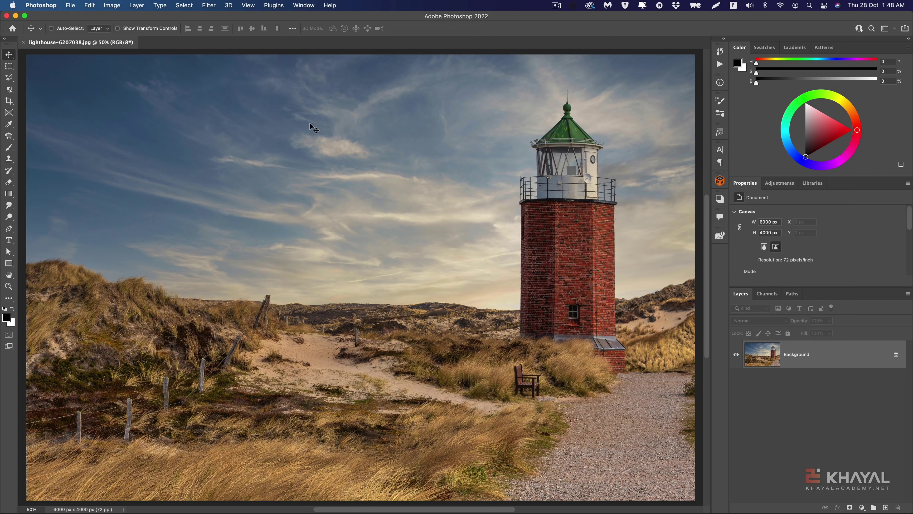
- Open Window > Content Credentials (Beta), scroll through the lighthouse credentials preview, then close it
{"action": "left_click", "coordinate": [298, 5]}
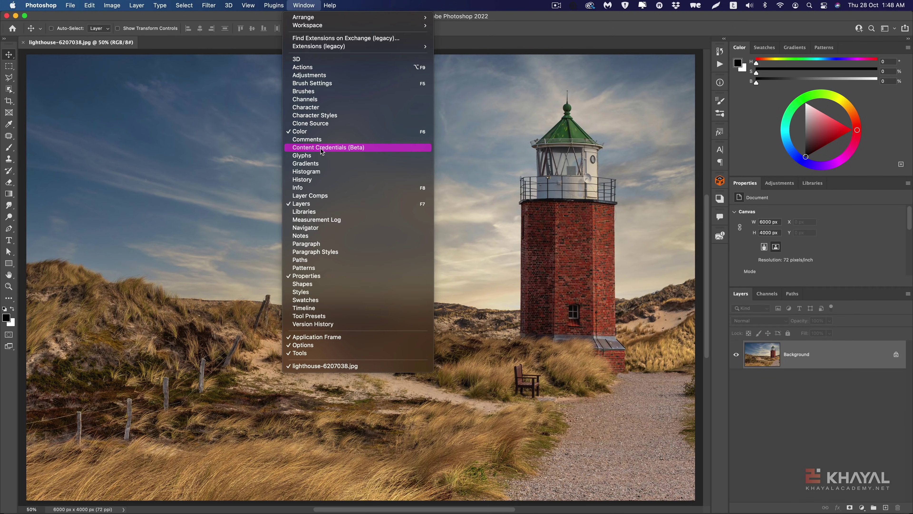
{"action": "left_click", "coordinate": [321, 149]}
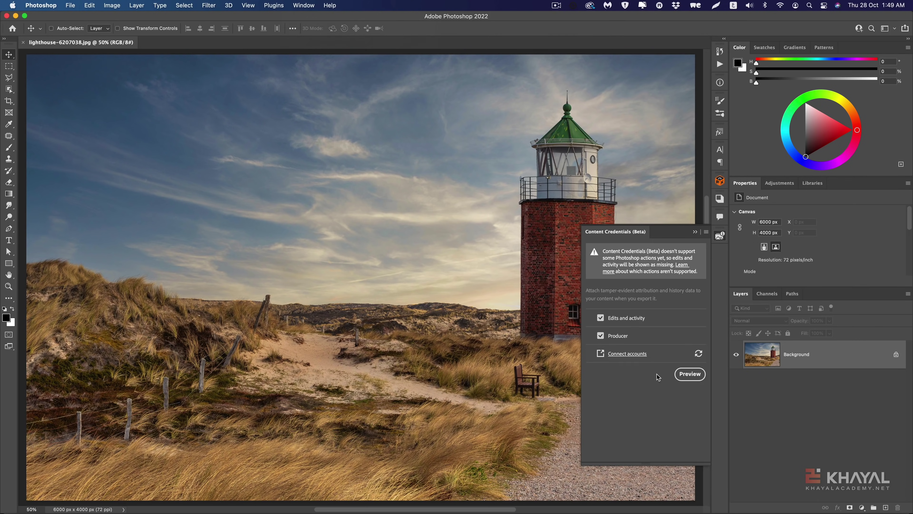
{"action": "left_click", "coordinate": [685, 378]}
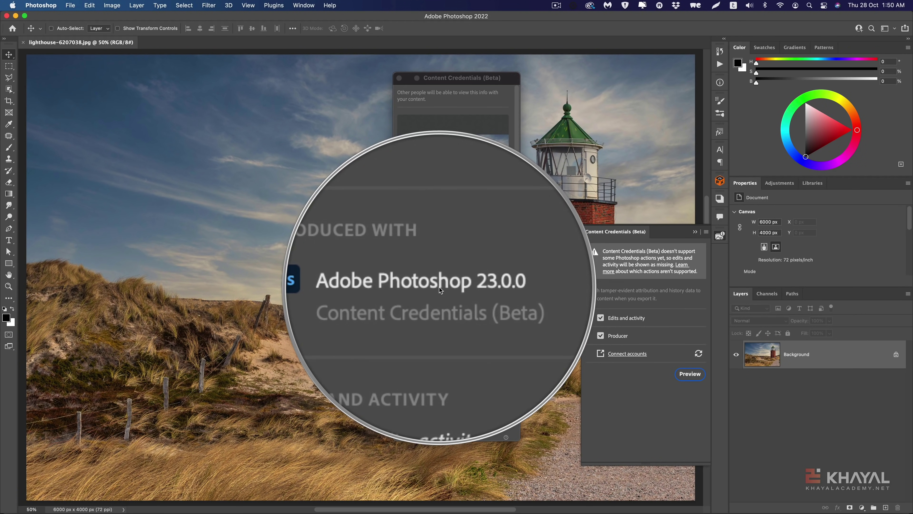
{"action": "scroll", "coordinate": [452, 311], "scroll_direction": "down", "scroll_amount": 2}
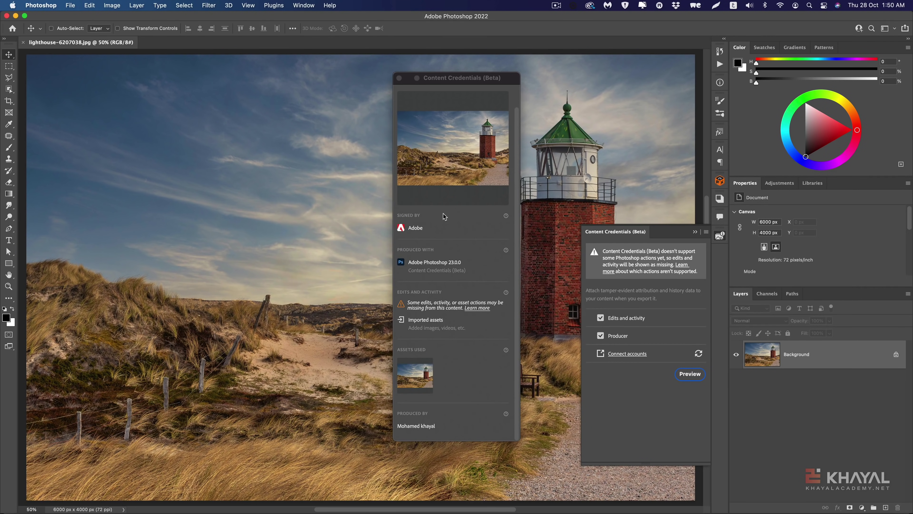
{"action": "left_click", "coordinate": [399, 78]}
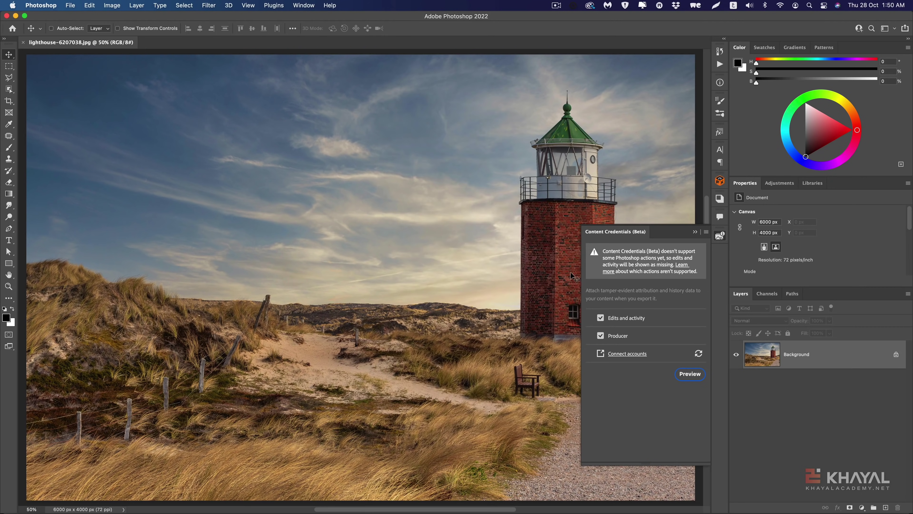
- Add a Black & White adjustment layer, then preview the updated credentials listing Color adjustments
{"action": "left_click", "coordinate": [861, 507]}
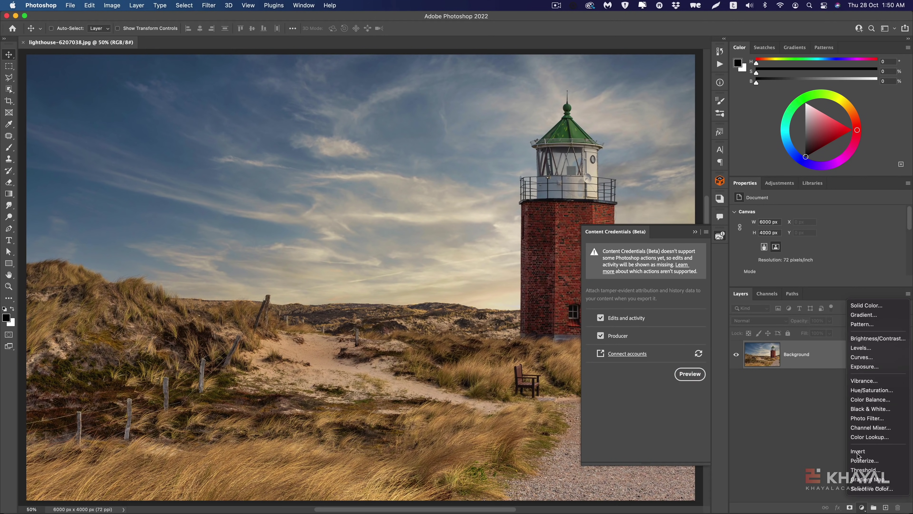
{"action": "left_click", "coordinate": [872, 409]}
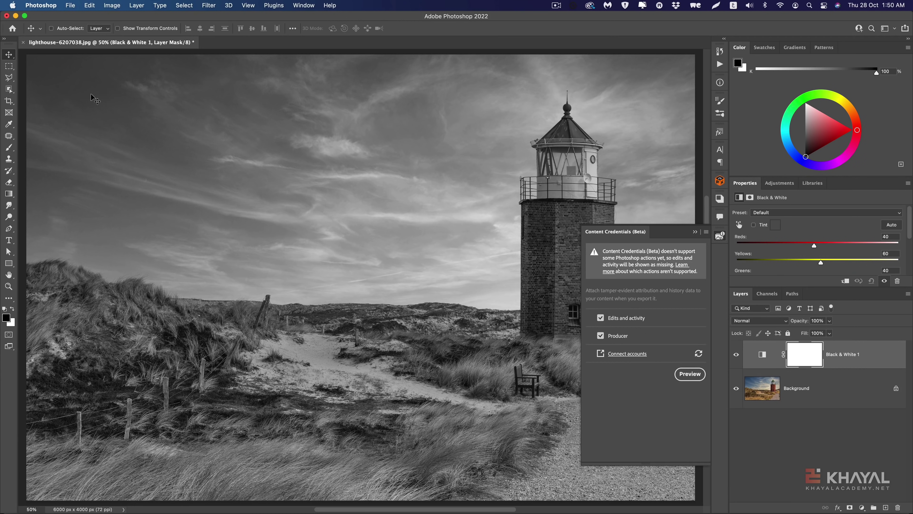
{"action": "left_click", "coordinate": [305, 5]}
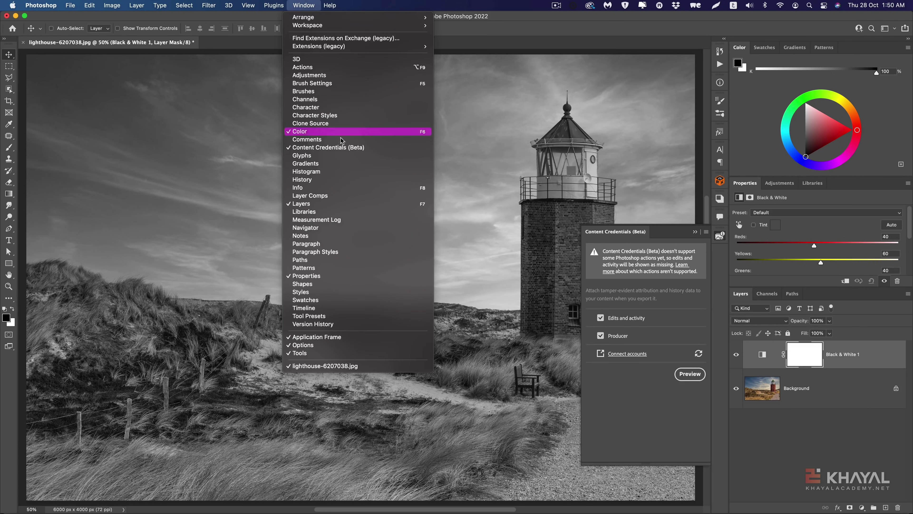
{"action": "left_click", "coordinate": [614, 380]}
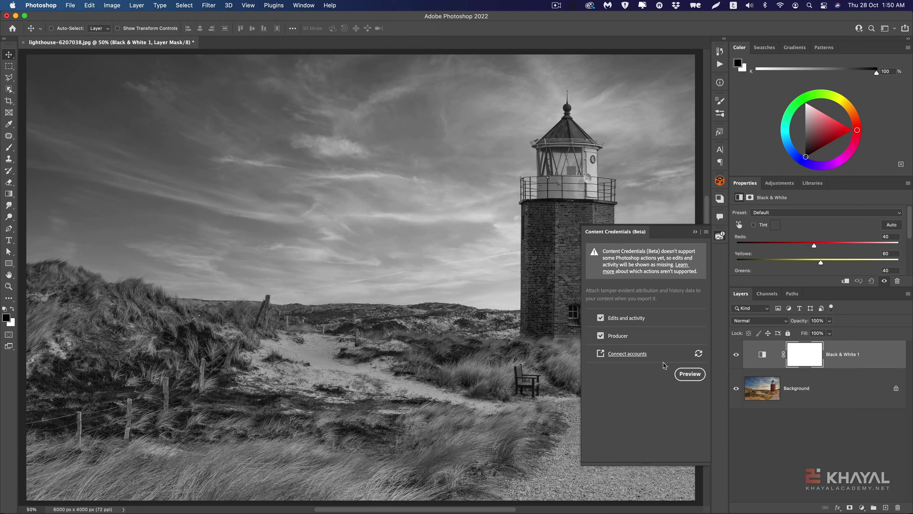
{"action": "left_click", "coordinate": [698, 375]}
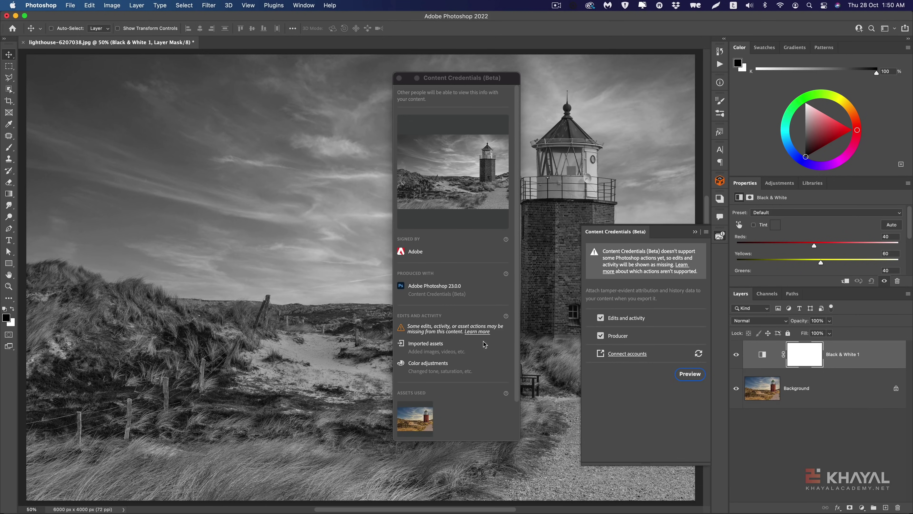
{"action": "left_click_drag", "start_coordinate": [517, 327], "coordinate": [515, 383]}
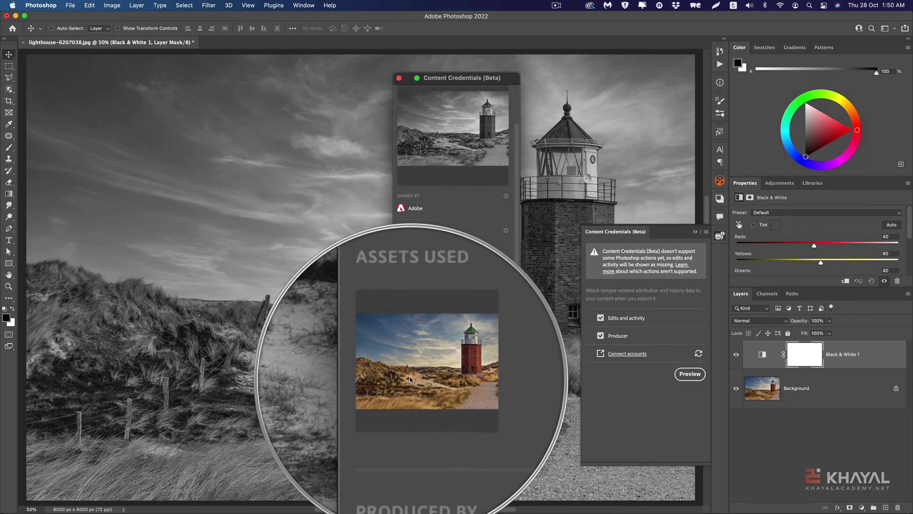
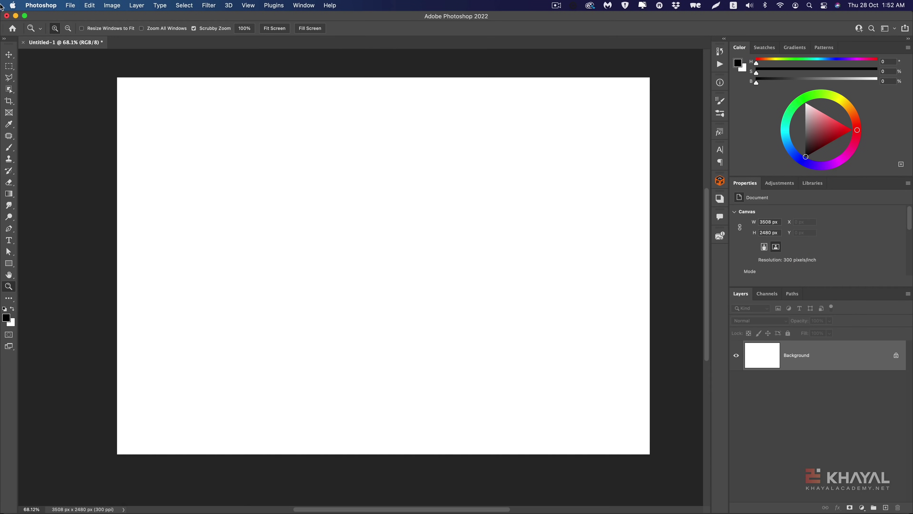
- Pick the Move tool on the blank canvas, then switch over to Adobe Illustrator 2022
{"action": "left_click", "coordinate": [9, 55]}
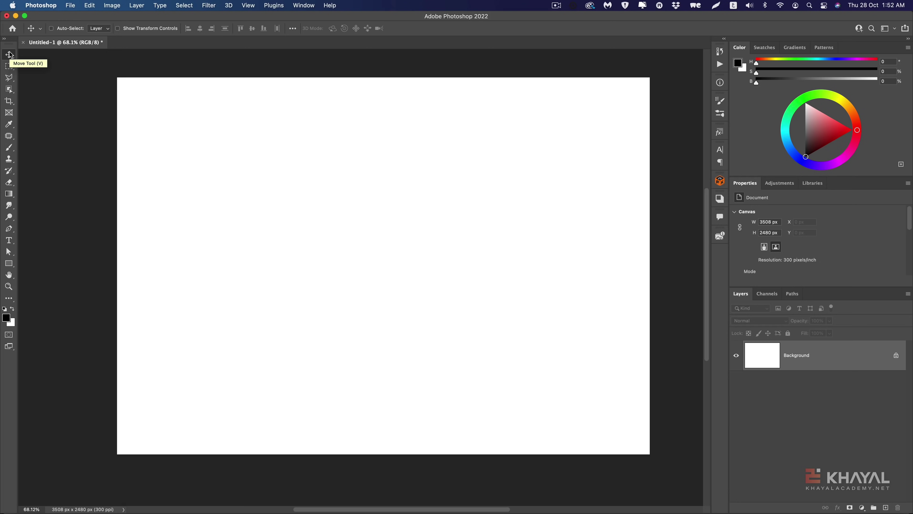
{"action": "left_click_drag", "start_coordinate": [230, 153], "coordinate": [218, 159]}
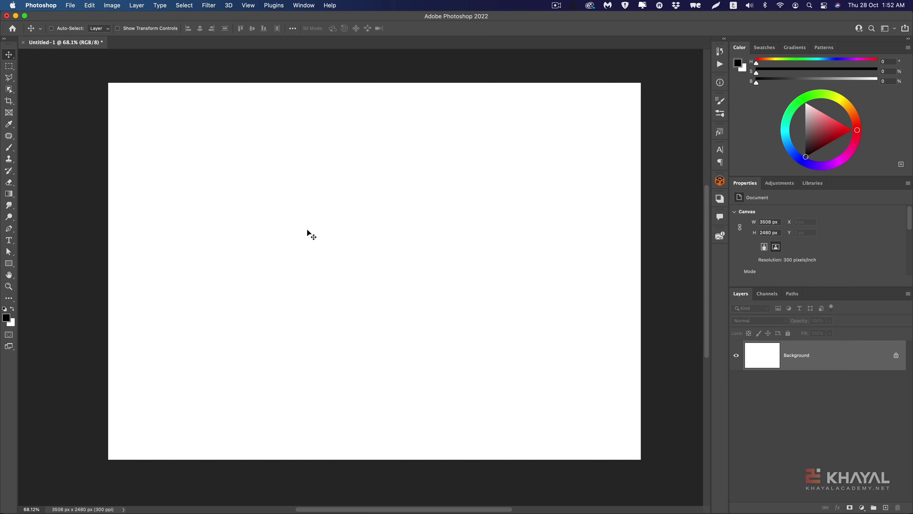
{"action": "key", "text": "super+Tab"}
{"action": "left_click", "coordinate": [604, 257]}
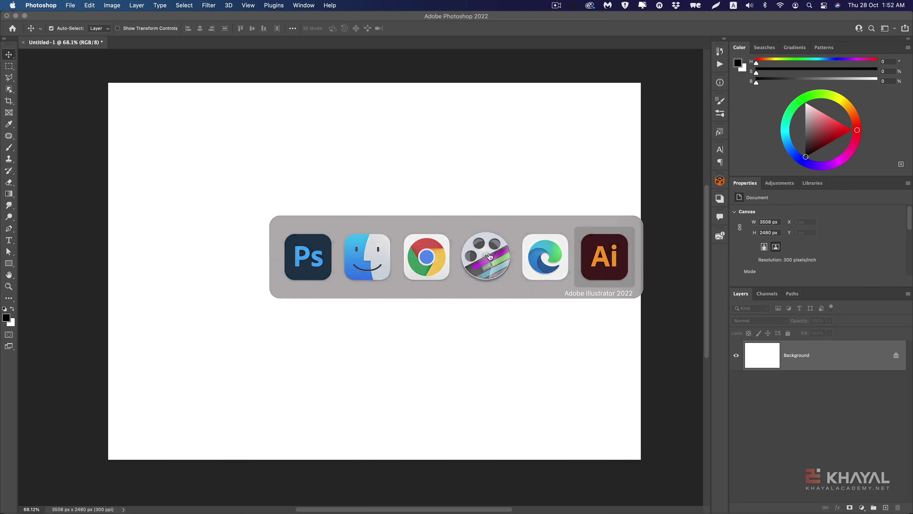
- Zoom in on the whale and emoji artwork and select the whale-and-balloons group
{"action": "key", "text": "z"}
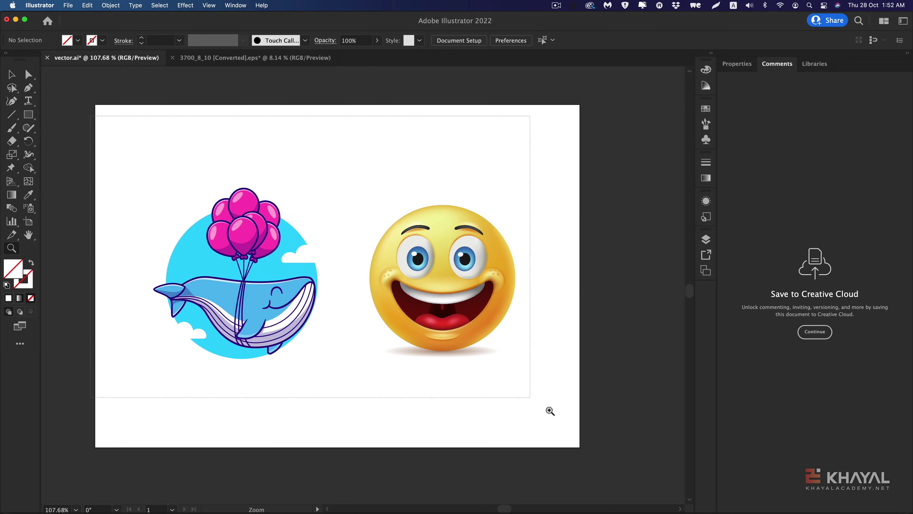
{"action": "left_click_drag", "start_coordinate": [95, 115], "coordinate": [546, 399]}
{"action": "scroll", "coordinate": [493, 364], "scroll_direction": "up", "scroll_amount": 2}
{"action": "key", "text": "v"}
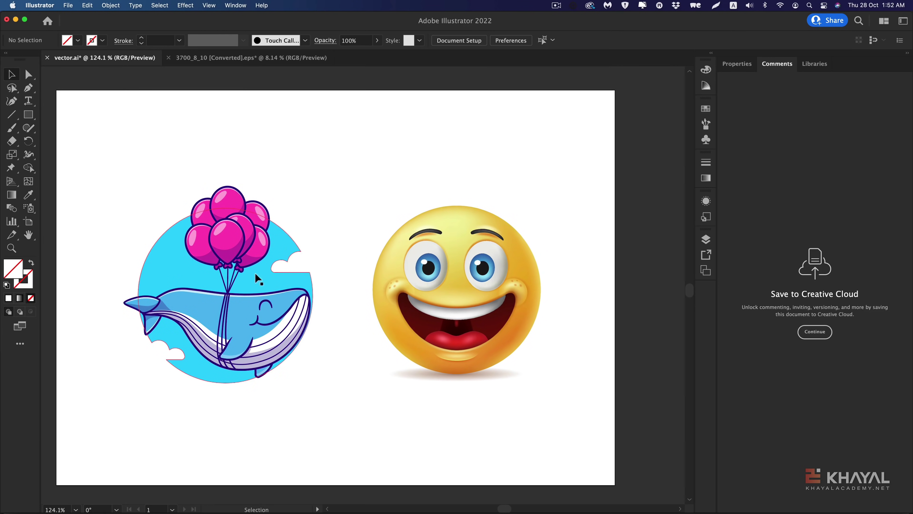
{"action": "left_click", "coordinate": [248, 246]}
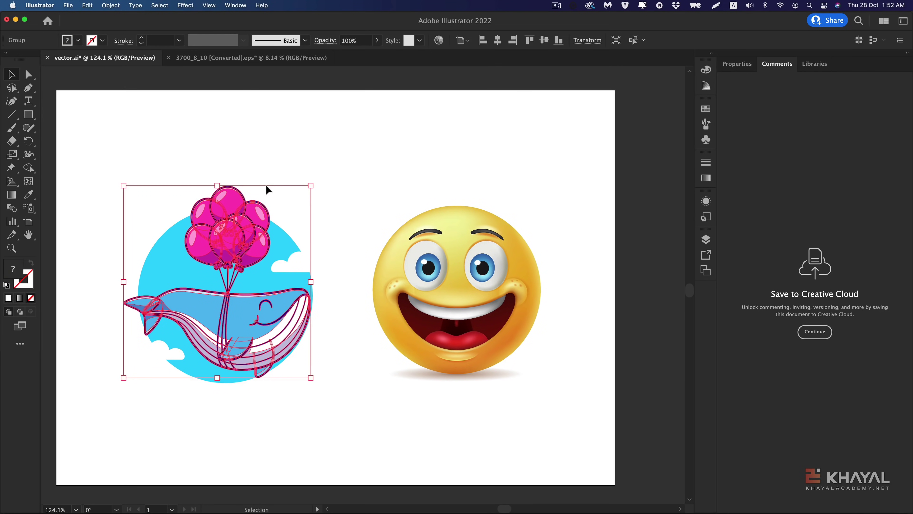
{"action": "left_click", "coordinate": [206, 148]}
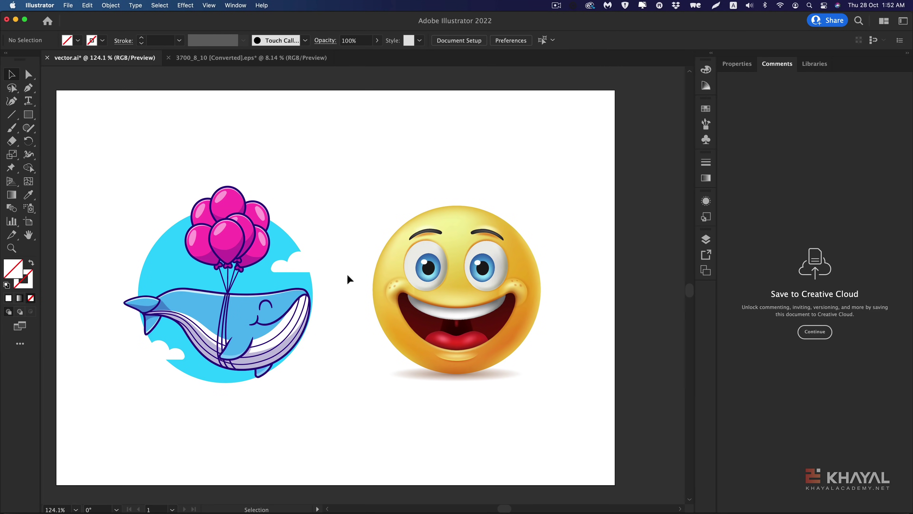
{"action": "left_click", "coordinate": [223, 265]}
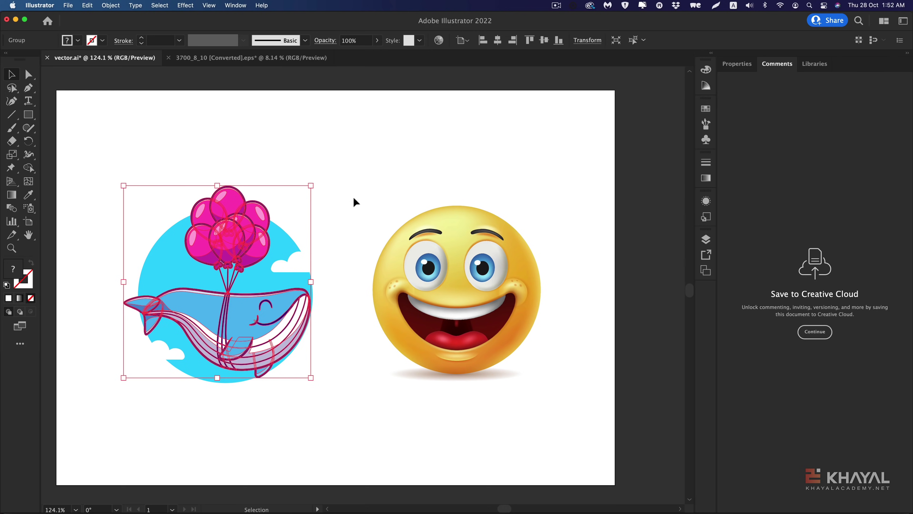
{"action": "left_click", "coordinate": [328, 196]}
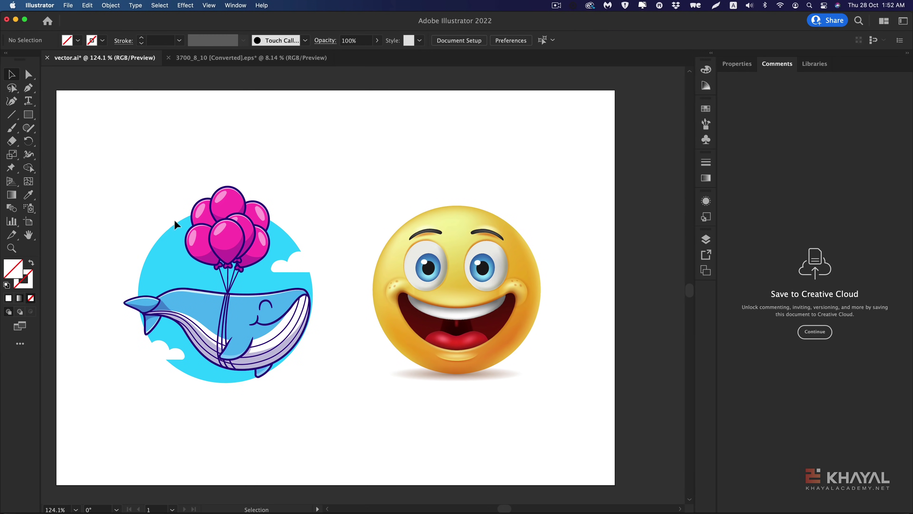
- Reselect the whale-and-balloons group, copy it, and switch back to Photoshop
{"action": "key", "text": "z"}
{"action": "key", "text": "v"}
{"action": "left_click", "coordinate": [228, 313]}
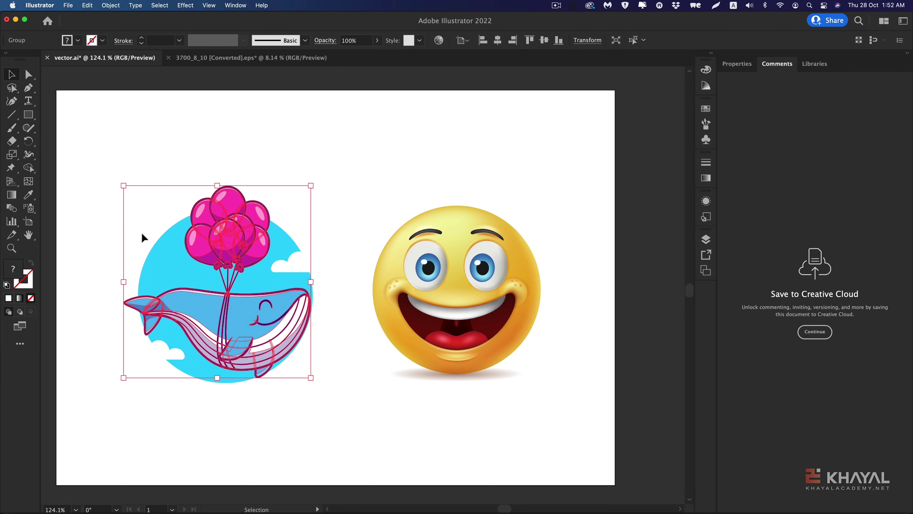
{"action": "left_click", "coordinate": [139, 232]}
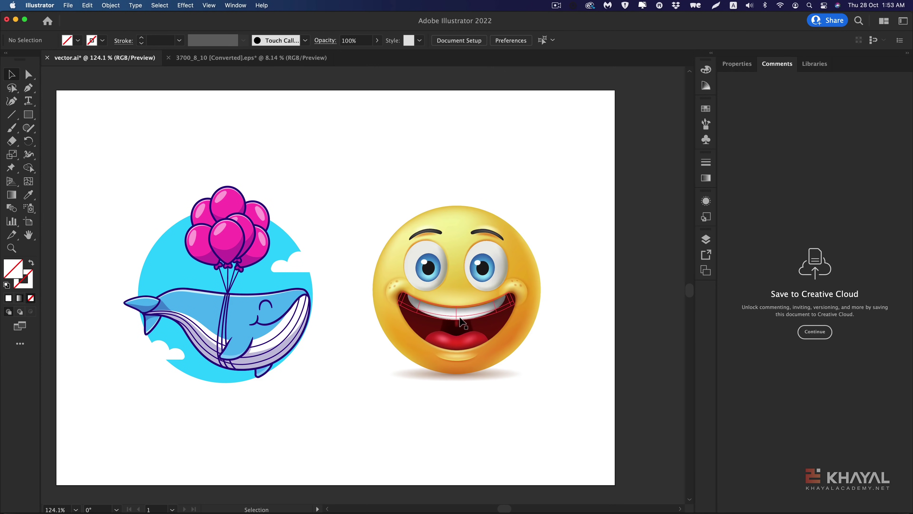
{"action": "left_click", "coordinate": [290, 287]}
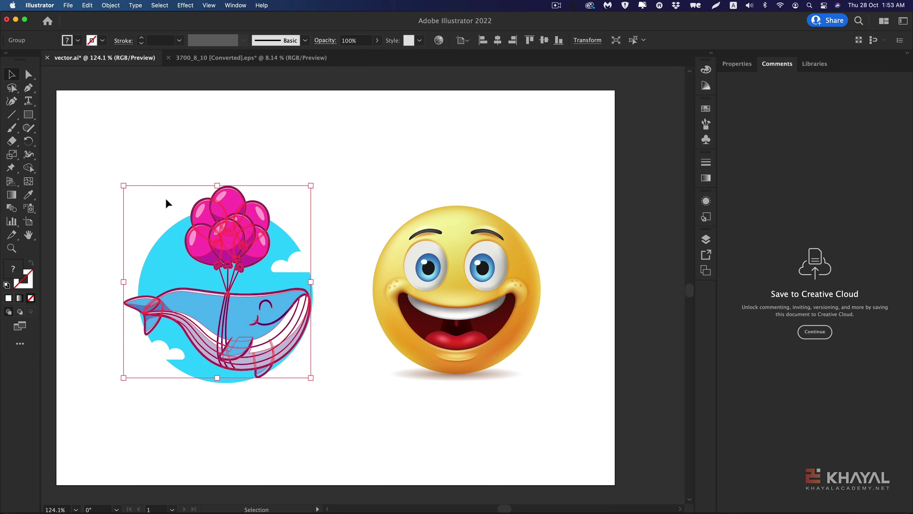
{"action": "key", "text": "a"}
{"action": "key", "text": "super+Tab"}
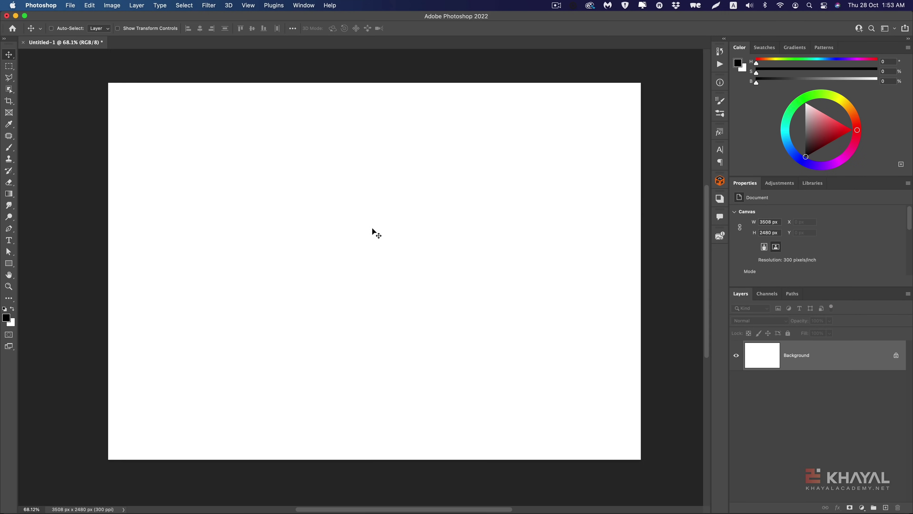
- Paste the copied whale artwork into Photoshop using Paste As: Layers
{"action": "key", "text": "super+v"}
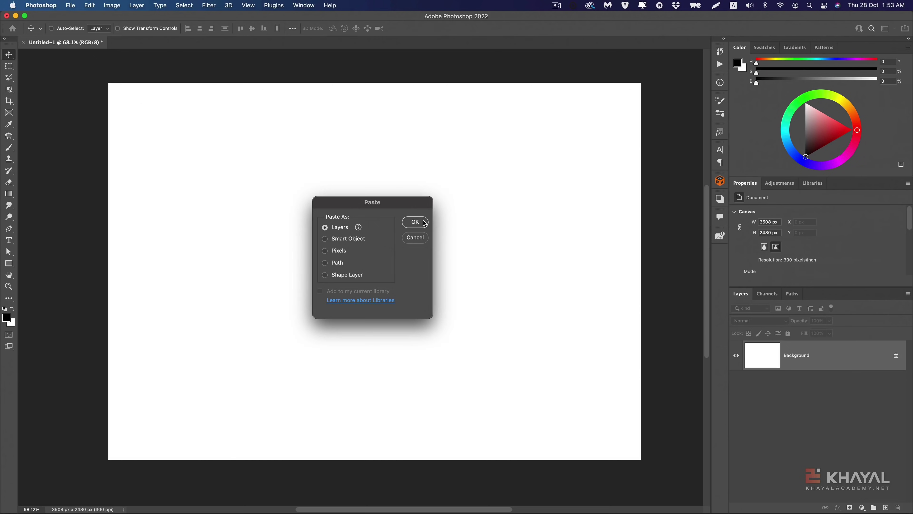
{"action": "left_click", "coordinate": [424, 223]}
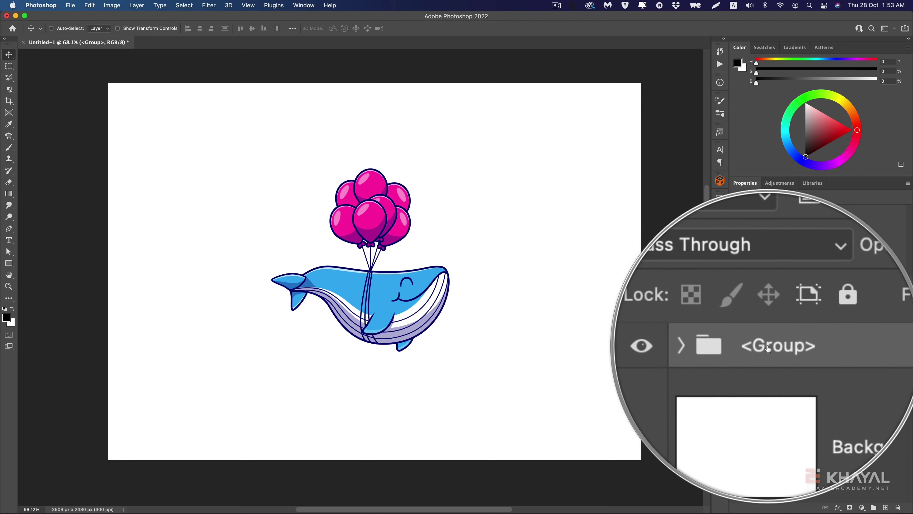
- Expand the pasted <Group> and its nested groups in the Layers panel
{"action": "left_click", "coordinate": [746, 346]}
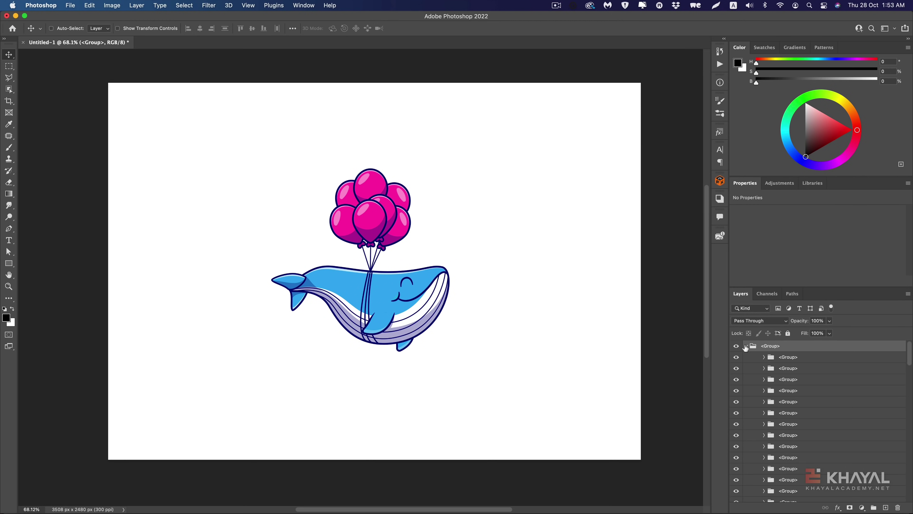
{"action": "scroll", "coordinate": [798, 380], "scroll_direction": "down", "scroll_amount": 3}
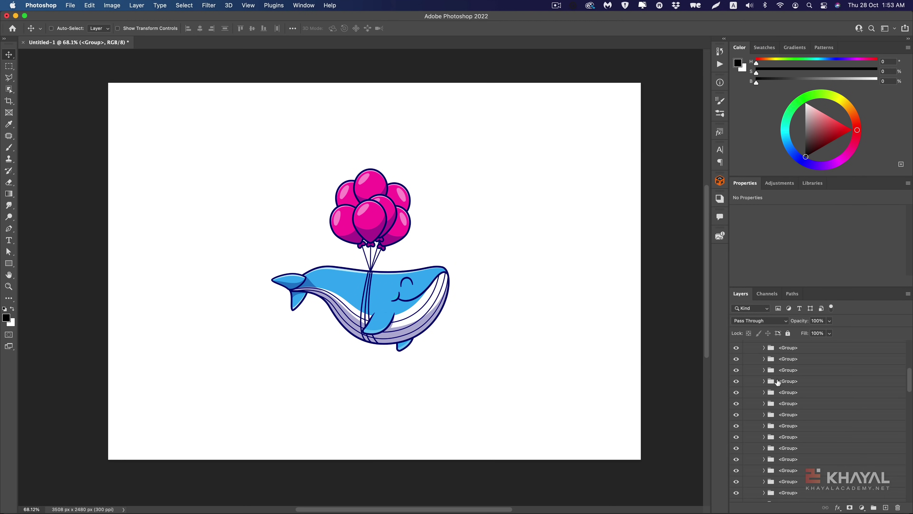
{"action": "left_click", "coordinate": [764, 381]}
{"action": "left_click", "coordinate": [782, 392]}
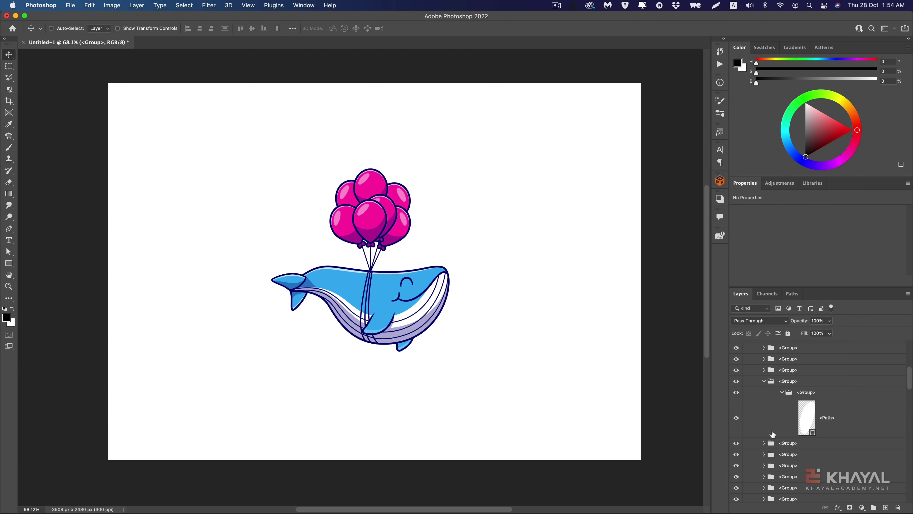
{"action": "left_click", "coordinate": [763, 381]}
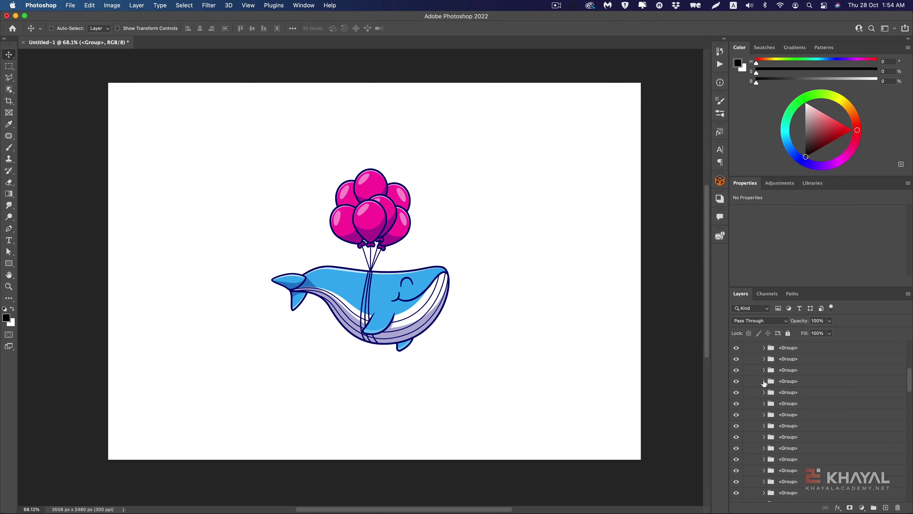
{"action": "left_click", "coordinate": [764, 415]}
{"action": "left_click", "coordinate": [763, 436]}
- Select the whale's blue body <Path>, move it right and back, then zoom in
{"action": "right_click", "coordinate": [345, 283]}
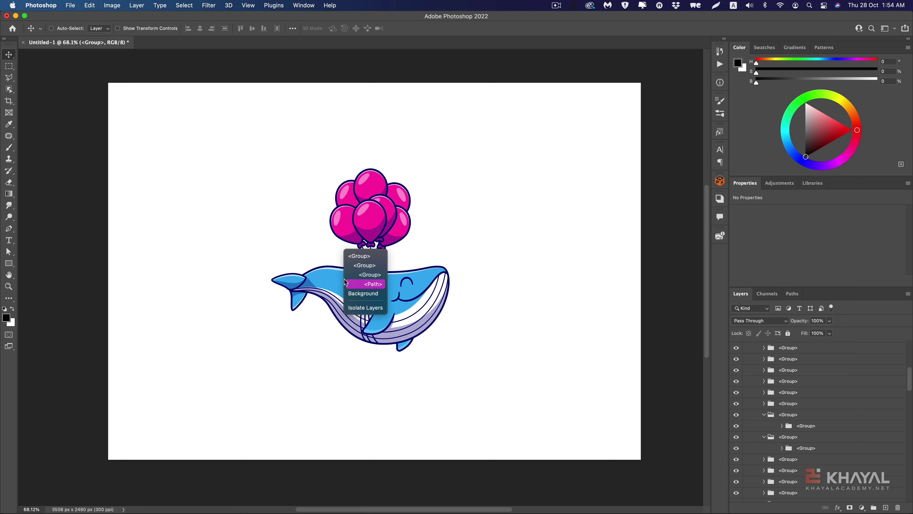
{"action": "left_click", "coordinate": [370, 284]}
{"action": "mouse_move", "coordinate": [316, 280]}
{"action": "left_mouse_down"}
{"action": "mouse_move", "coordinate": [538, 321]}
{"action": "mouse_move", "coordinate": [545, 282]}
{"action": "left_mouse_up"}
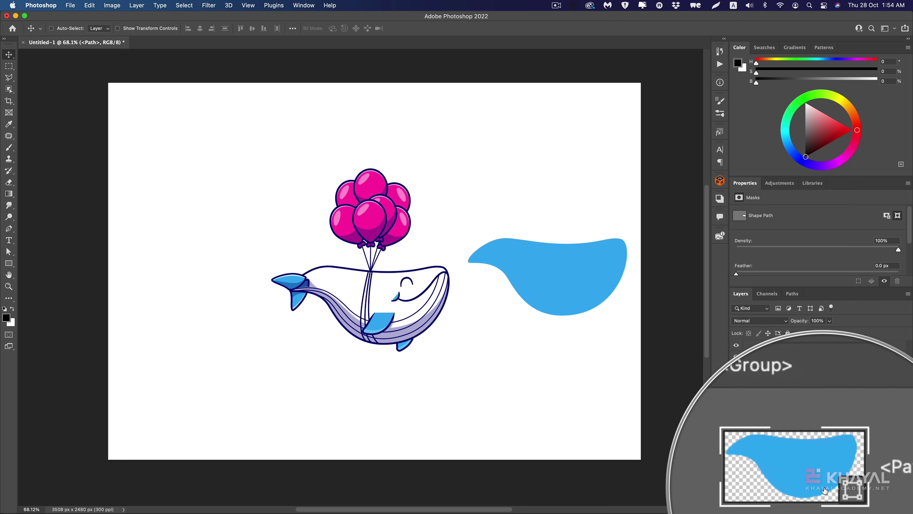
{"action": "left_click_drag", "start_coordinate": [601, 342], "coordinate": [471, 304]}
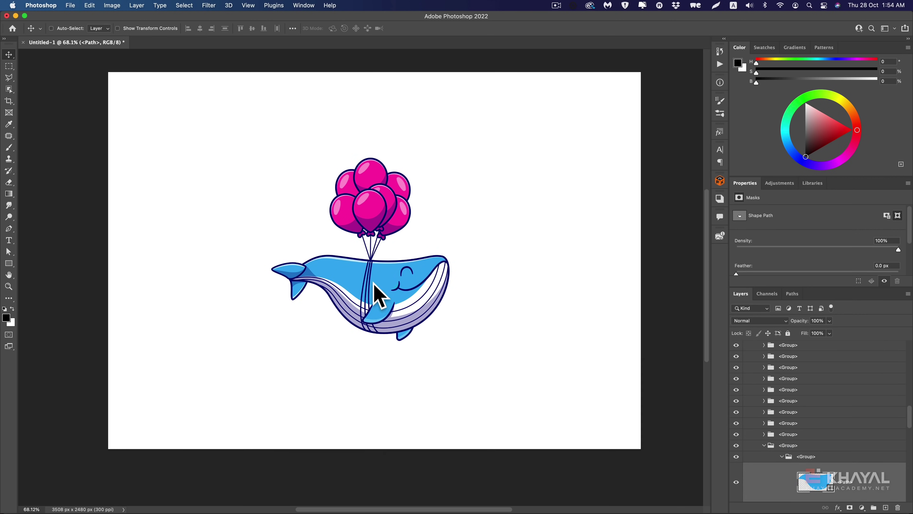
{"action": "key", "text": "z"}
{"action": "left_click", "coordinate": [357, 287]}
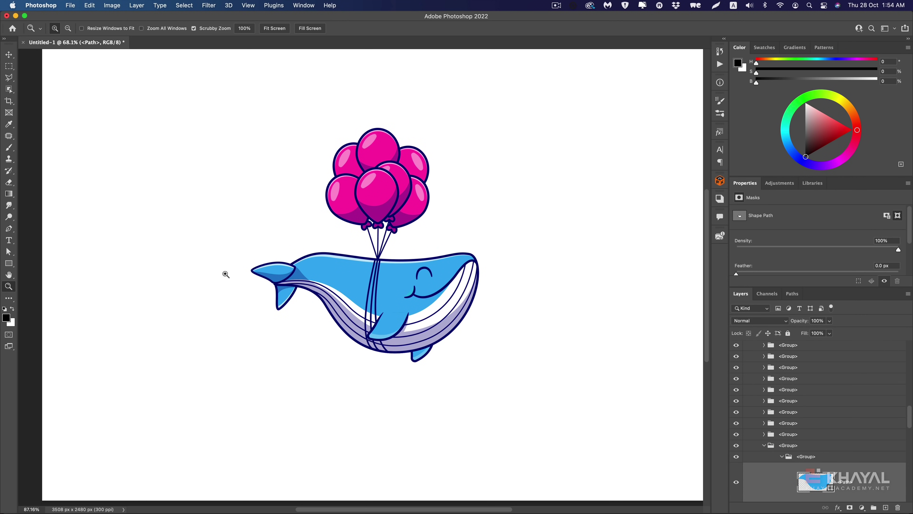
- Drag the tail anchors with Direct Selection into a large sweeping shape behind the whale
{"action": "key", "text": "v"}
{"action": "left_click", "coordinate": [9, 253]}
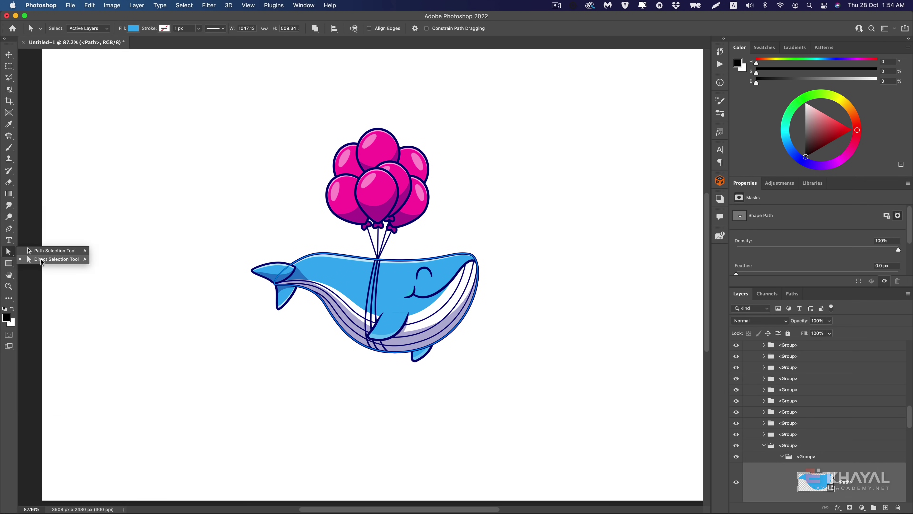
{"action": "left_click", "coordinate": [37, 257]}
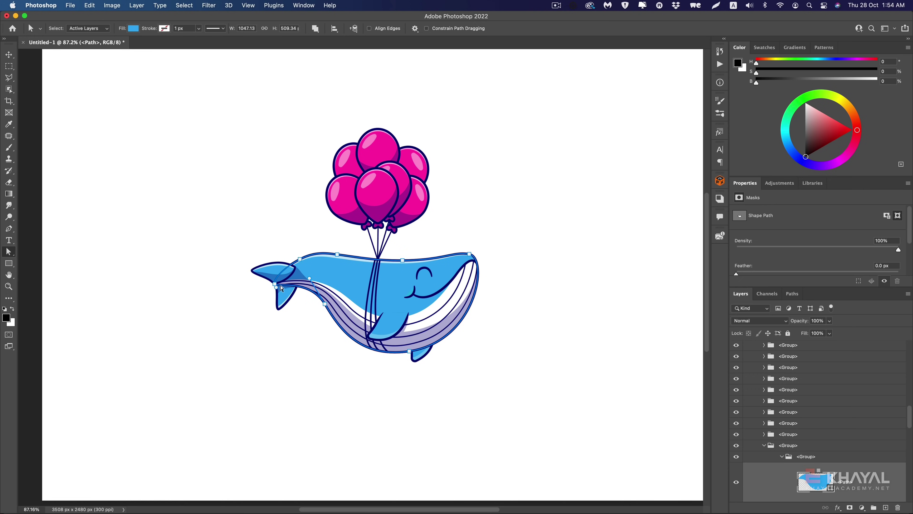
{"action": "left_click_drag", "start_coordinate": [276, 284], "coordinate": [178, 321]}
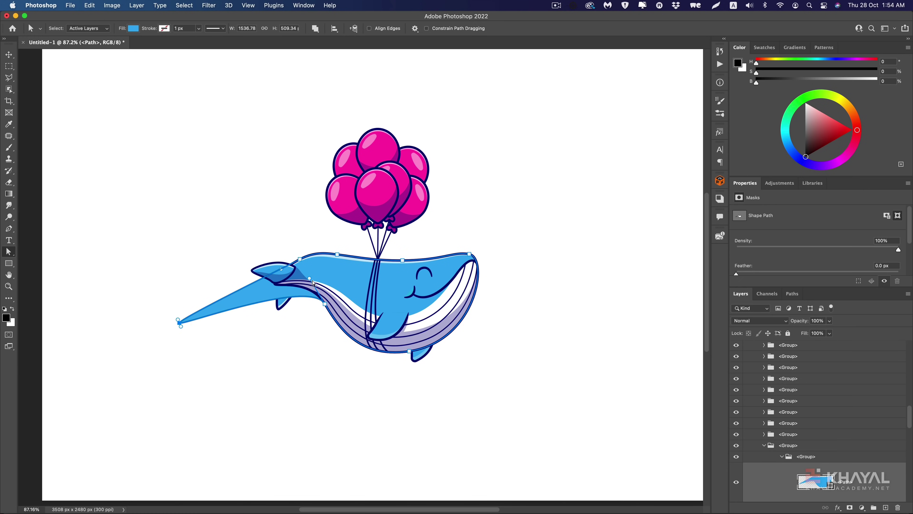
{"action": "left_click_drag", "start_coordinate": [313, 283], "coordinate": [275, 478]}
{"action": "left_click_drag", "start_coordinate": [309, 278], "coordinate": [247, 204]}
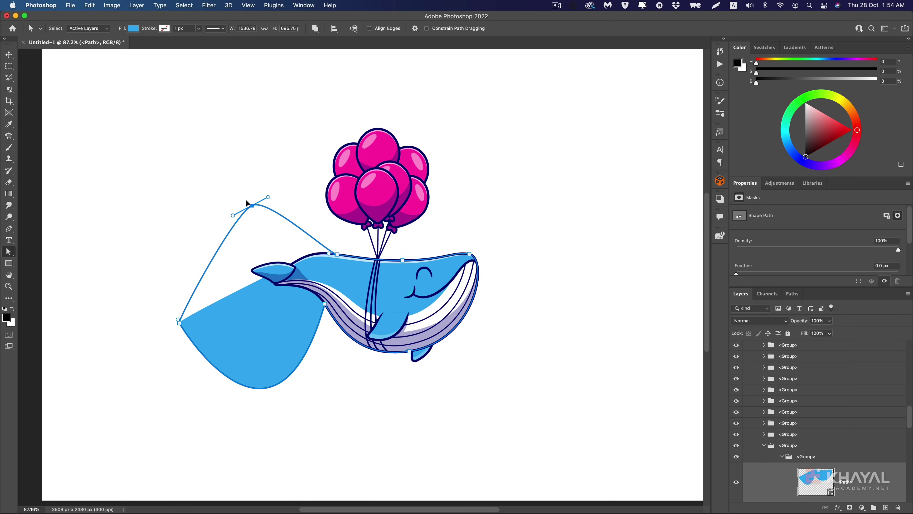
{"action": "mouse_move", "coordinate": [338, 254]}
{"action": "left_mouse_down"}
{"action": "mouse_move", "coordinate": [297, 255]}
{"action": "mouse_move", "coordinate": [298, 230]}
{"action": "left_mouse_up"}
- Try dark and dark-grey solid fills, then pink, orange-red-purple and yellow-to-red gradients
{"action": "left_click", "coordinate": [134, 28]}
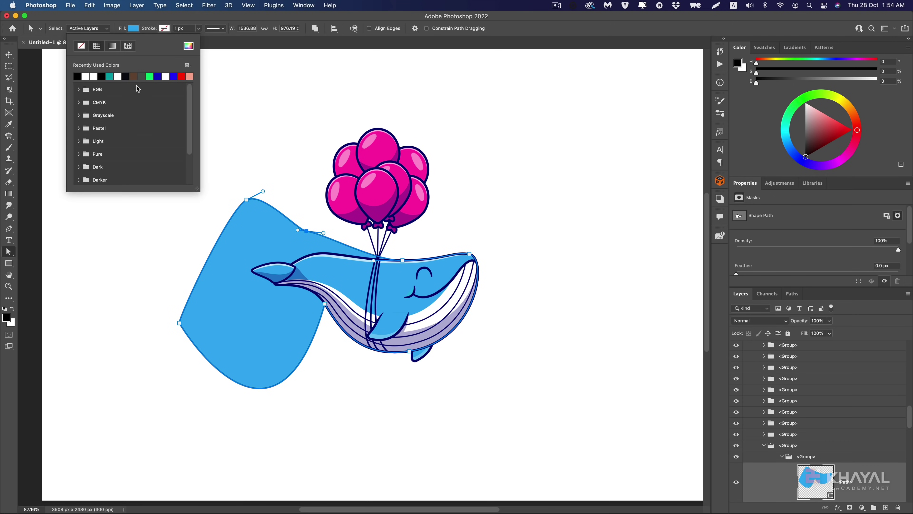
{"action": "left_click", "coordinate": [154, 76]}
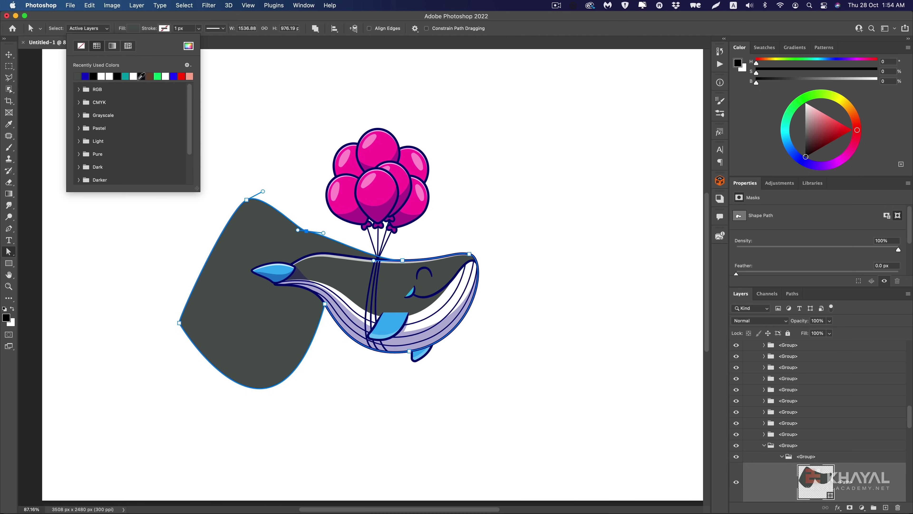
{"action": "left_click", "coordinate": [145, 76]}
{"action": "left_click", "coordinate": [113, 46]}
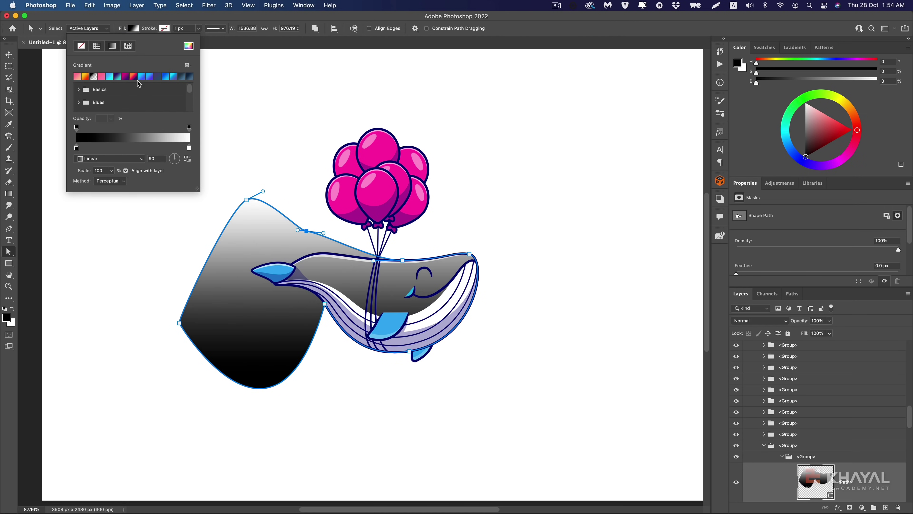
{"action": "left_click", "coordinate": [102, 76]}
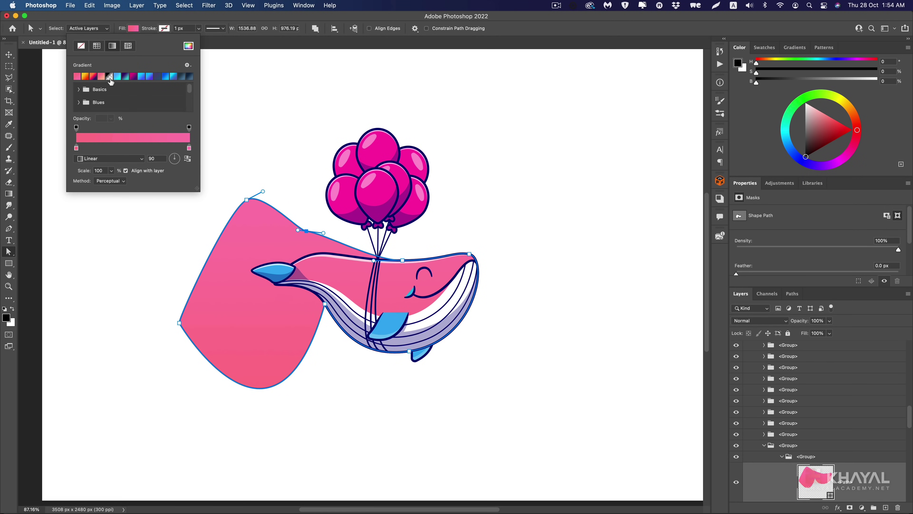
{"action": "left_click", "coordinate": [95, 76]}
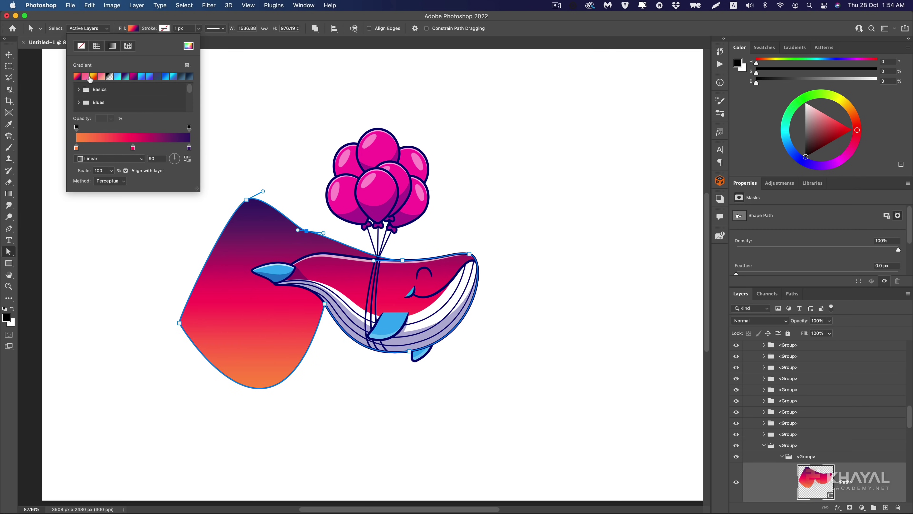
{"action": "left_click", "coordinate": [92, 77]}
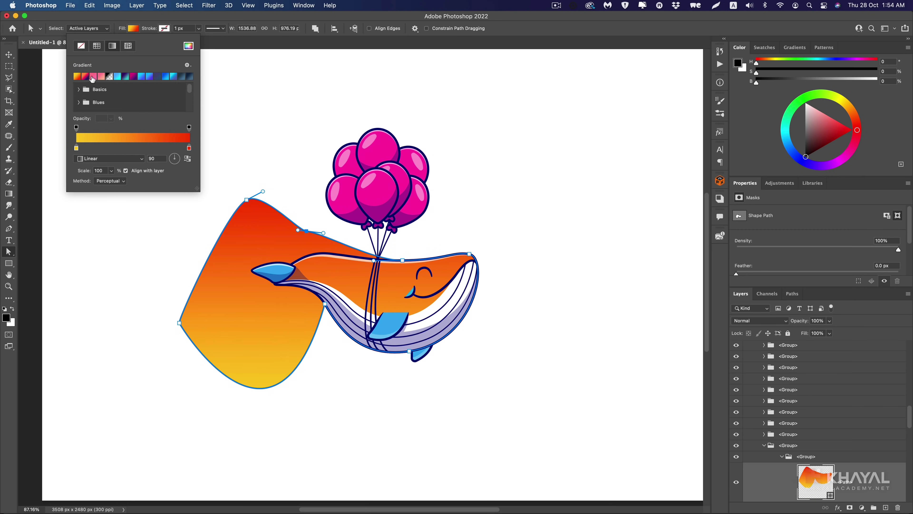
- Undo the gradient back to solid blue, then select the whole smiley emoji in Illustrator
{"action": "left_click", "coordinate": [221, 20]}
{"action": "left_click", "coordinate": [8, 54]}
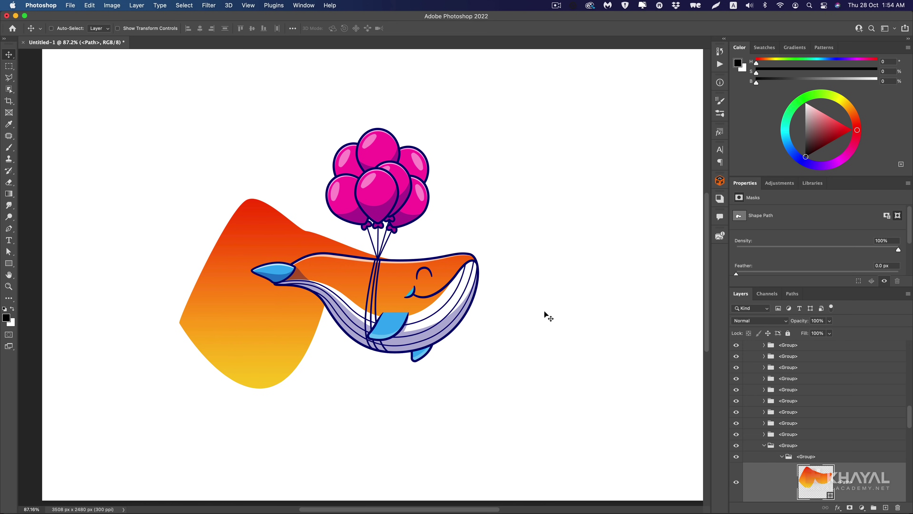
{"action": "key", "text": "ctrl+z"}
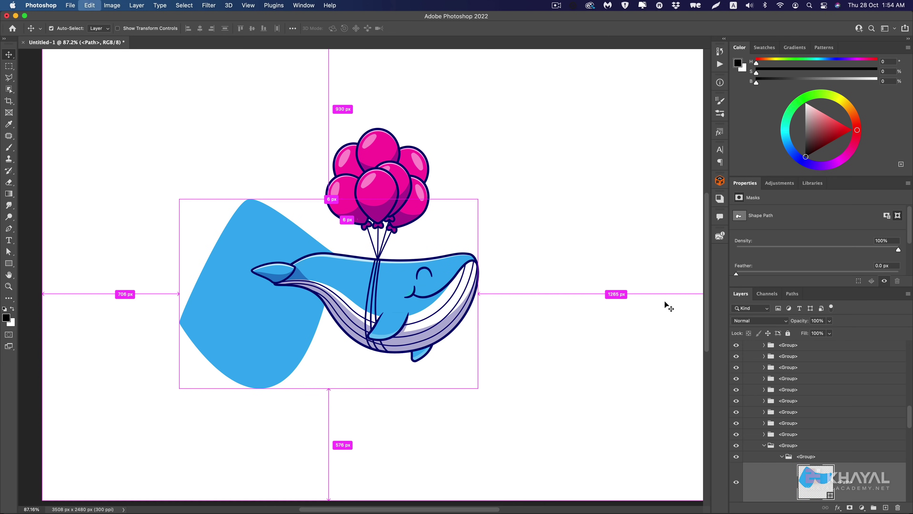
{"action": "key", "text": "ctrl+z"}
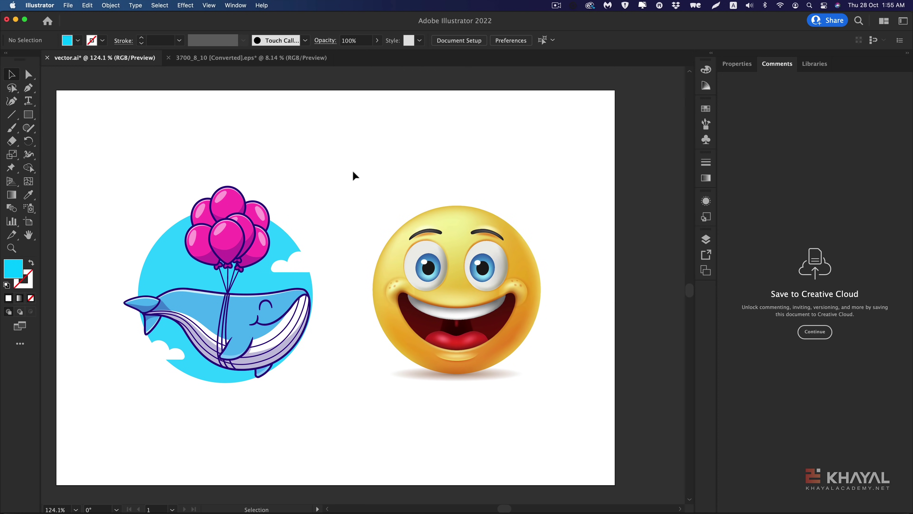
{"action": "left_click_drag", "start_coordinate": [352, 172], "coordinate": [586, 432]}
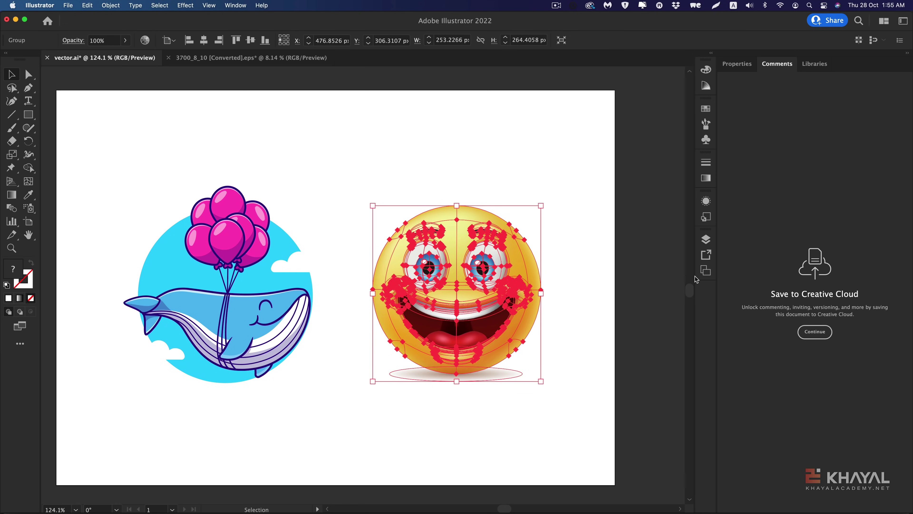
- Inspect the emoji's nested groups under the Face layer, copy it, and return to Photoshop
{"action": "left_click", "coordinate": [706, 239]}
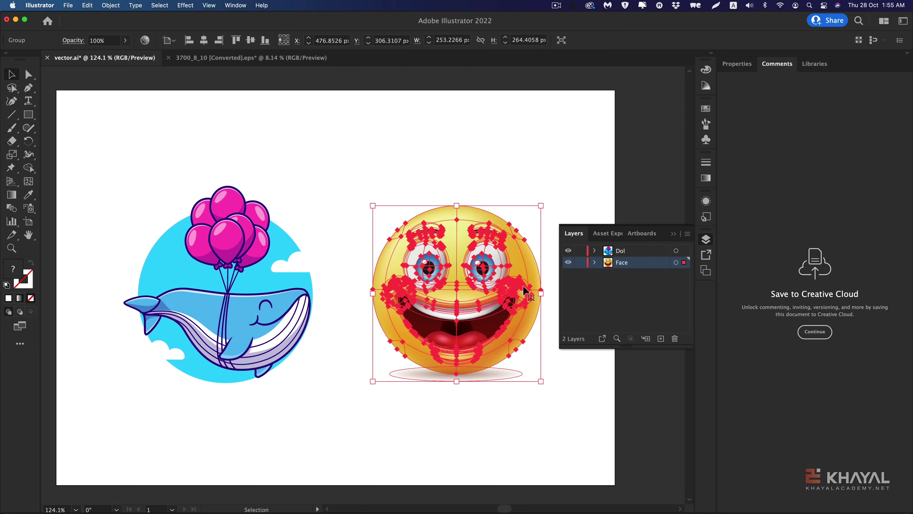
{"action": "left_click", "coordinate": [594, 262]}
{"action": "left_click", "coordinate": [608, 274]}
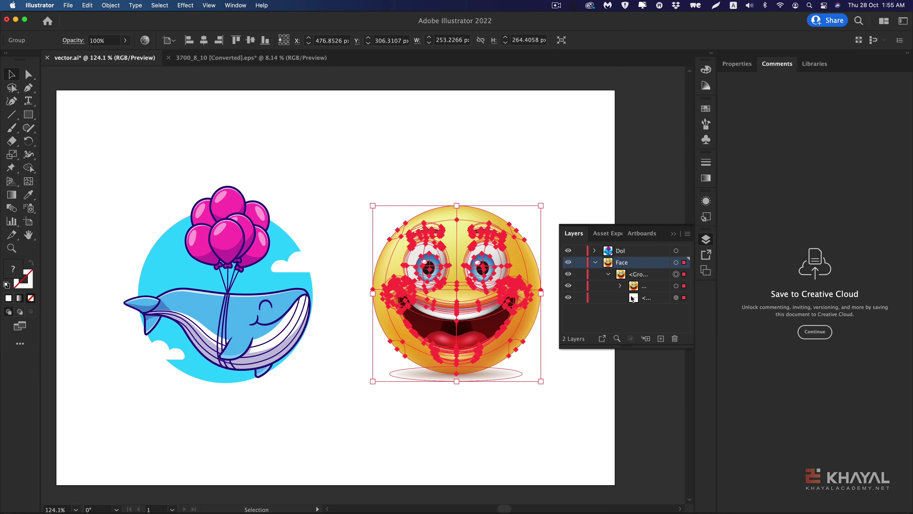
{"action": "left_click", "coordinate": [621, 285]}
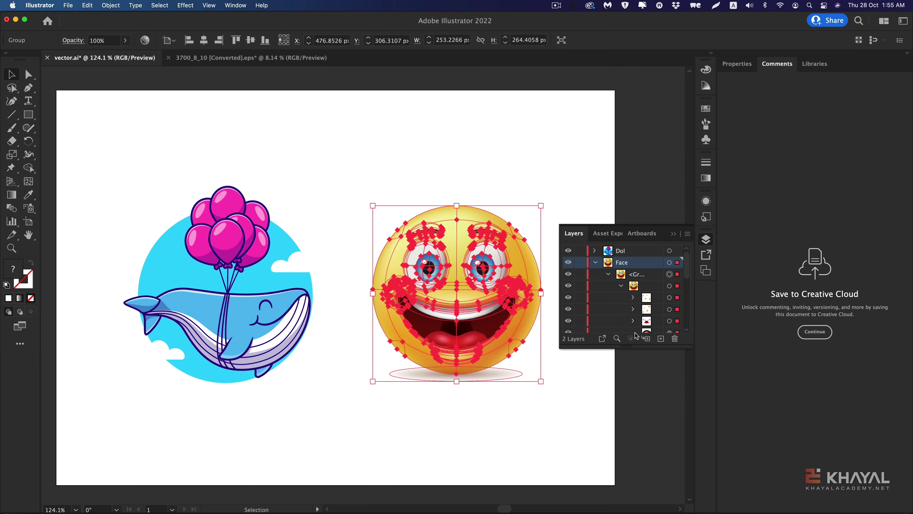
{"action": "left_click", "coordinate": [595, 262]}
{"action": "key", "text": "super+c"}
{"action": "key", "text": "super+Tab"}
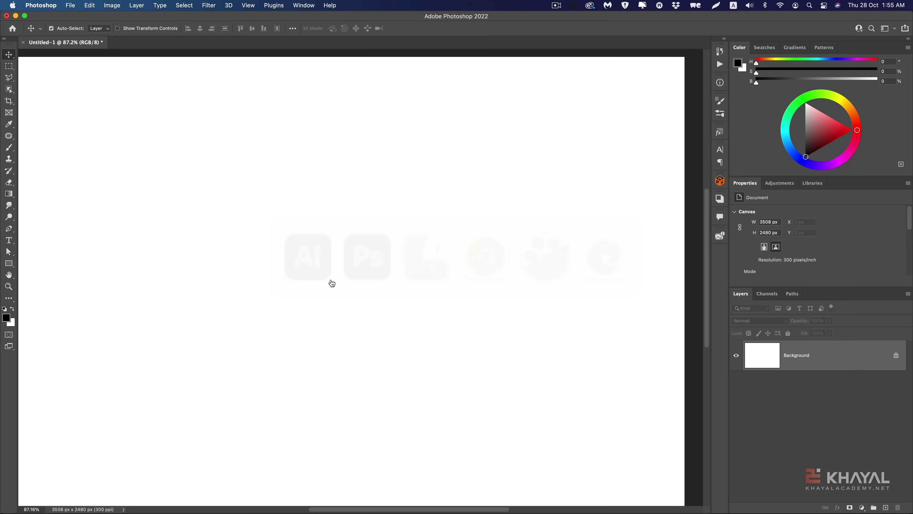
- Paste the smiley as layers, keeping clipping masks as vector masks and accepting rasterization
{"action": "key", "text": "super+v"}
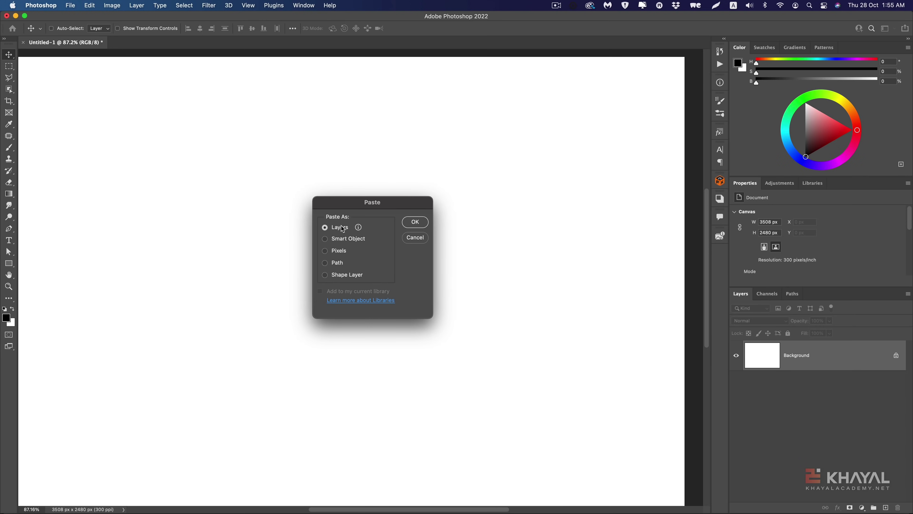
{"action": "left_click", "coordinate": [412, 220]}
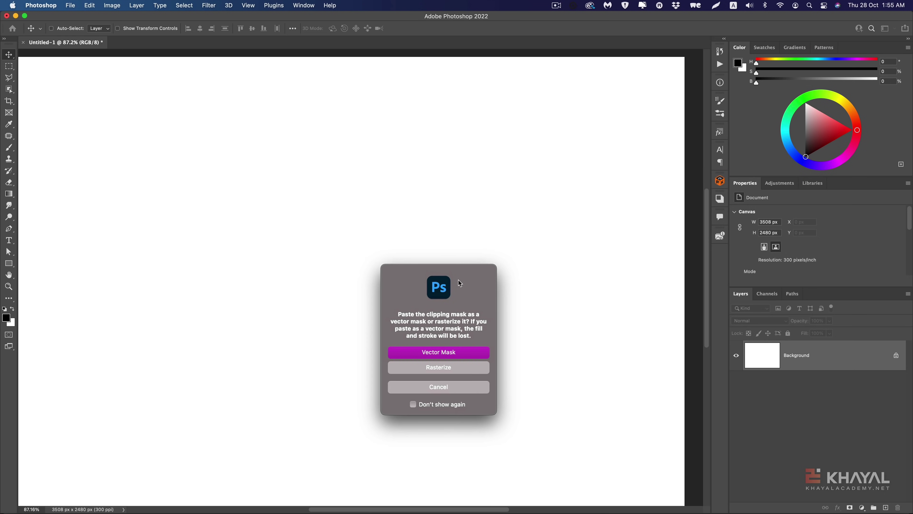
{"action": "left_click_drag", "start_coordinate": [458, 280], "coordinate": [367, 210]}
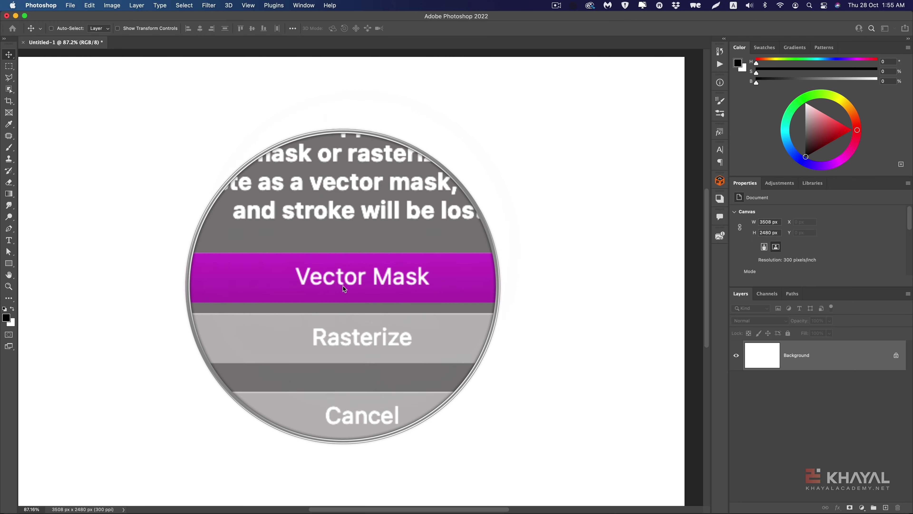
{"action": "left_click", "coordinate": [348, 286]}
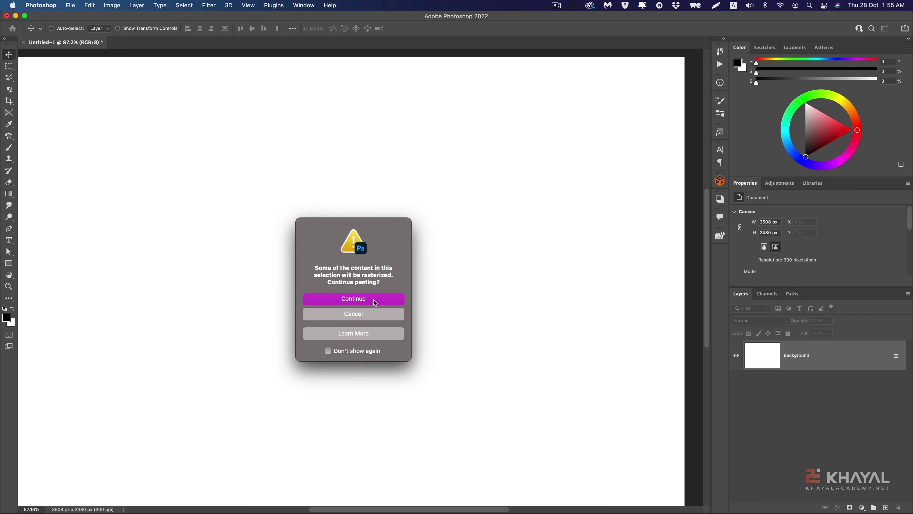
{"action": "left_click", "coordinate": [375, 302]}
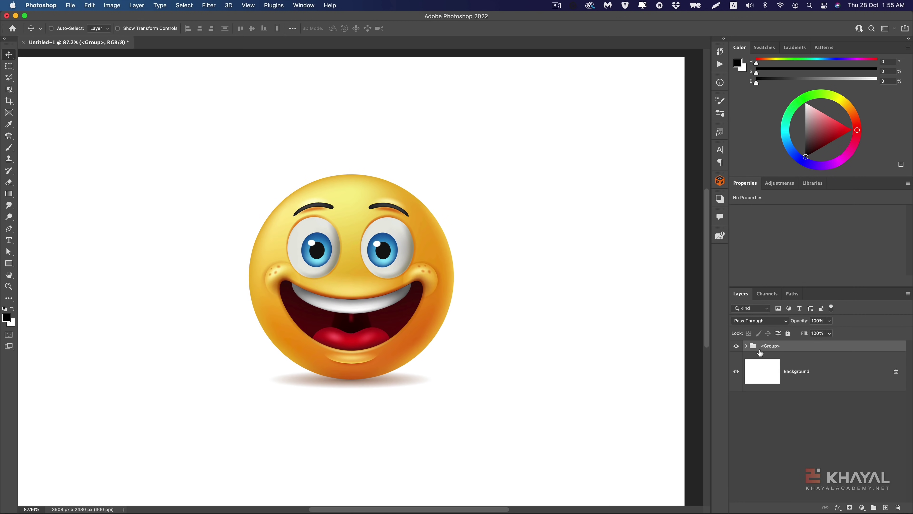
- Toggle the smiley's drop shadow off and on, then move it further down
{"action": "left_click", "coordinate": [746, 346]}
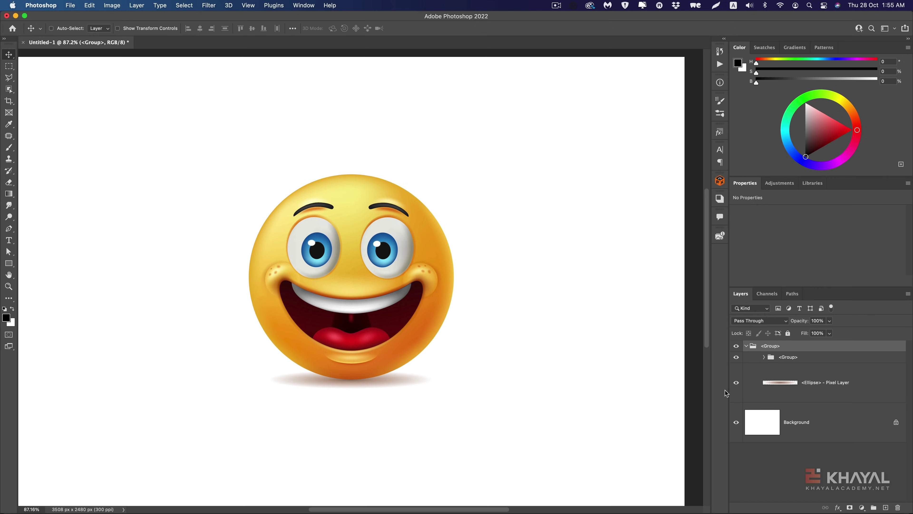
{"action": "left_click", "coordinate": [736, 384]}
{"action": "left_click", "coordinate": [838, 390]}
{"action": "mouse_move", "coordinate": [426, 371]}
{"action": "left_mouse_down"}
{"action": "mouse_move", "coordinate": [425, 423]}
{"action": "mouse_move", "coordinate": [429, 412]}
{"action": "left_mouse_up"}
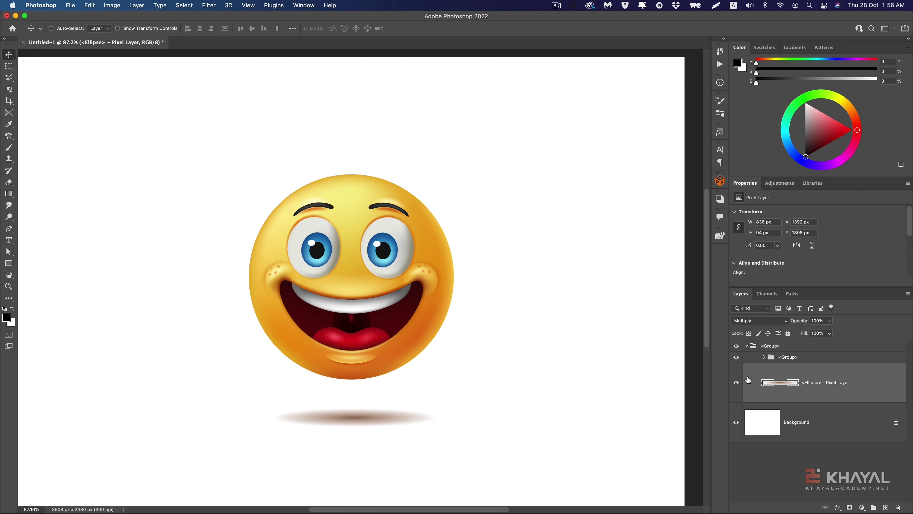
- Expand the emoji's nested groups to reveal their Mesh layers and select a brownish Mesh
{"action": "left_click", "coordinate": [746, 346]}
{"action": "left_click", "coordinate": [764, 357]}
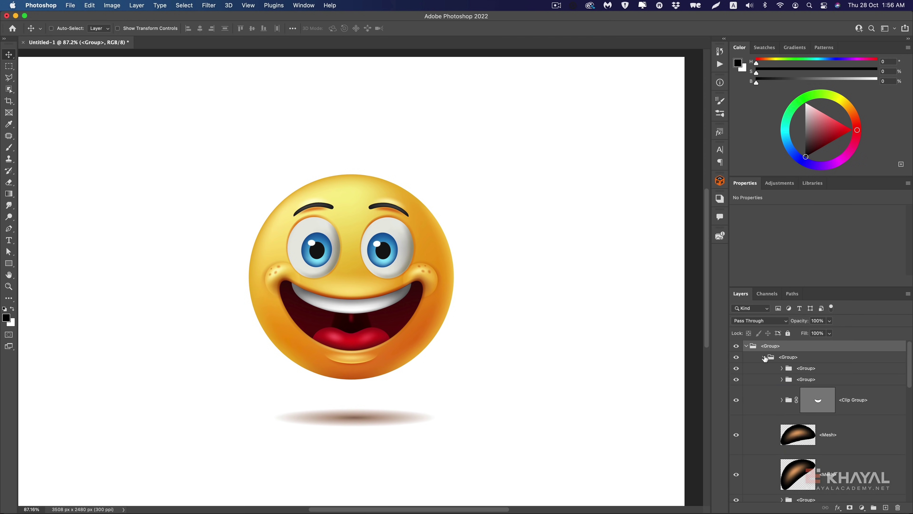
{"action": "scroll", "coordinate": [826, 417], "scroll_direction": "down", "scroll_amount": 3}
{"action": "scroll", "coordinate": [827, 416], "scroll_direction": "down", "scroll_amount": 2}
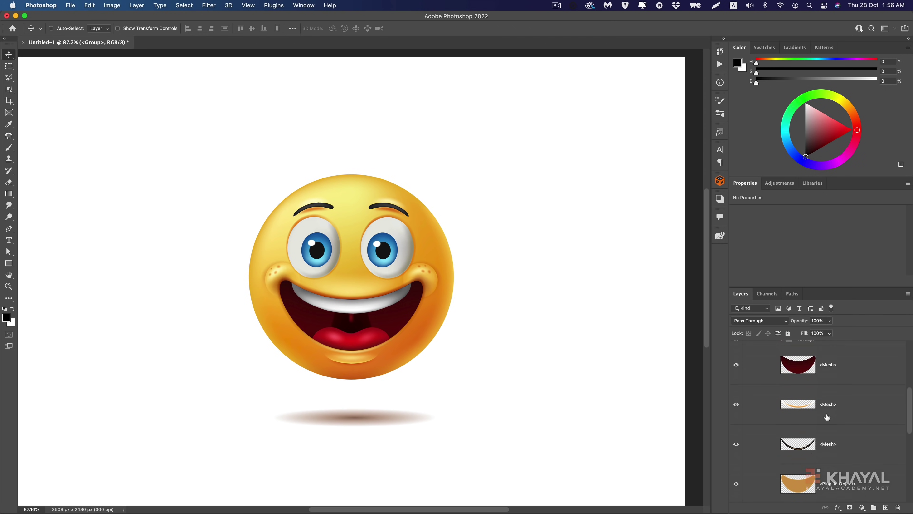
{"action": "scroll", "coordinate": [827, 416], "scroll_direction": "down", "scroll_amount": 3}
{"action": "scroll", "coordinate": [827, 416], "scroll_direction": "down", "scroll_amount": 2}
{"action": "scroll", "coordinate": [827, 416], "scroll_direction": "down", "scroll_amount": 2}
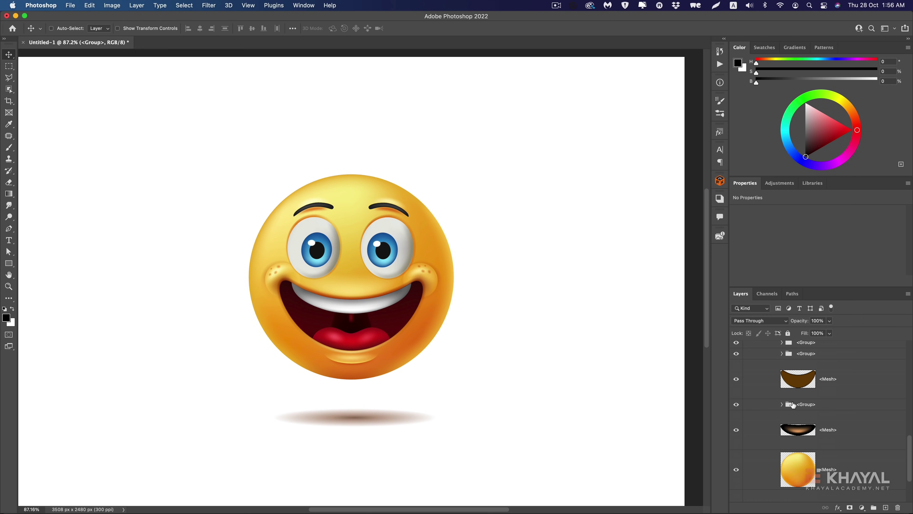
{"action": "left_click", "coordinate": [781, 405]}
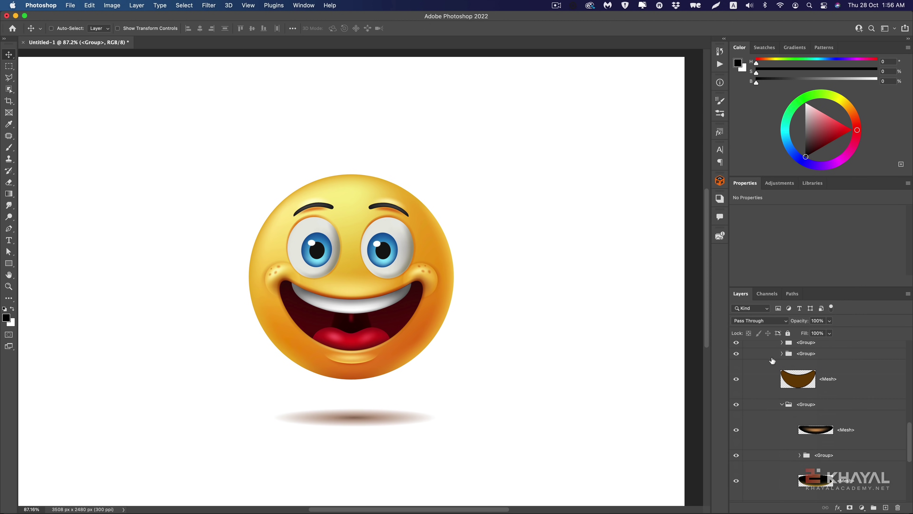
{"action": "left_click", "coordinate": [781, 354]}
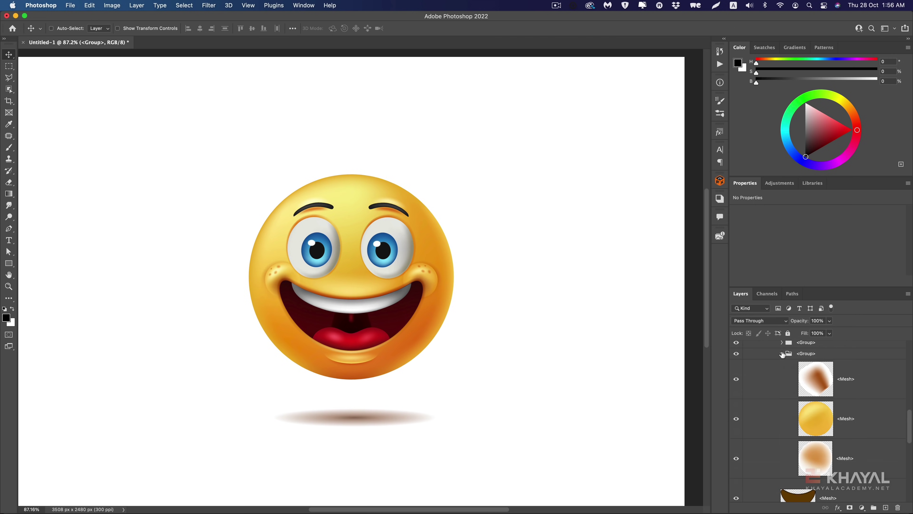
{"action": "left_click", "coordinate": [805, 378]}
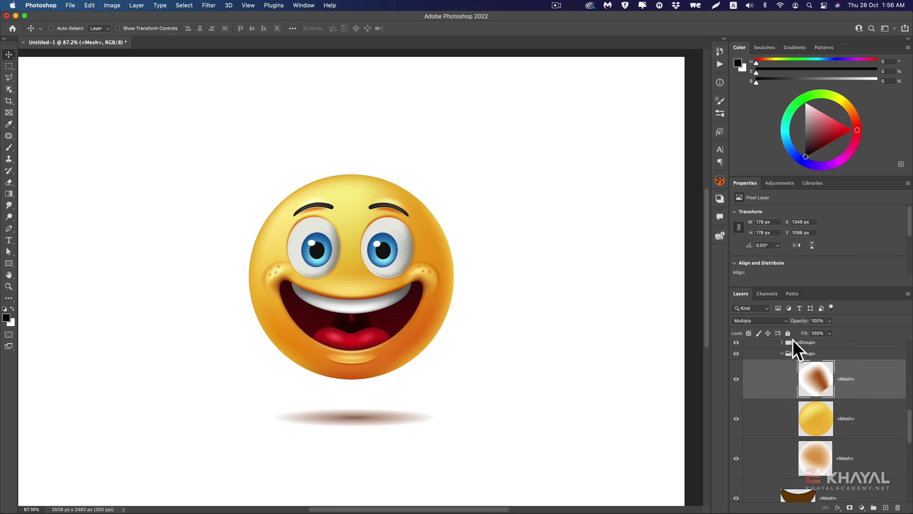
{"action": "scroll", "coordinate": [831, 359], "scroll_direction": "down", "scroll_amount": 3}
{"action": "scroll", "coordinate": [833, 367], "scroll_direction": "down", "scroll_amount": 3}
{"action": "scroll", "coordinate": [840, 376], "scroll_direction": "down", "scroll_amount": 3}
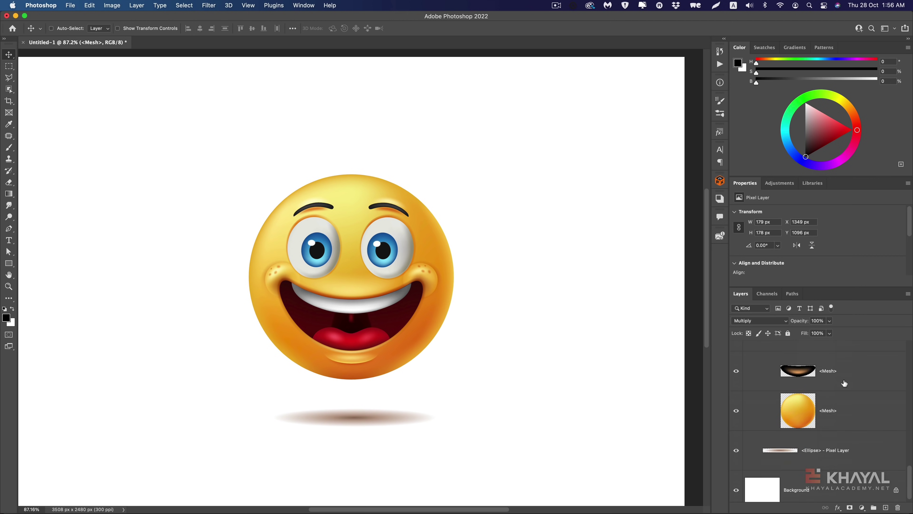
{"action": "scroll", "coordinate": [845, 383], "scroll_direction": "down", "scroll_amount": 2}
- Pull the right eye's highlight and pupil layers out of the eye
{"action": "right_click", "coordinate": [378, 245]}
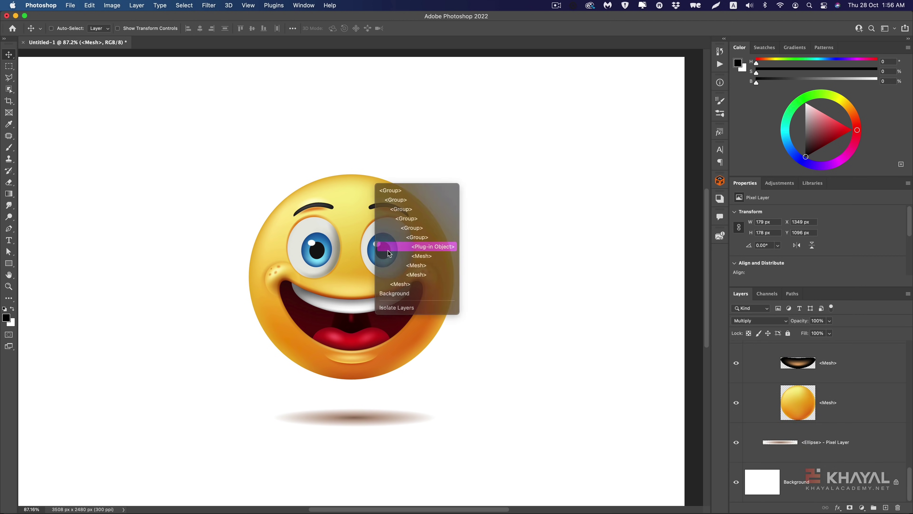
{"action": "left_click", "coordinate": [383, 248]}
{"action": "left_click_drag", "start_coordinate": [383, 248], "coordinate": [516, 235]}
{"action": "right_click", "coordinate": [382, 252]}
{"action": "left_click", "coordinate": [399, 253]}
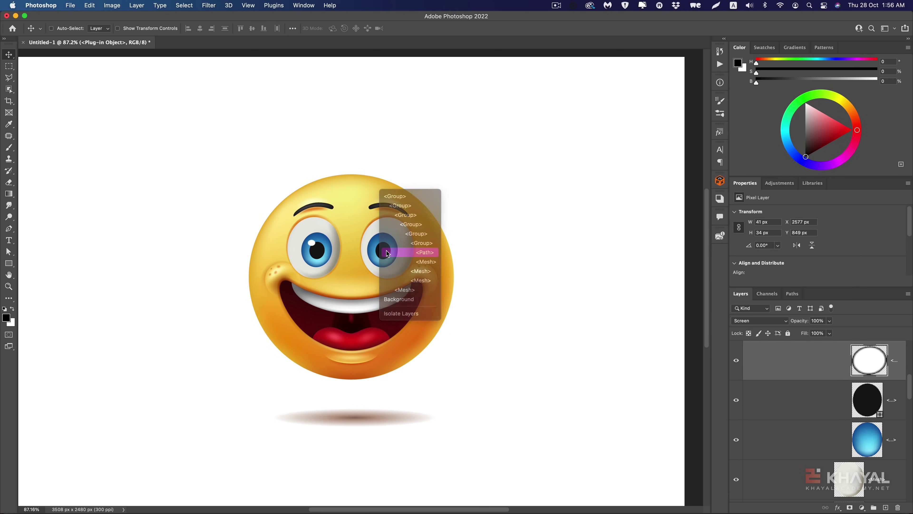
{"action": "mouse_move", "coordinate": [388, 251]}
{"action": "left_mouse_down"}
{"action": "mouse_move", "coordinate": [413, 239]}
{"action": "mouse_move", "coordinate": [431, 252]}
{"action": "left_mouse_up"}
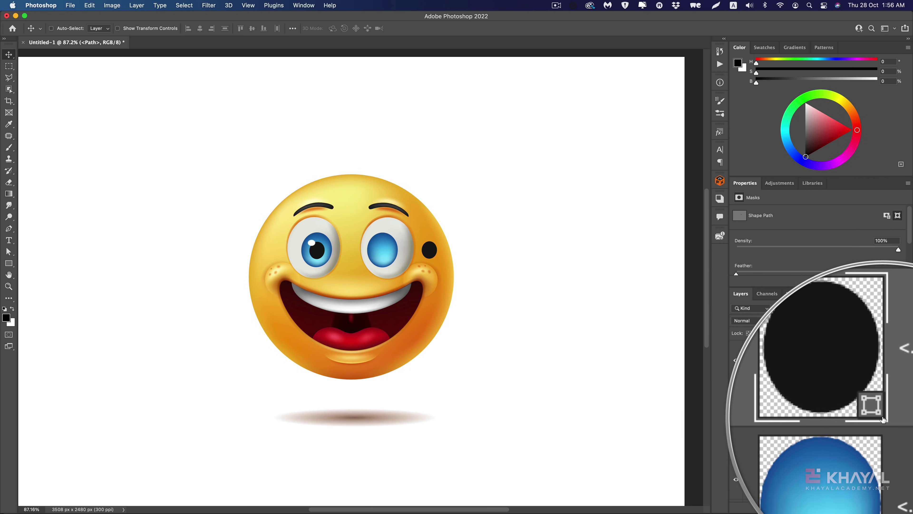
- Select a Mesh shading piece on the left cheek and shift it slightly left
{"action": "scroll", "coordinate": [348, 250], "scroll_direction": "down", "scroll_amount": 1}
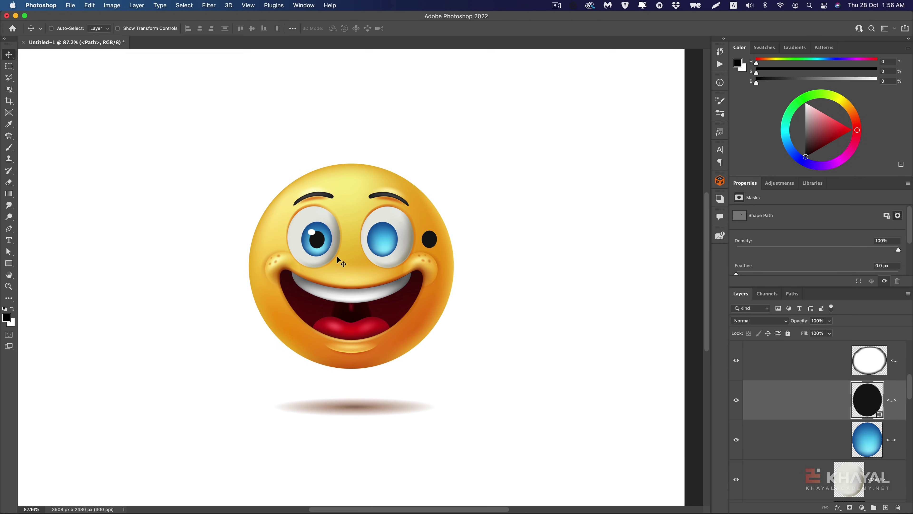
{"action": "right_click", "coordinate": [351, 279]}
{"action": "left_click", "coordinate": [372, 278]}
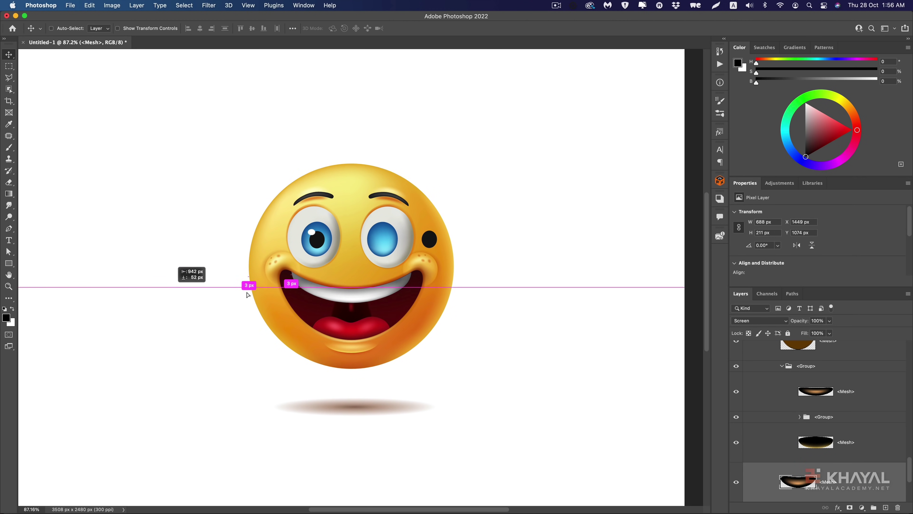
{"action": "right_click", "coordinate": [297, 266]}
{"action": "left_click", "coordinate": [292, 262]}
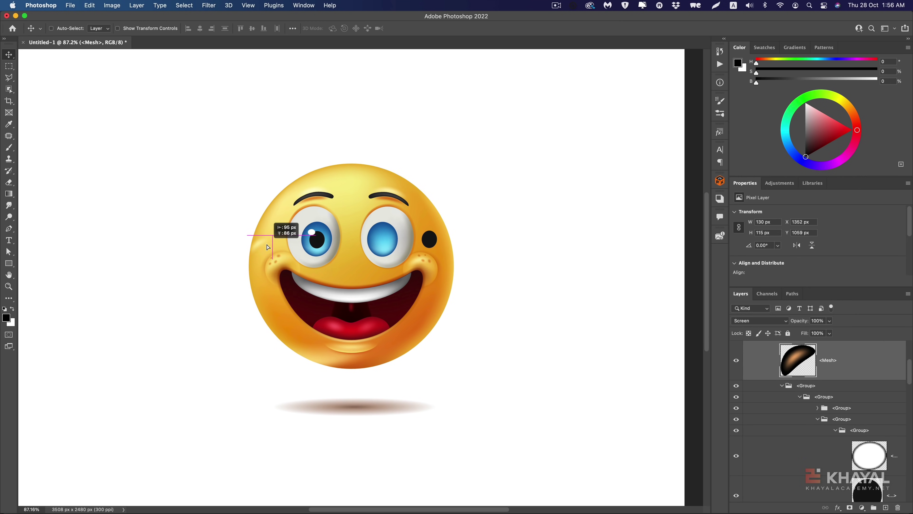
{"action": "left_click_drag", "start_coordinate": [279, 264], "coordinate": [278, 261]}
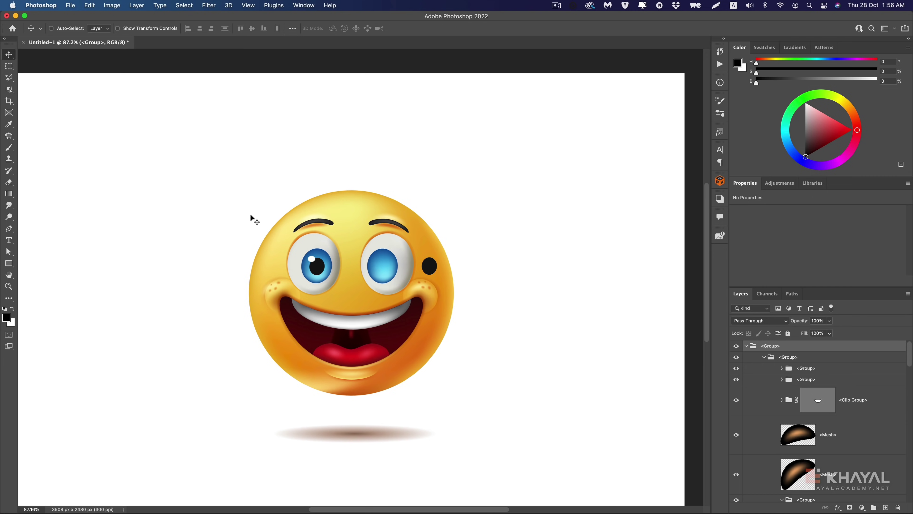
- Look over the 3D menu without choosing anything, then bring up the File menu
{"action": "left_click", "coordinate": [228, 5]}
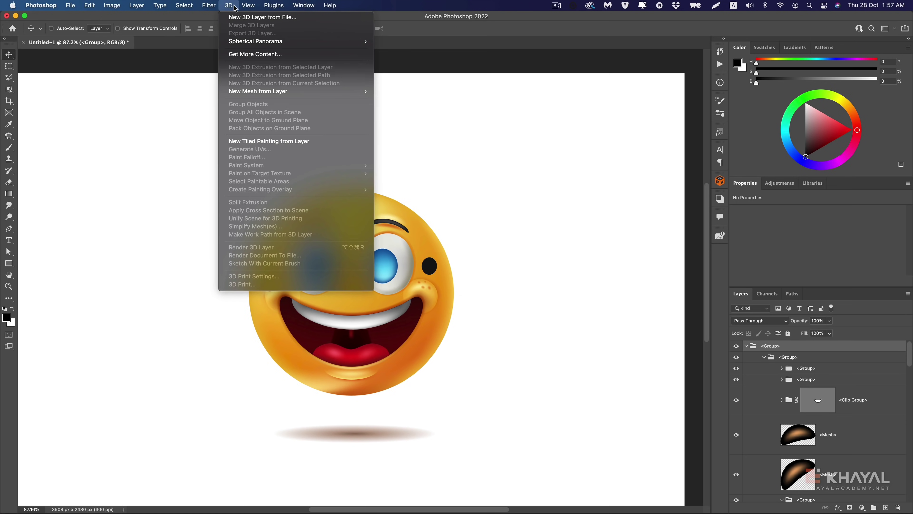
{"action": "left_click", "coordinate": [190, 125]}
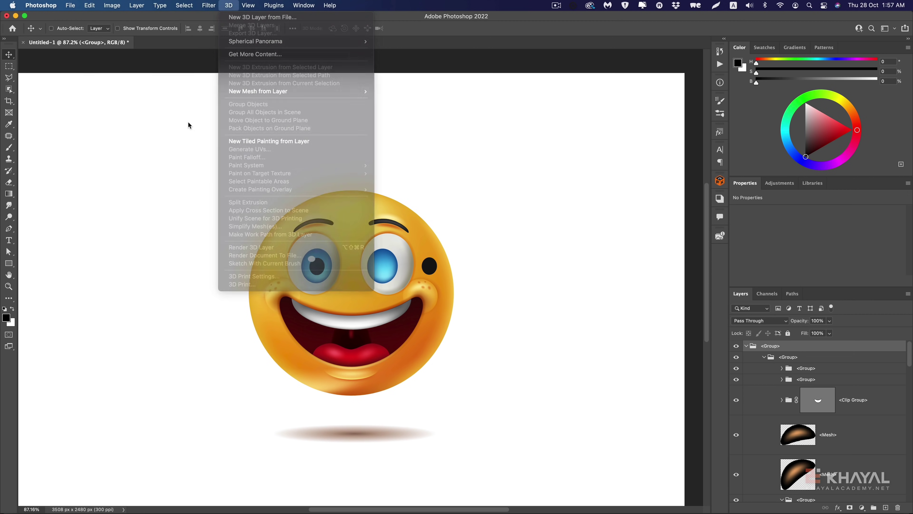
{"action": "left_click", "coordinate": [76, 7]}
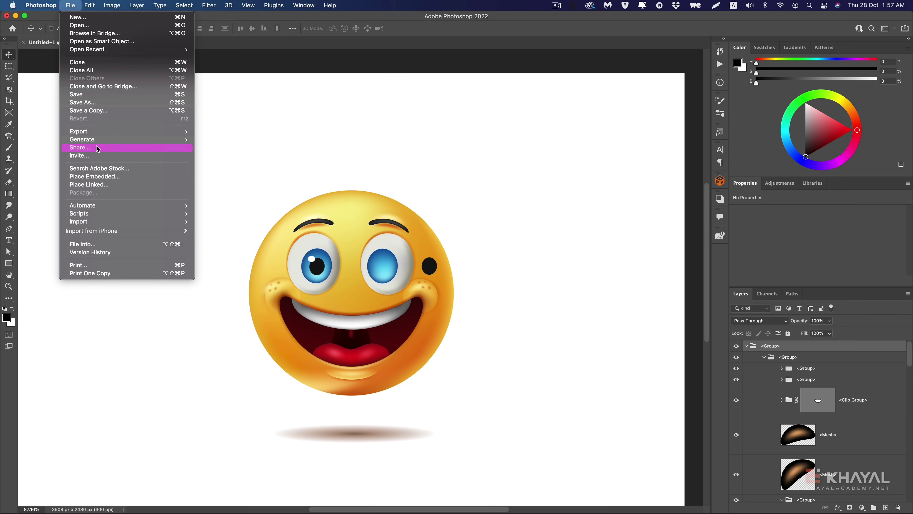
- Open Export As and review its PNG settings: 3508 × 2480 px, Transparency and Convert to sRGB on
{"action": "mouse_move", "coordinate": [78, 132]}
{"action": "left_click", "coordinate": [221, 141]}
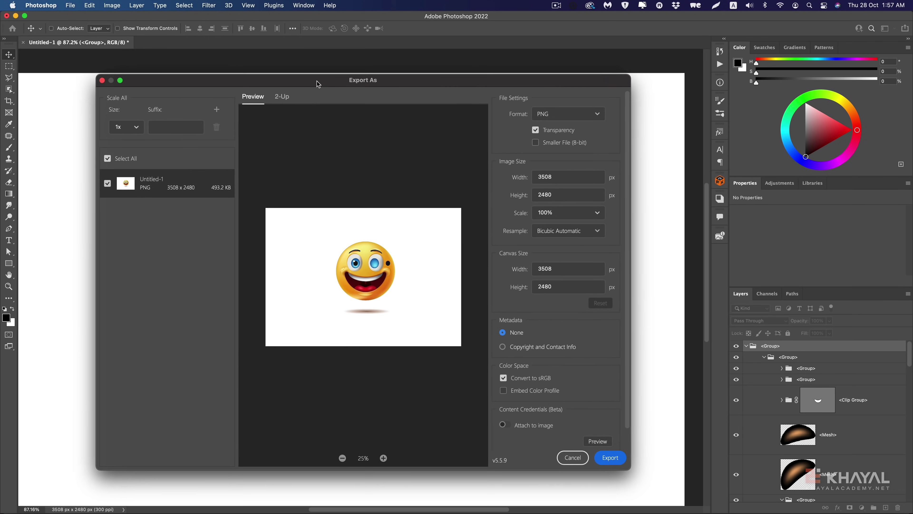
{"action": "left_click_drag", "start_coordinate": [346, 85], "coordinate": [311, 84]}
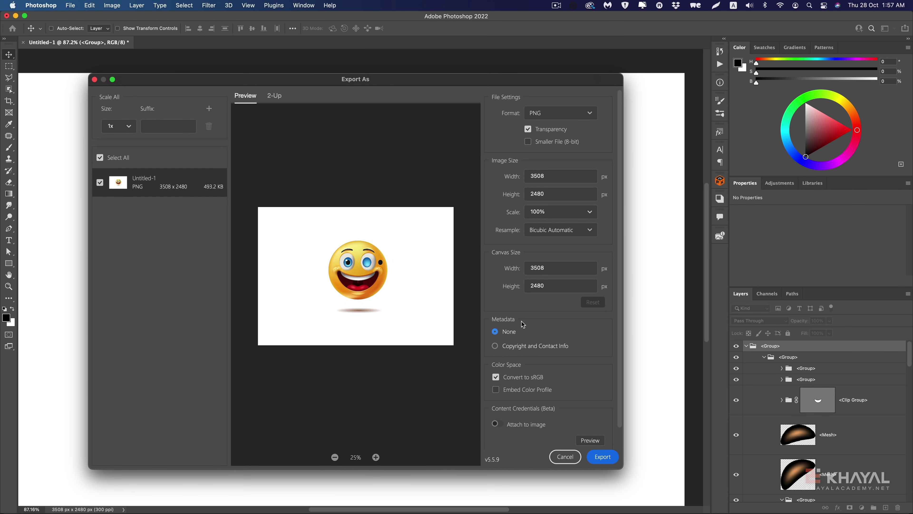
{"action": "left_click_drag", "start_coordinate": [620, 333], "coordinate": [623, 395]}
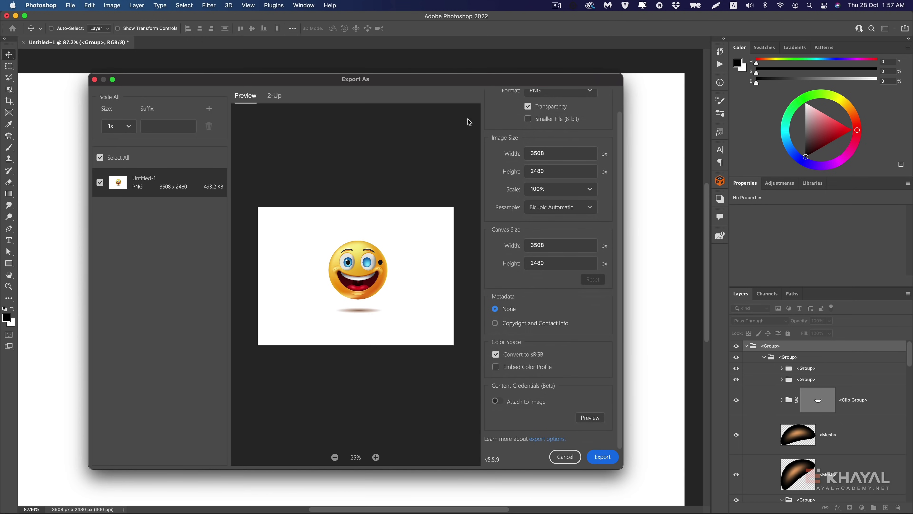
{"action": "scroll", "coordinate": [545, 115], "scroll_direction": "up", "scroll_amount": 2}
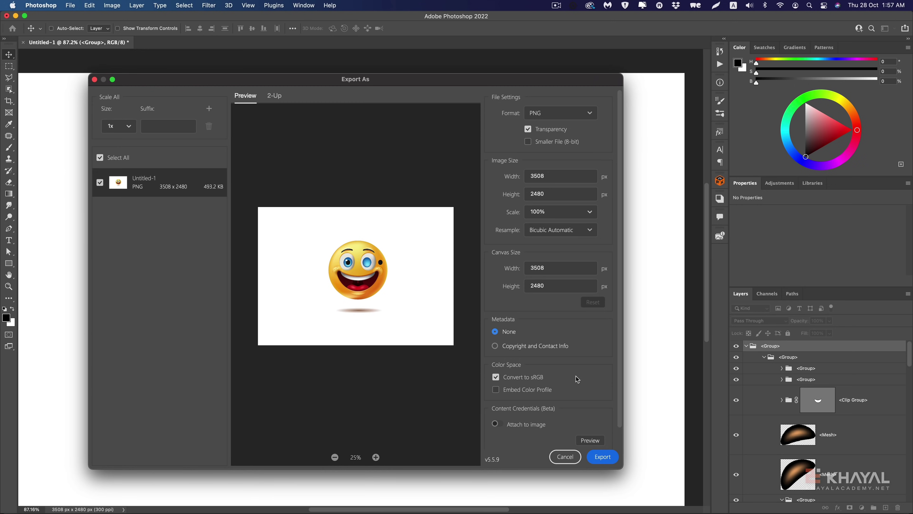
{"action": "scroll", "coordinate": [618, 357], "scroll_direction": "down", "scroll_amount": 2}
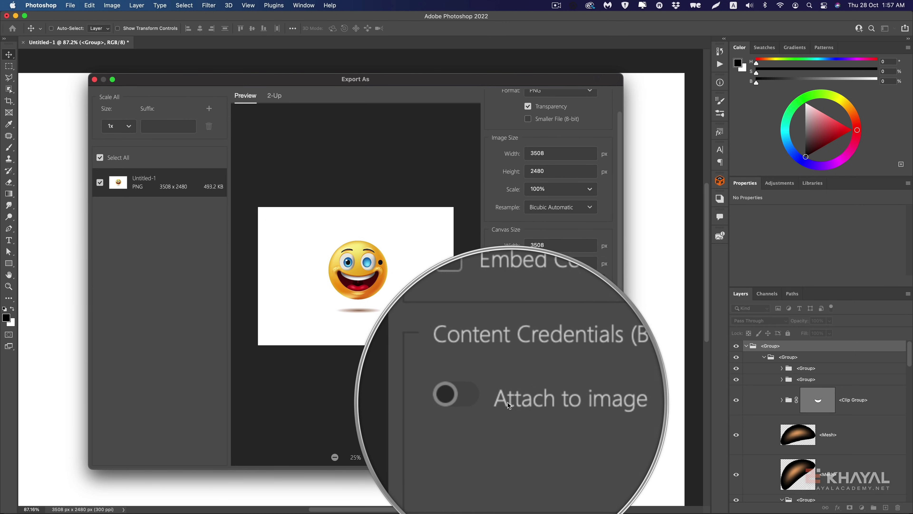
- Enable Content Credentials 'Attach to image' and review the preview showing Adobe signer, Photoshop 23.0.0
{"action": "left_click", "coordinate": [498, 401]}
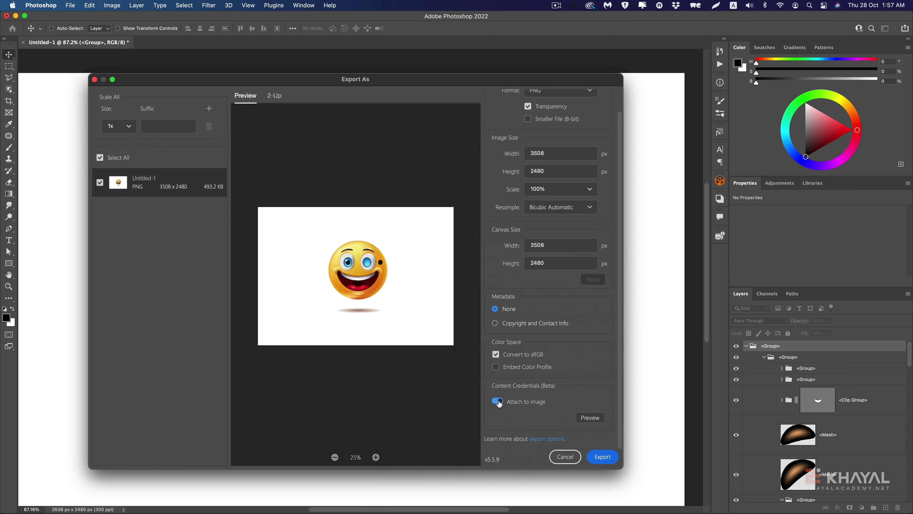
{"action": "left_click", "coordinate": [602, 415]}
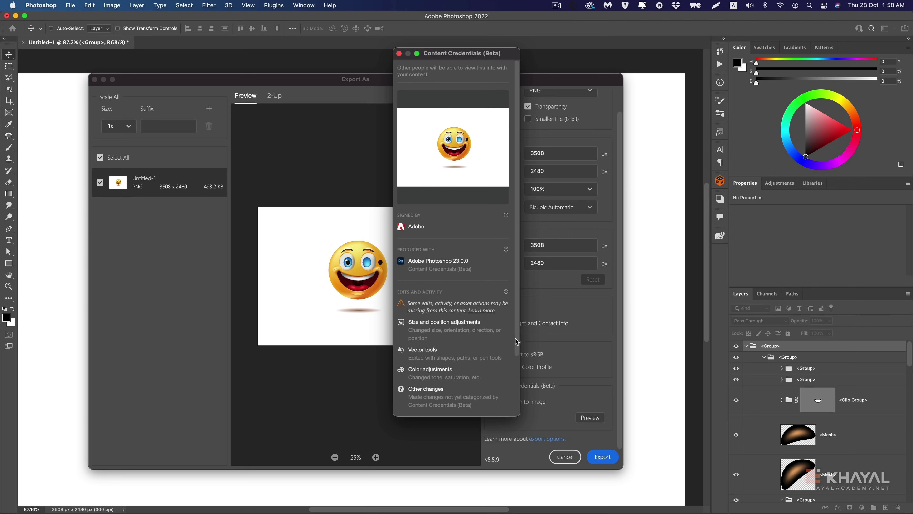
{"action": "scroll", "coordinate": [517, 349], "scroll_direction": "down", "scroll_amount": 3}
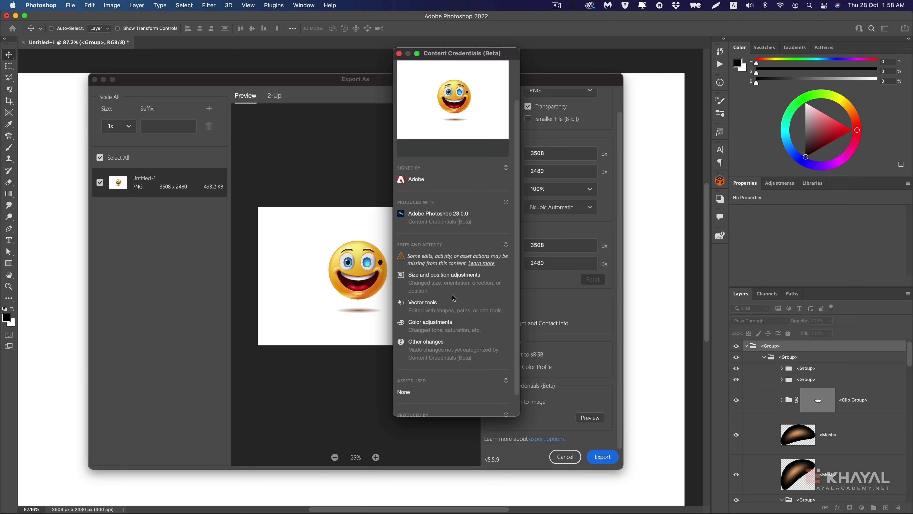
{"action": "scroll", "coordinate": [449, 219], "scroll_direction": "up", "scroll_amount": 3}
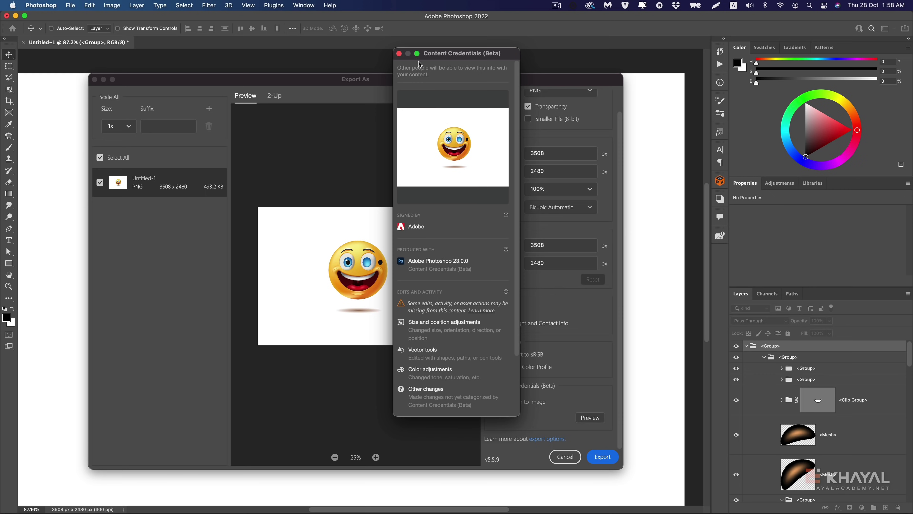
{"action": "left_click", "coordinate": [399, 54]}
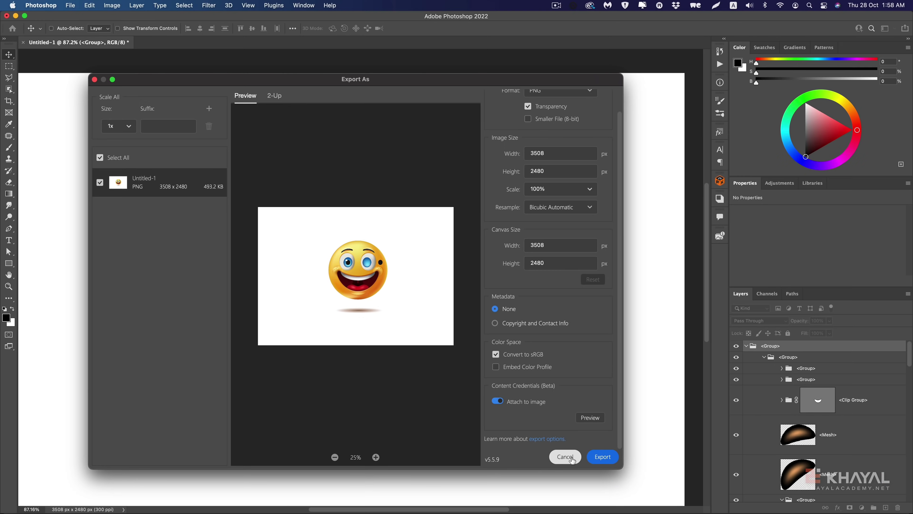